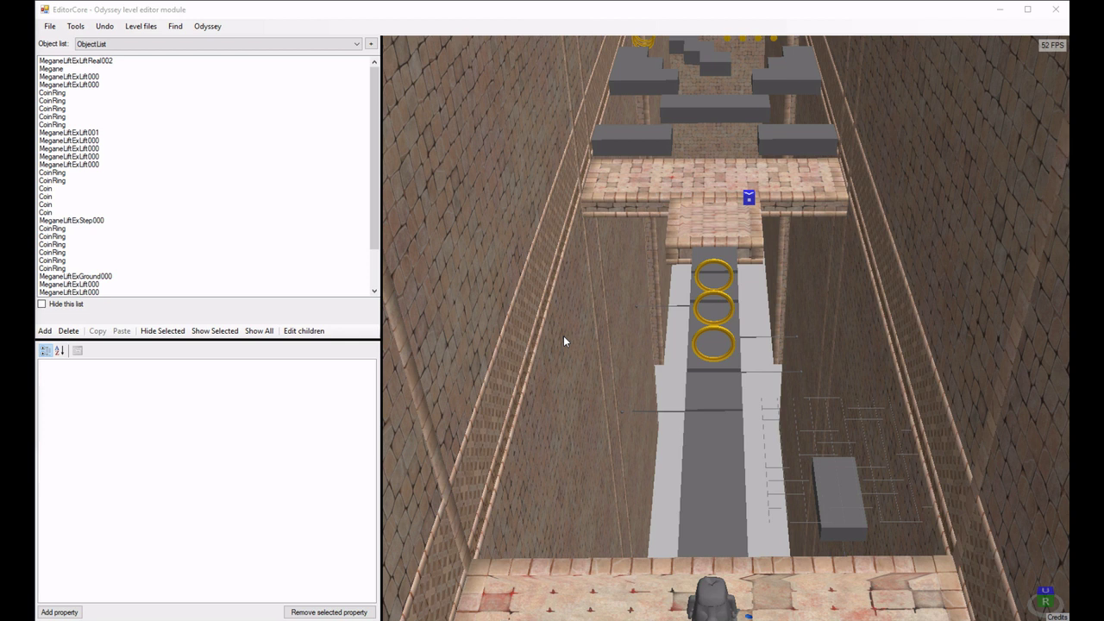
{"action": "scroll", "coordinate": [726, 209], "scroll_direction": "down", "scroll_amount": 5}
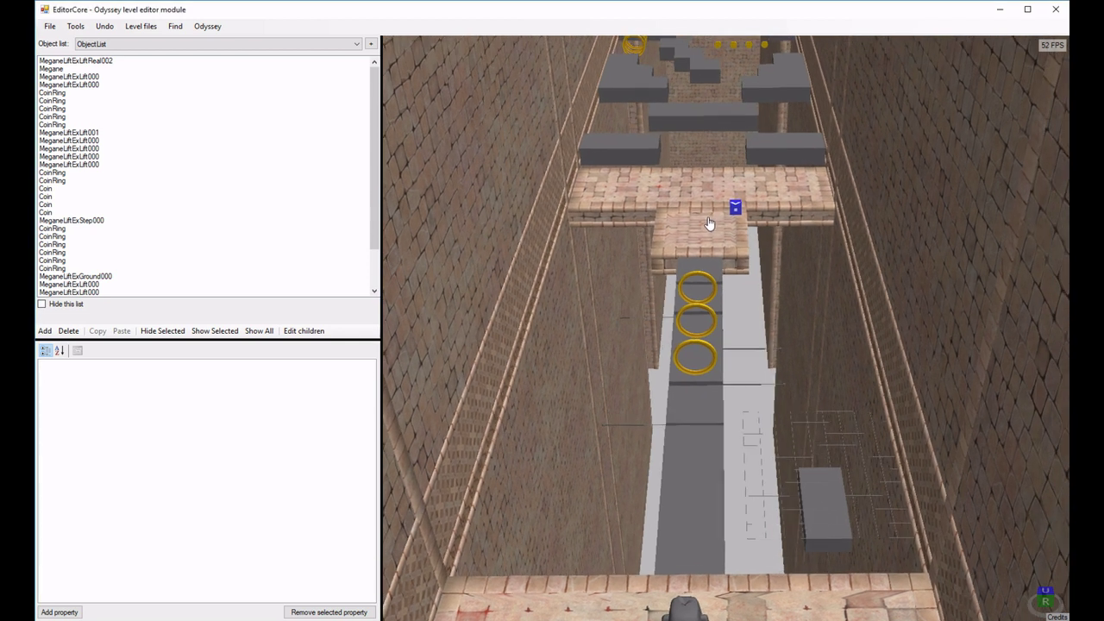
{"action": "scroll", "coordinate": [704, 284], "scroll_direction": "down", "scroll_amount": 3}
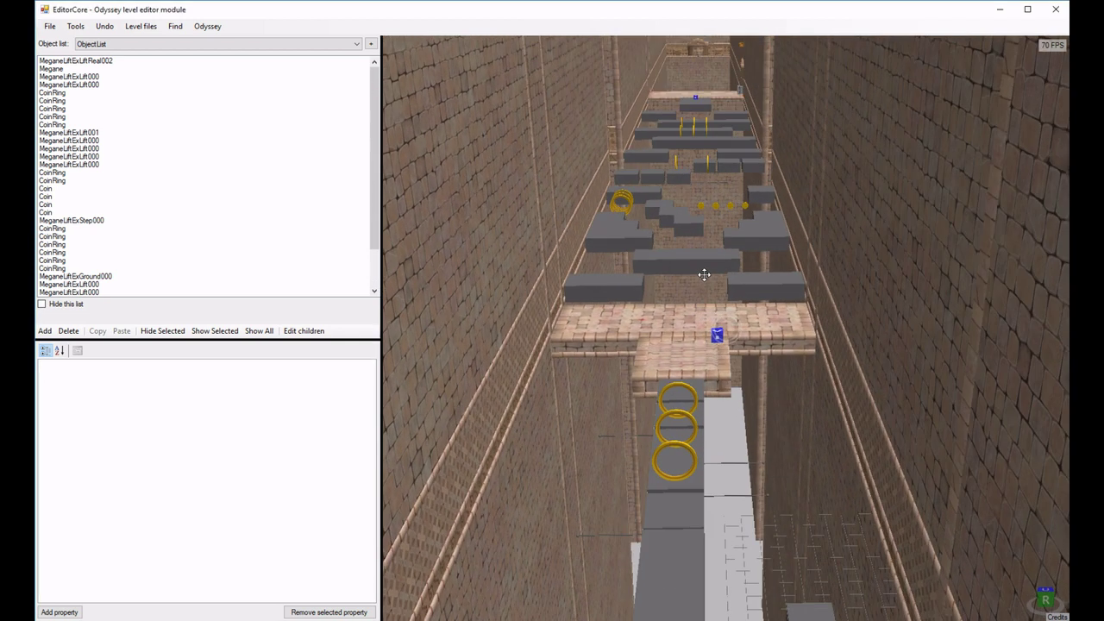
{"action": "scroll", "coordinate": [703, 279], "scroll_direction": "down", "scroll_amount": 4}
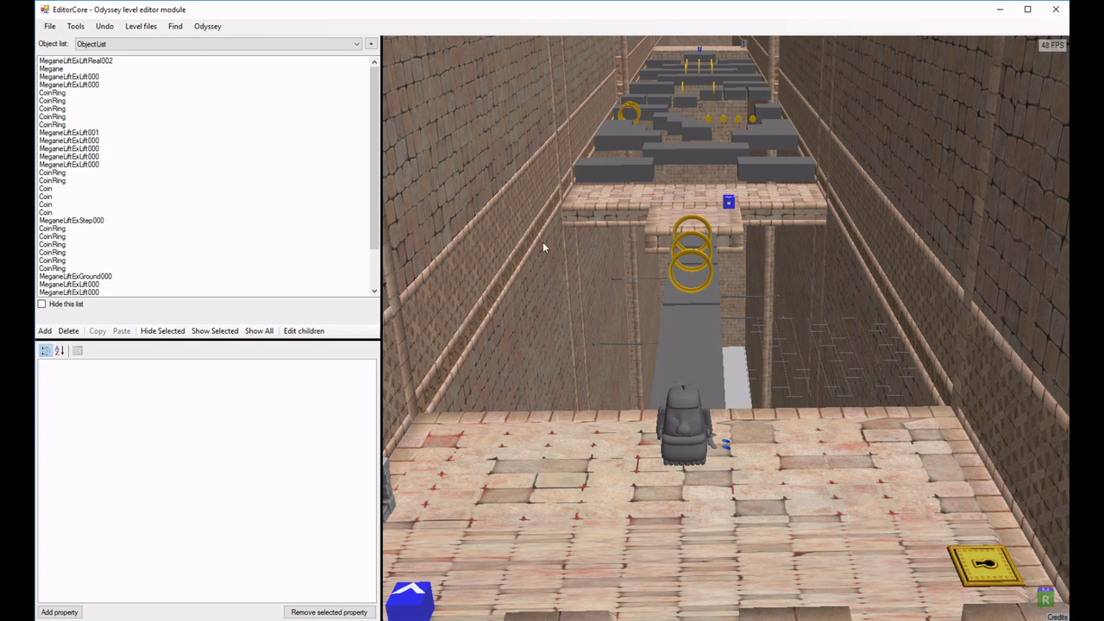
- Examine the MeganeLiftExGround000 object's properties, including the ParameterConfigName inside its UnitConfig
{"action": "left_click", "coordinate": [76, 276]}
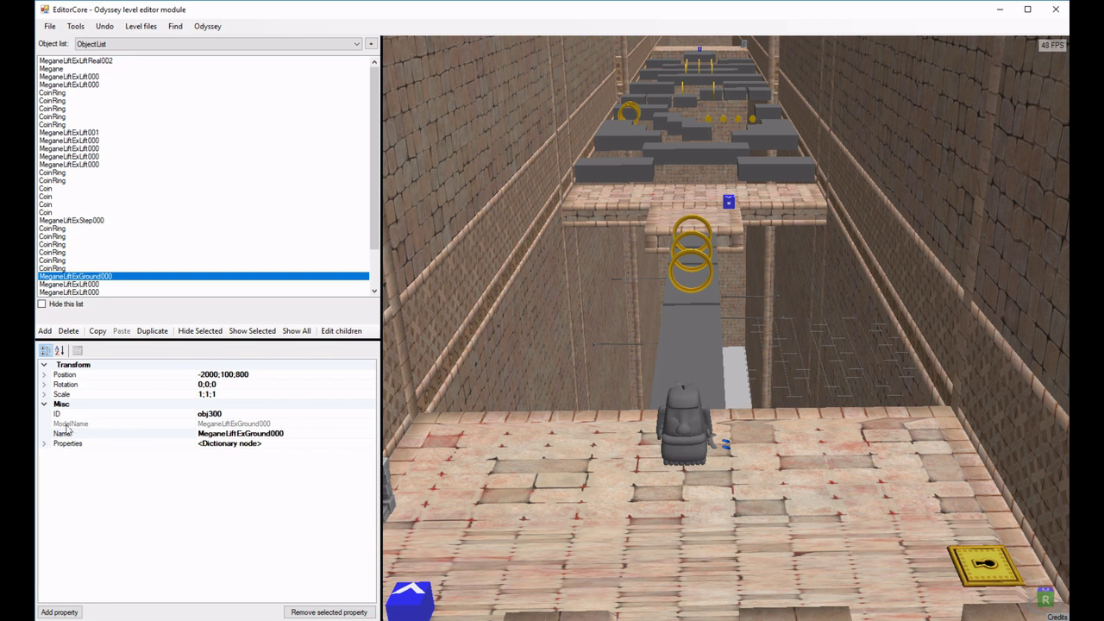
{"action": "left_click", "coordinate": [43, 444]}
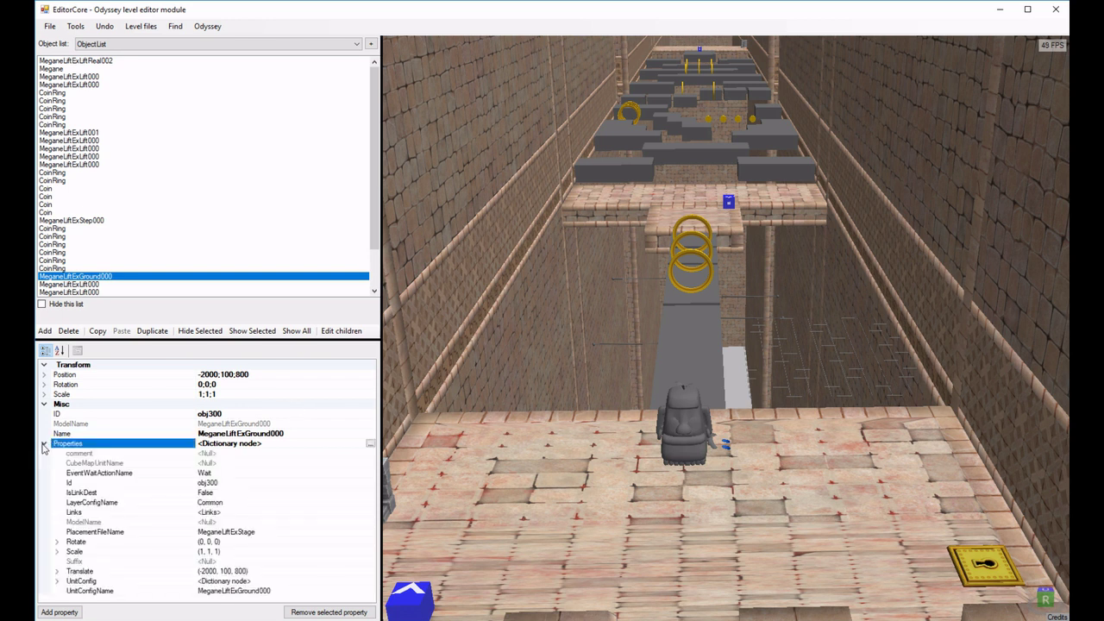
{"action": "left_click", "coordinate": [56, 583]}
{"action": "left_click", "coordinate": [200, 571]}
{"action": "double_click", "coordinate": [199, 571]}
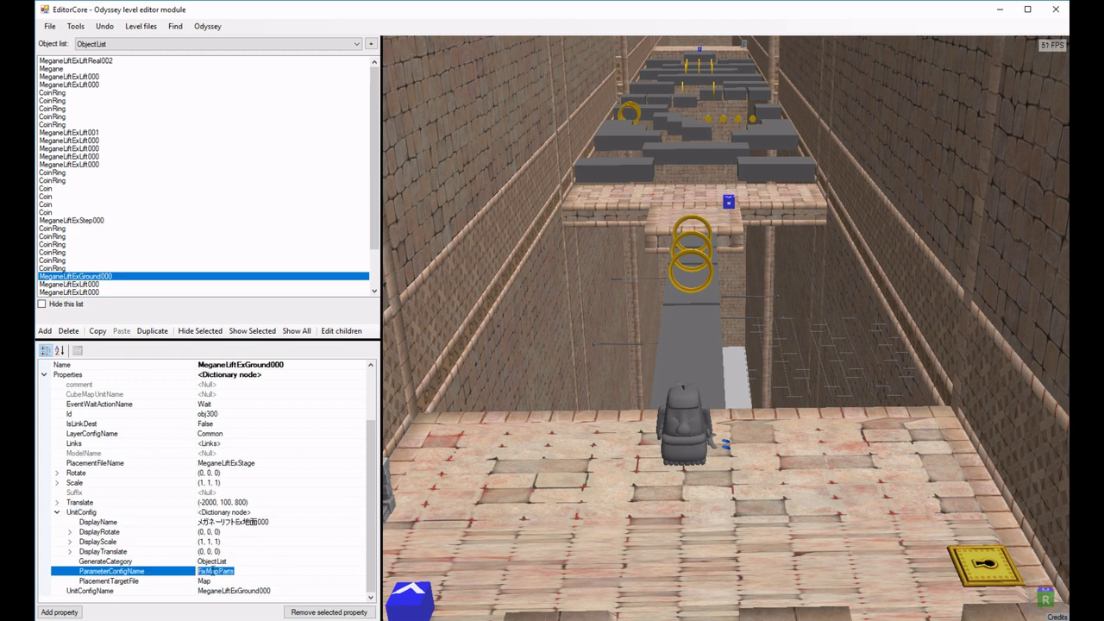
{"action": "left_click", "coordinate": [440, 422]}
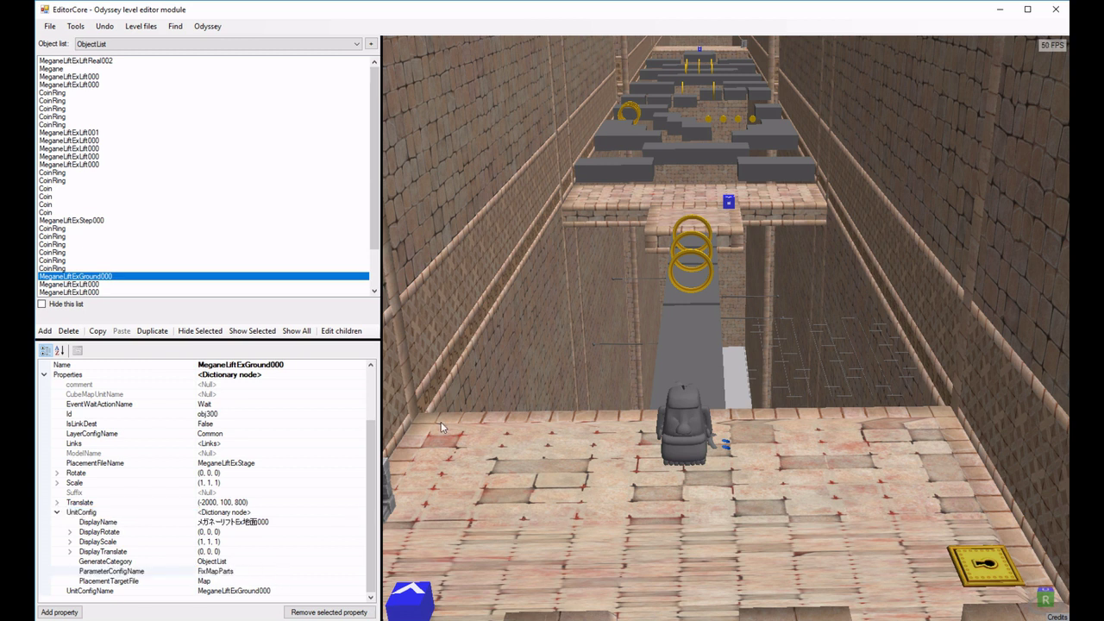
{"action": "left_click", "coordinate": [490, 326]}
- Review the comment, CubeMapUnitName and EventWaitActionName properties of MeganeLiftExGround000
{"action": "left_click", "coordinate": [44, 443]}
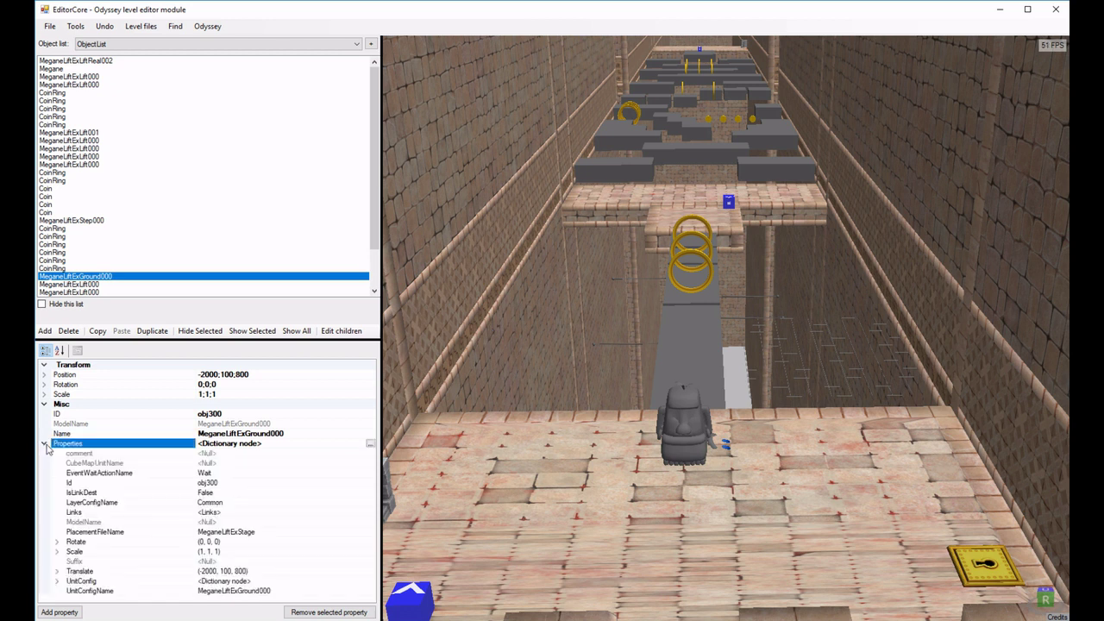
{"action": "left_click", "coordinate": [105, 452]}
{"action": "left_click", "coordinate": [88, 463]}
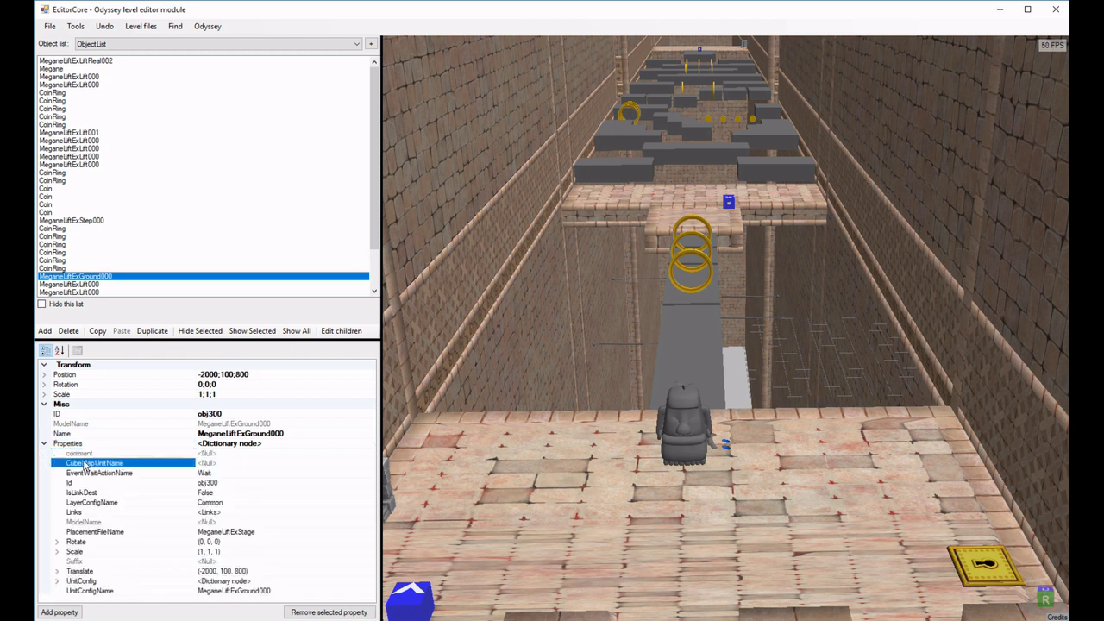
{"action": "left_click", "coordinate": [110, 473]}
{"action": "left_click_drag", "start_coordinate": [240, 472], "coordinate": [193, 477]}
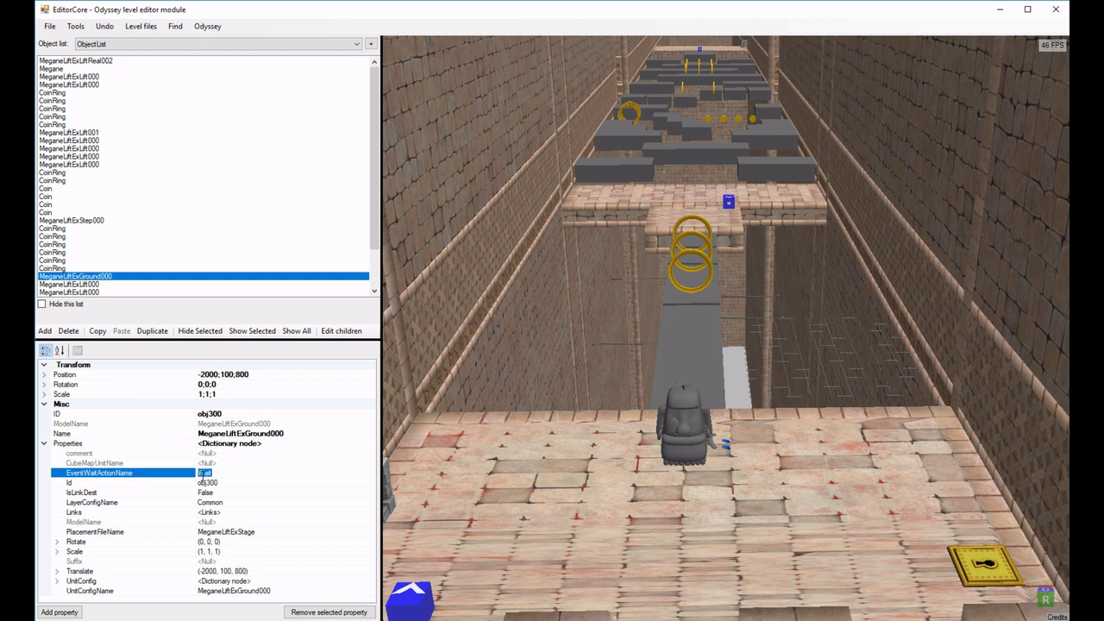
{"action": "left_click", "coordinate": [170, 477]}
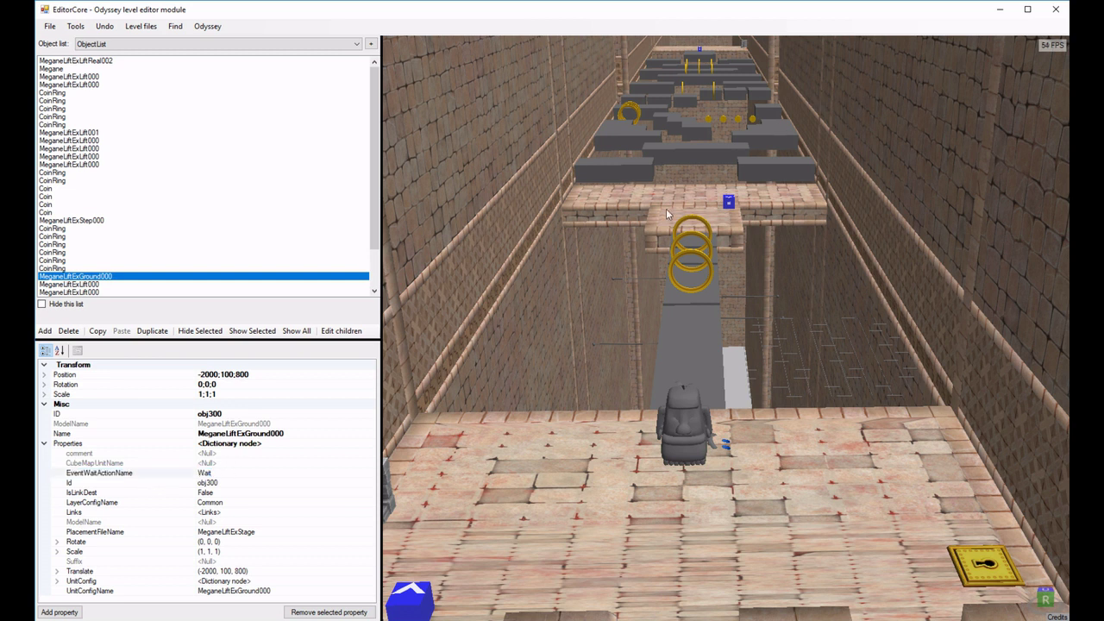
- Delete every object in the ObjectList, from MeganeLiftExLiftReal002 through TreasureBoxKey
{"action": "scroll", "coordinate": [626, 300], "scroll_direction": "down", "scroll_amount": 5}
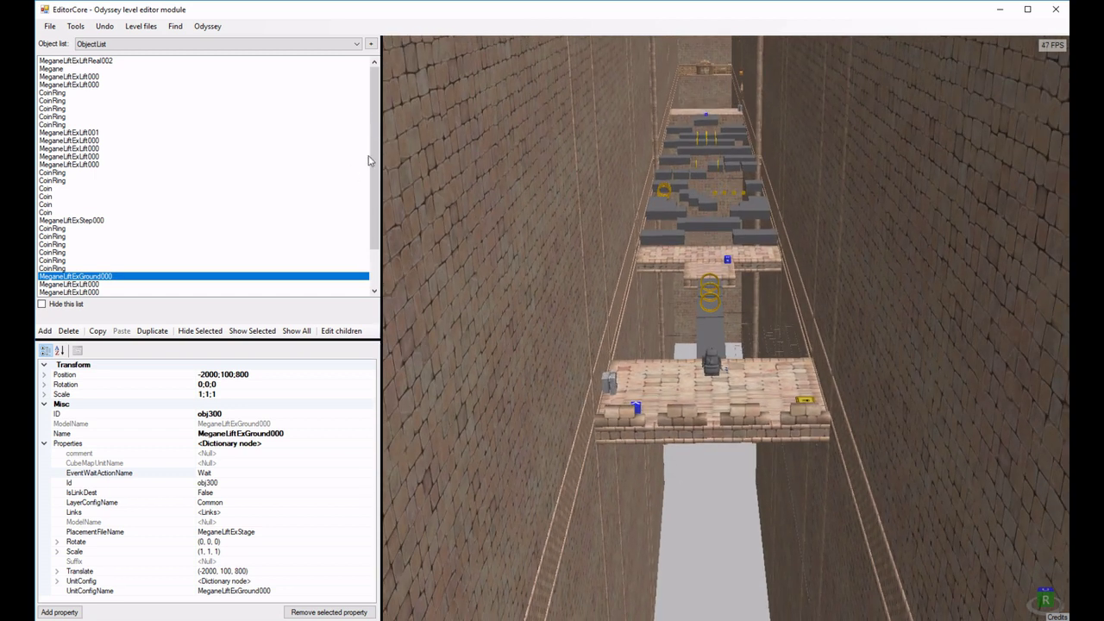
{"action": "left_click", "coordinate": [168, 62]}
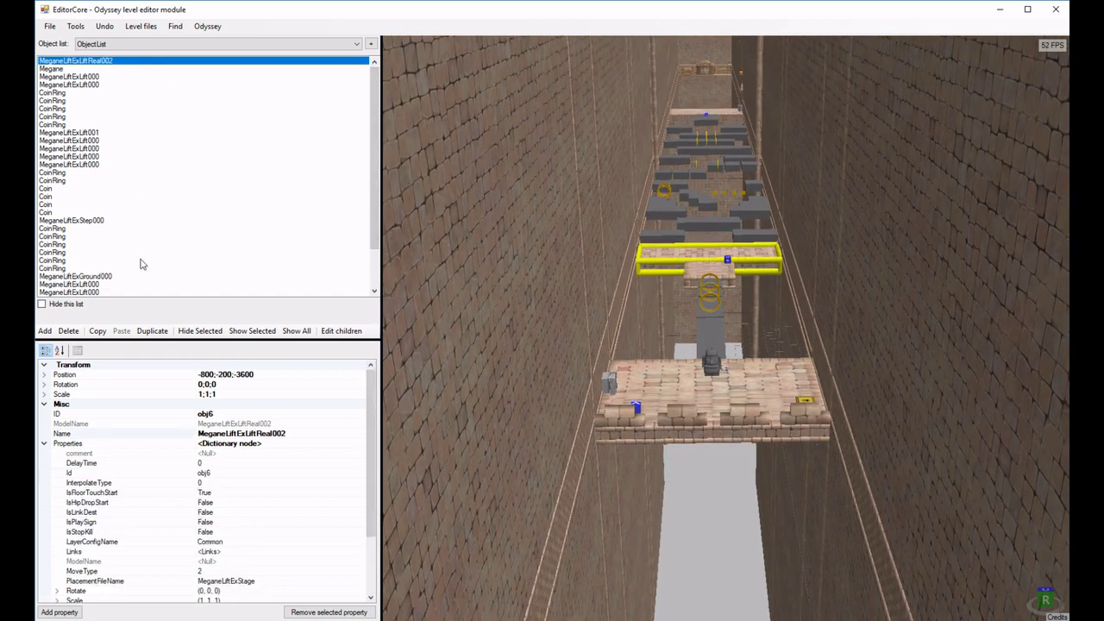
{"action": "scroll", "coordinate": [145, 257], "scroll_direction": "down", "scroll_amount": 2}
{"action": "left_click", "coordinate": [76, 293], "text": "shift"}
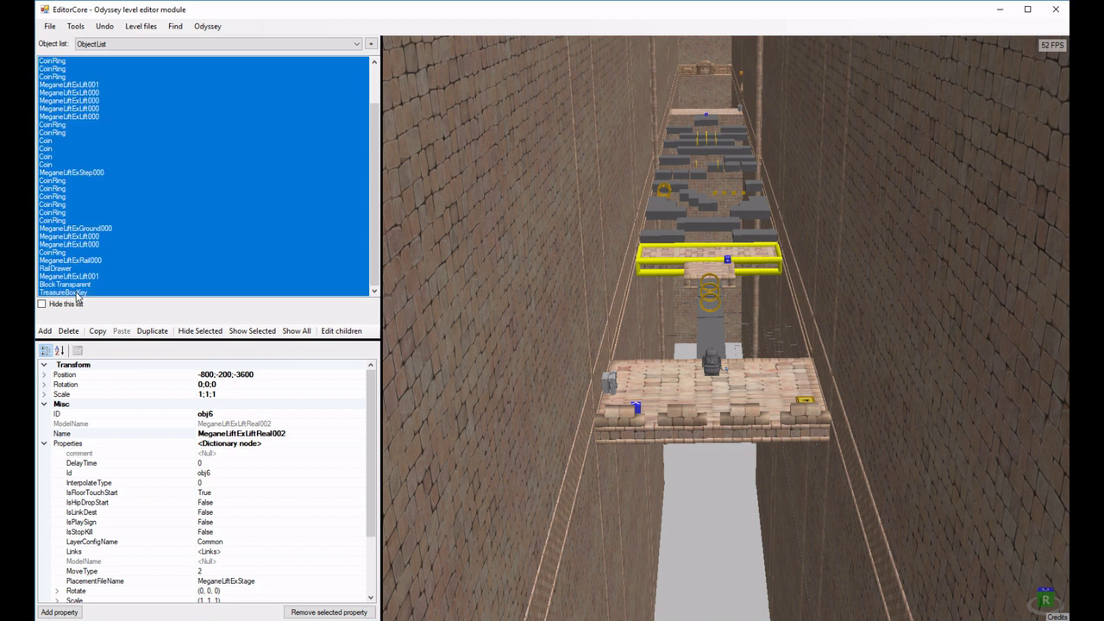
{"action": "key", "text": "Delete"}
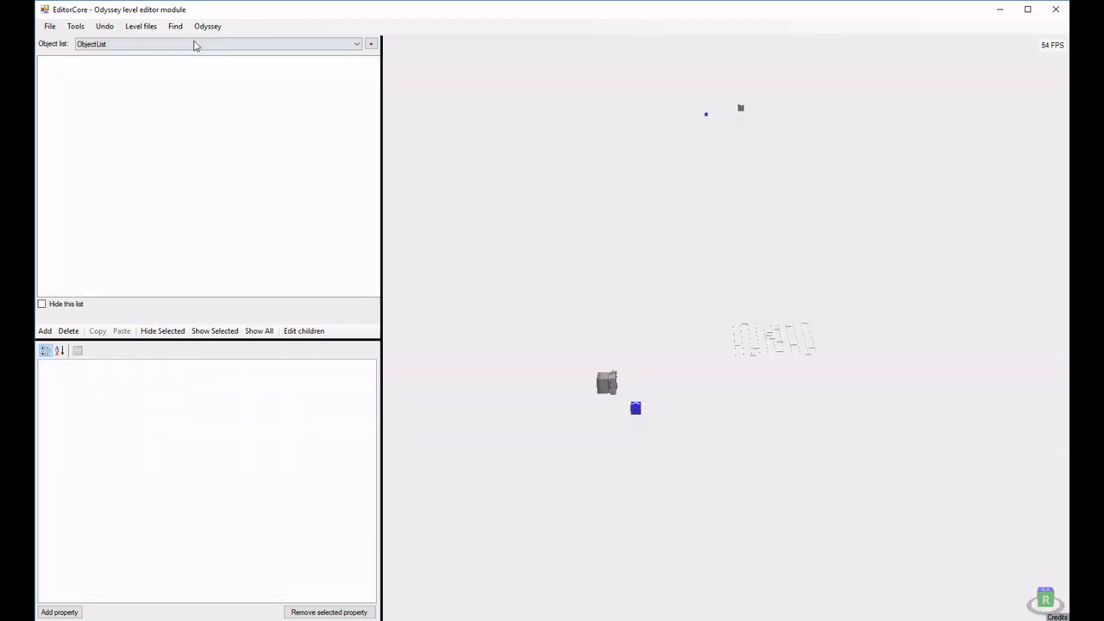
- Add an object of type ForestWorldCloudBonusExGround000 with the FixMapParts parameter config to the ObjectList
{"action": "left_click", "coordinate": [45, 331]}
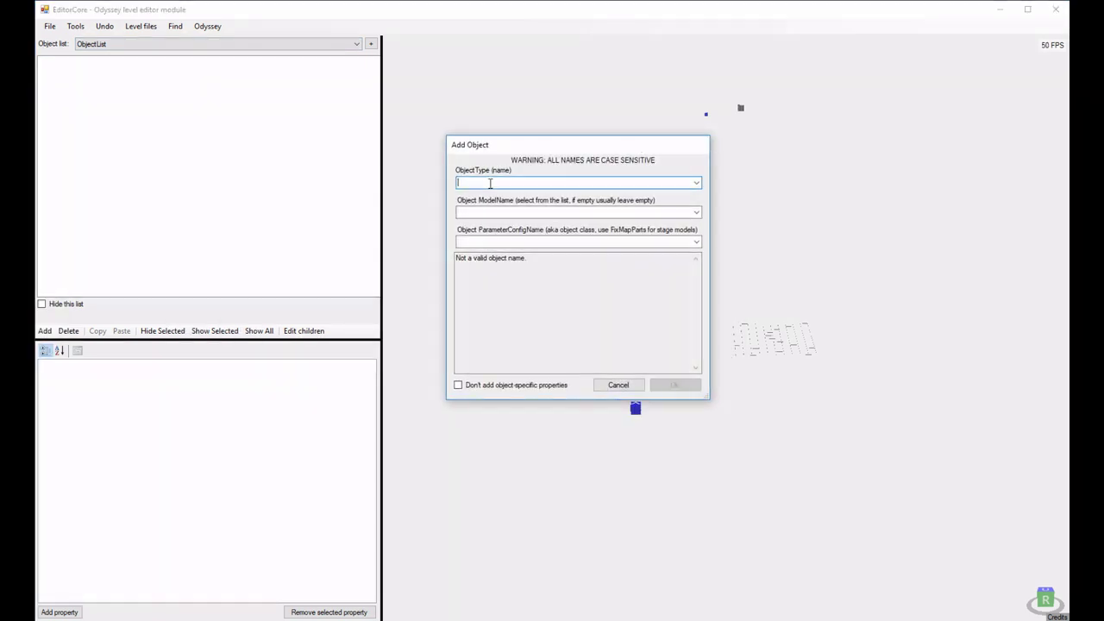
{"action": "type", "text": "Fore"}
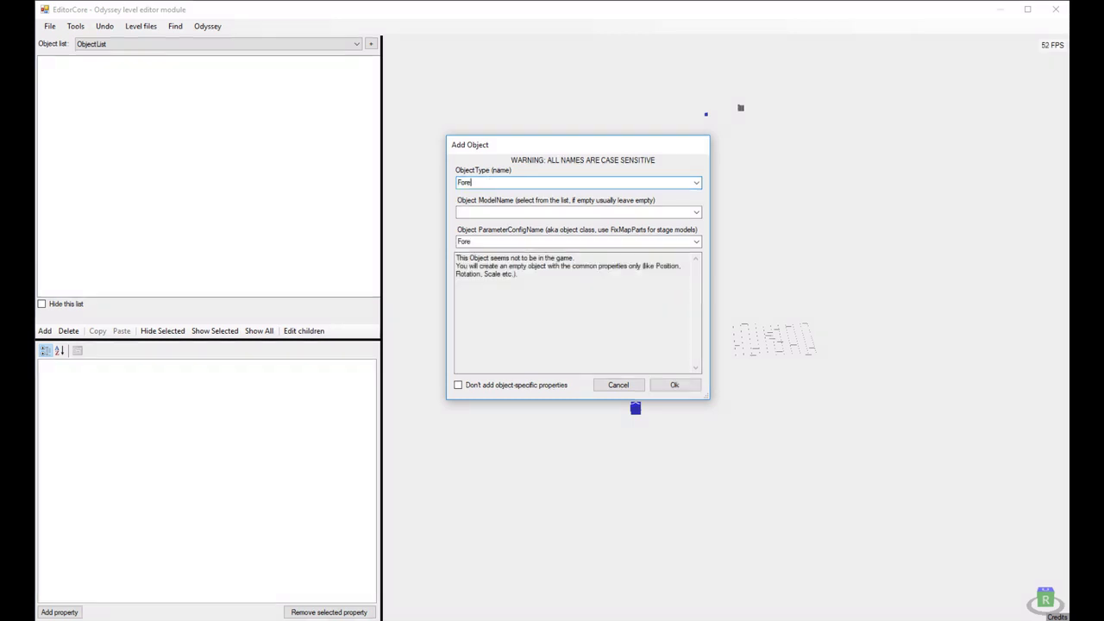
{"action": "type", "text": "stWorl"}
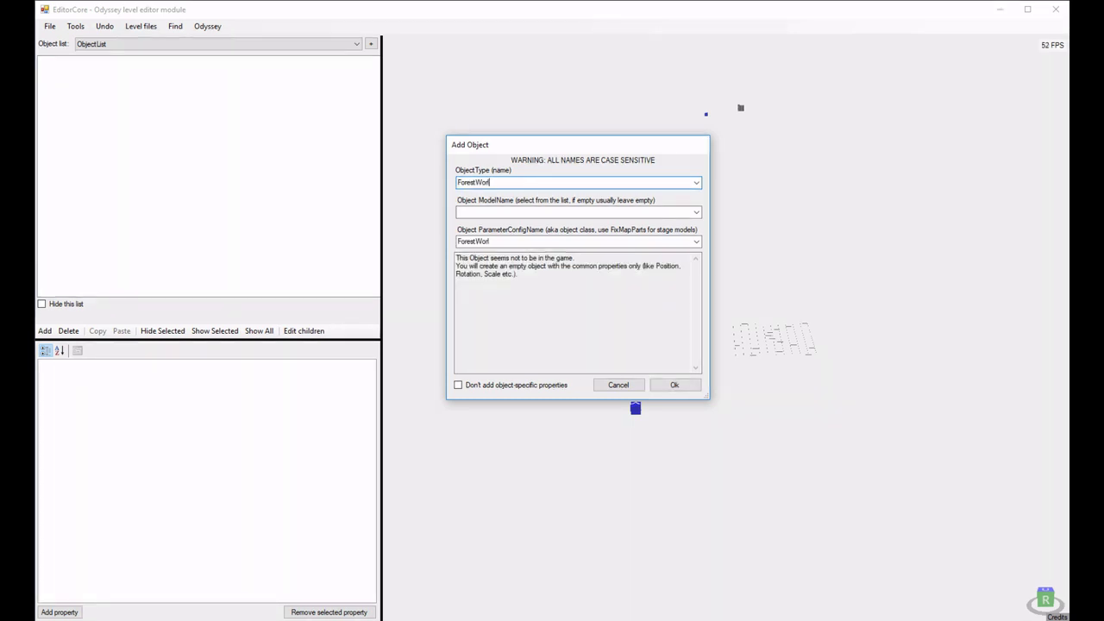
{"action": "type", "text": "dCloudBonus"}
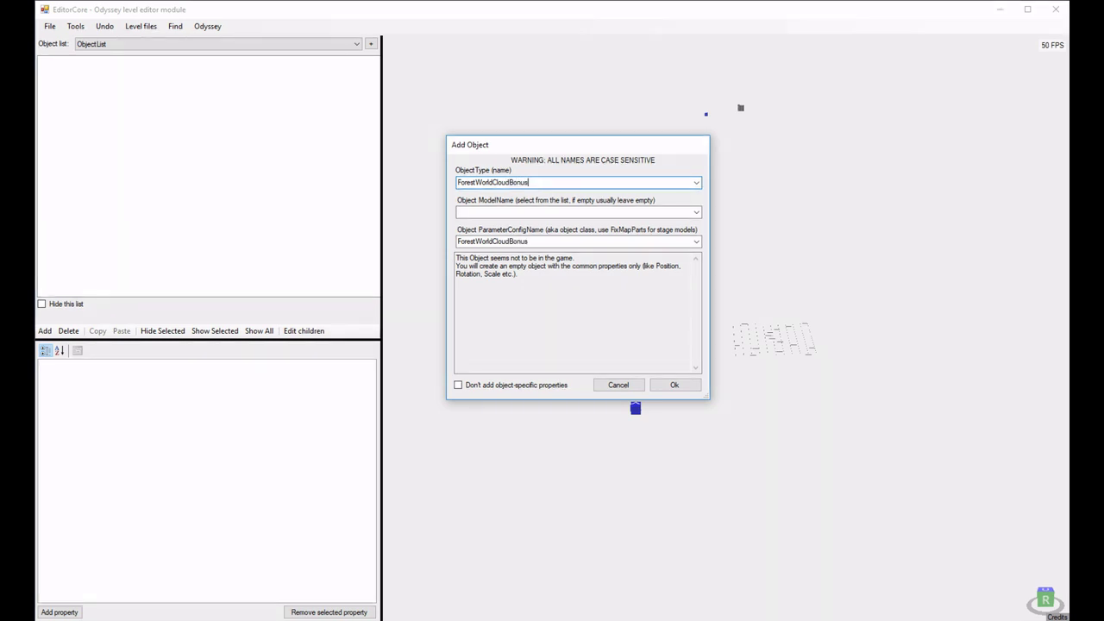
{"action": "type", "text": "ExGround000"}
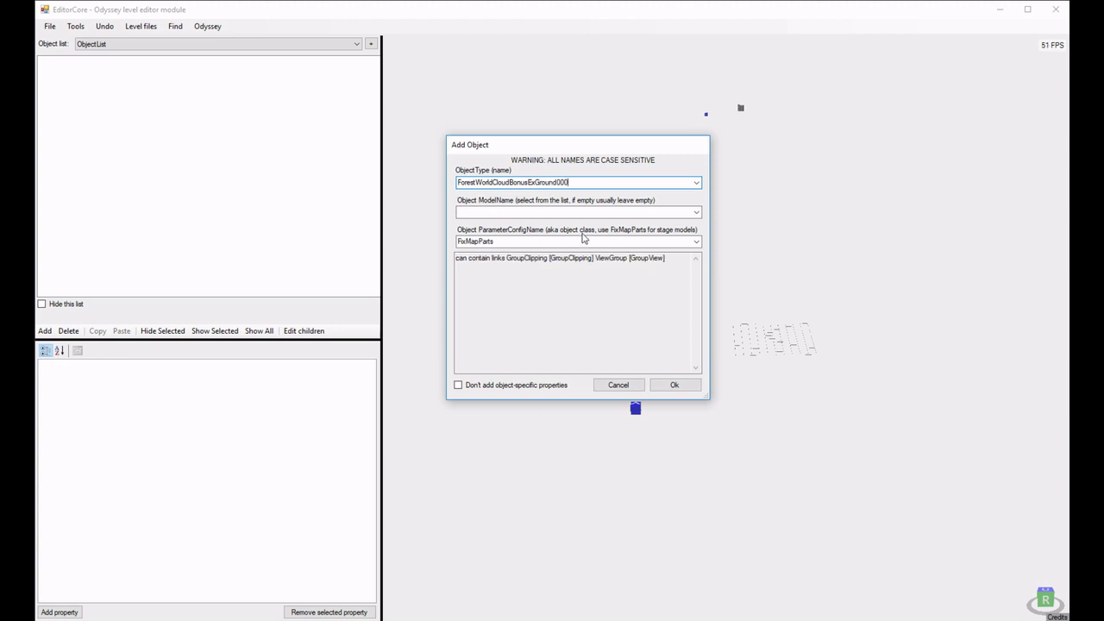
{"action": "left_click", "coordinate": [675, 385]}
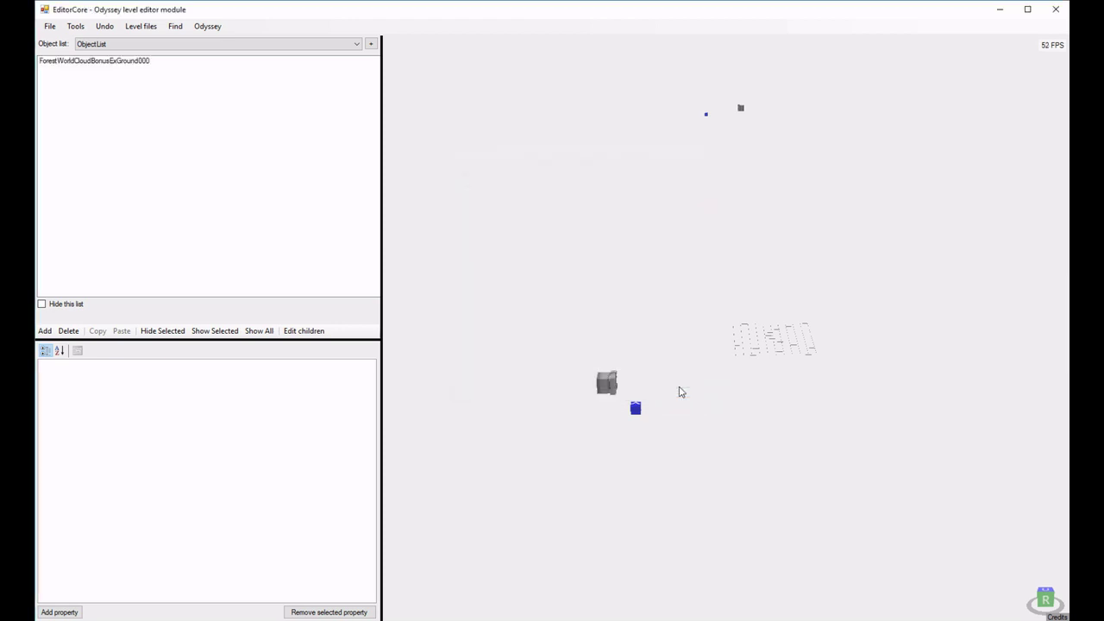
- Select the ForestWorldCloudBonusExGround000 model and set its rotation to 0;-90;0
{"action": "scroll", "coordinate": [679, 388], "scroll_direction": "down", "scroll_amount": 7}
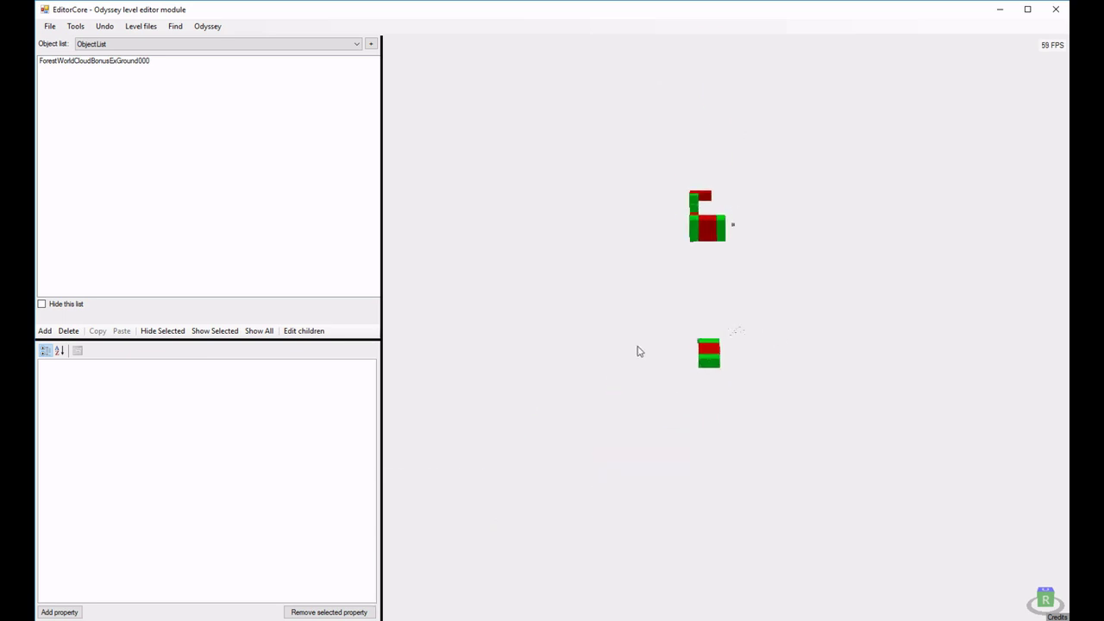
{"action": "right_click_drag", "start_coordinate": [639, 351], "coordinate": [584, 336]}
{"action": "left_click", "coordinate": [519, 285]}
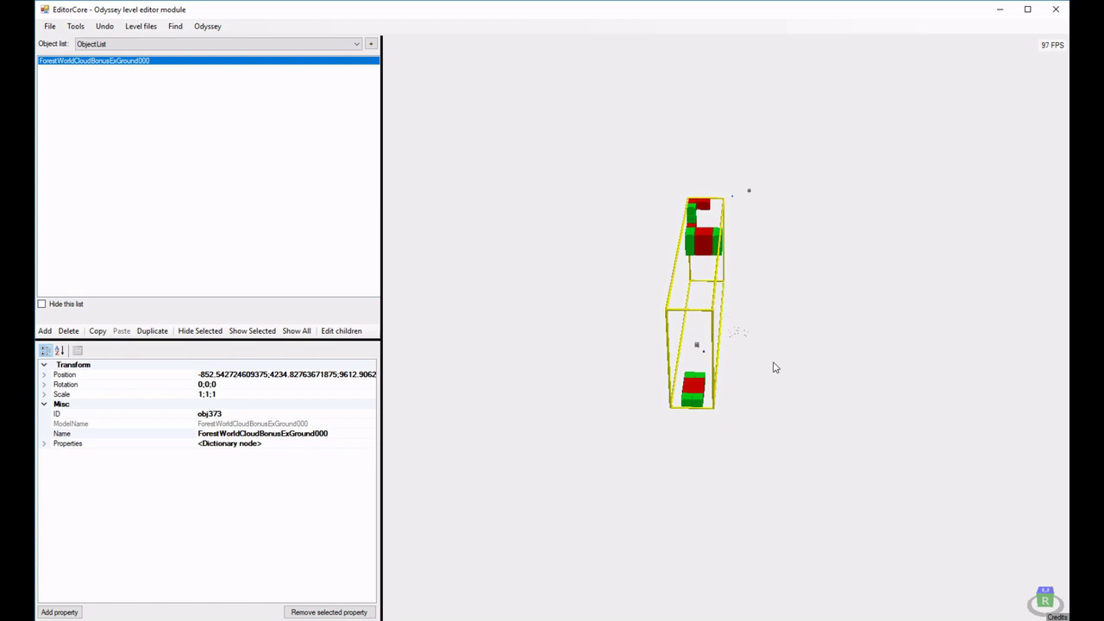
{"action": "right_click_drag", "start_coordinate": [700, 391], "coordinate": [728, 327]}
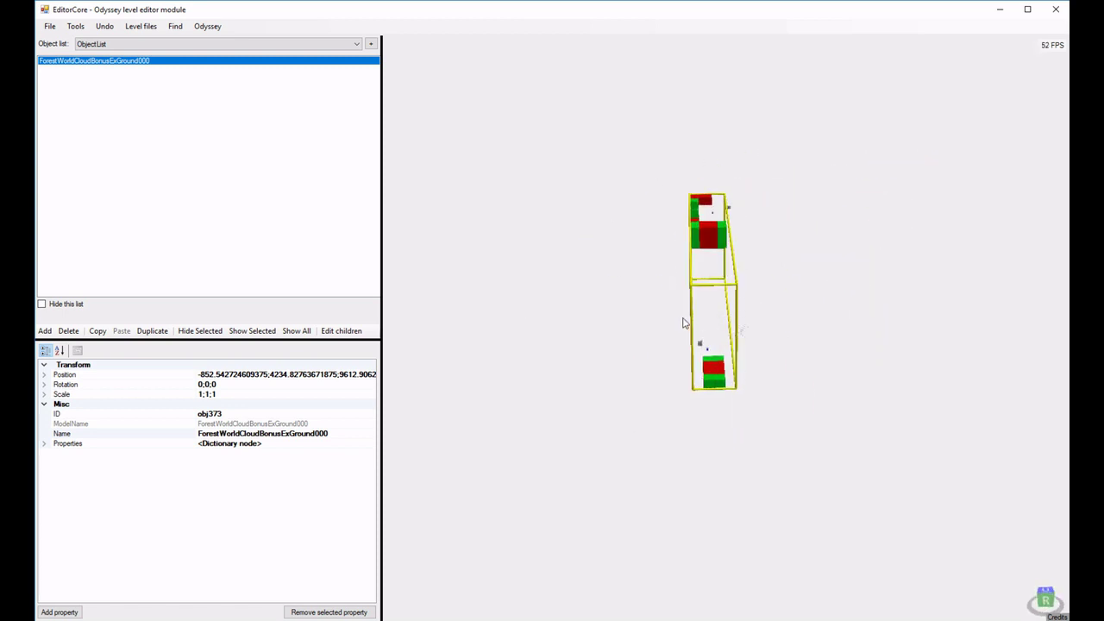
{"action": "left_click", "coordinate": [207, 385]}
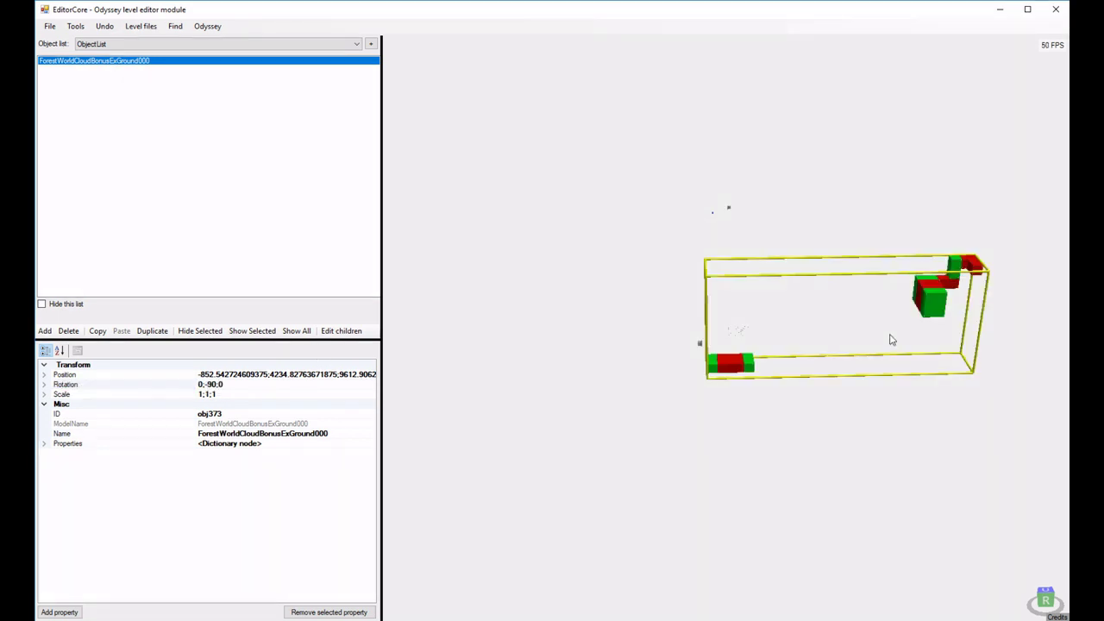
- Move the ground model toward the remaining level objects, to position 450;1700;2400
{"action": "scroll", "coordinate": [728, 366], "scroll_direction": "up", "scroll_amount": 8}
{"action": "right_click_drag", "start_coordinate": [727, 367], "coordinate": [602, 402]}
{"action": "scroll", "coordinate": [696, 402], "scroll_direction": "down", "scroll_amount": 8}
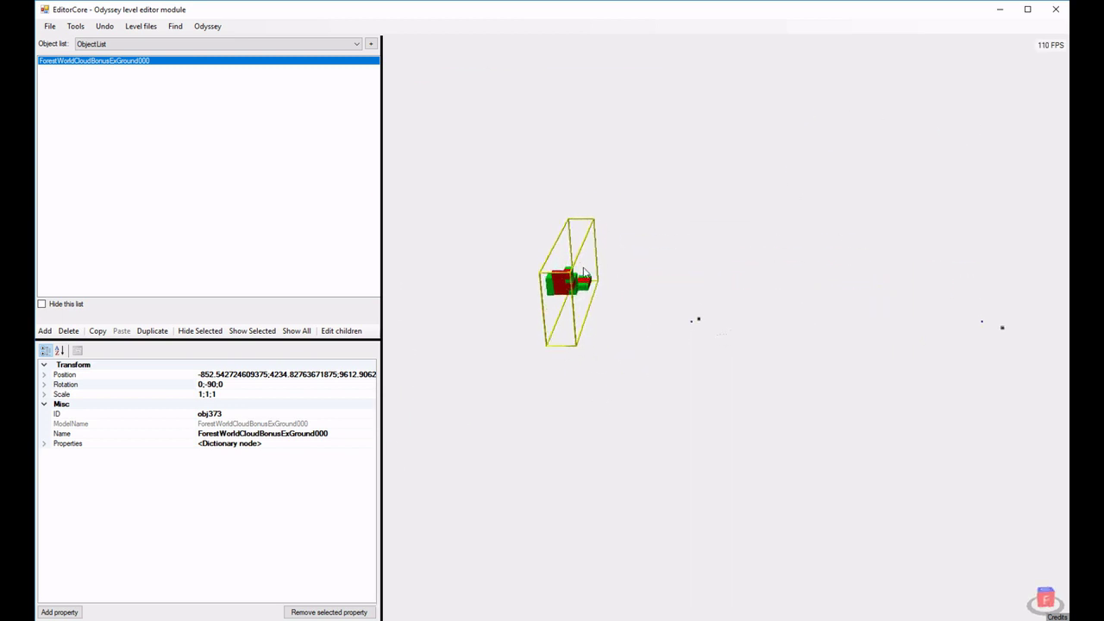
{"action": "left_click_drag", "start_coordinate": [585, 272], "coordinate": [700, 328]}
{"action": "scroll", "coordinate": [595, 372], "scroll_direction": "up", "scroll_amount": 8}
{"action": "right_click_drag", "start_coordinate": [592, 374], "coordinate": [788, 360]}
{"action": "scroll", "coordinate": [679, 370], "scroll_direction": "up", "scroll_amount": 4}
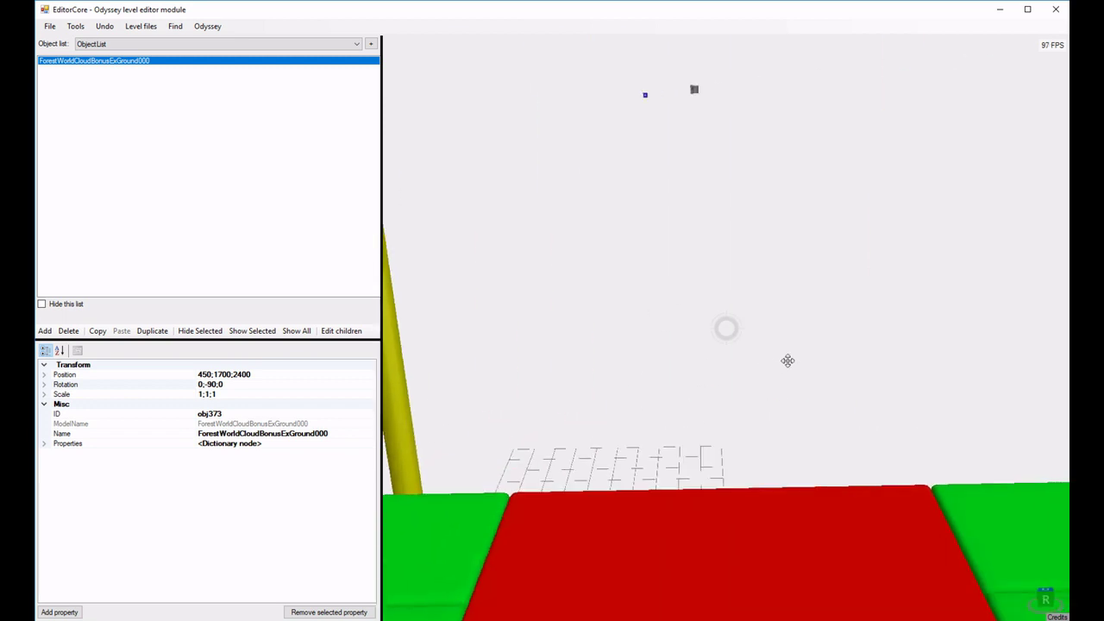
- Reposition the ground model to -1150;900;2250 so its starting platform sits under the start-area objects
{"action": "scroll", "coordinate": [781, 359], "scroll_direction": "down", "scroll_amount": 8}
{"action": "right_click_drag", "start_coordinate": [717, 362], "coordinate": [748, 352]}
{"action": "left_click_drag", "start_coordinate": [758, 399], "coordinate": [603, 474]}
{"action": "right_click_drag", "start_coordinate": [664, 457], "coordinate": [653, 402]}
{"action": "middle_click_drag", "start_coordinate": [653, 402], "coordinate": [441, 434]}
{"action": "scroll", "coordinate": [731, 367], "scroll_direction": "down", "scroll_amount": 5}
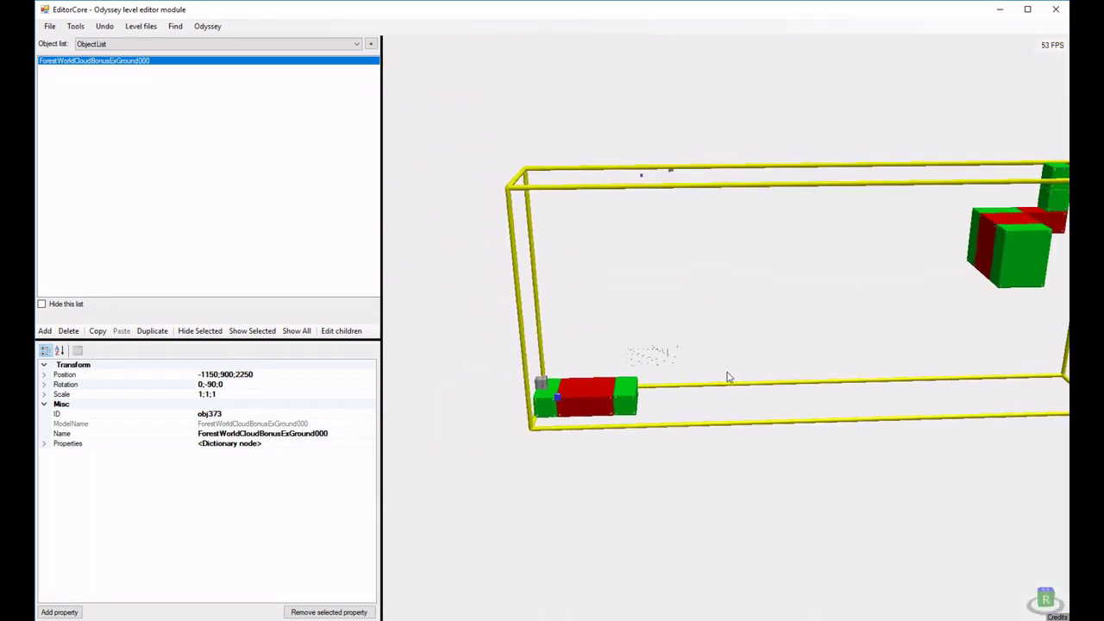
{"action": "right_click_drag", "start_coordinate": [727, 377], "coordinate": [587, 343]}
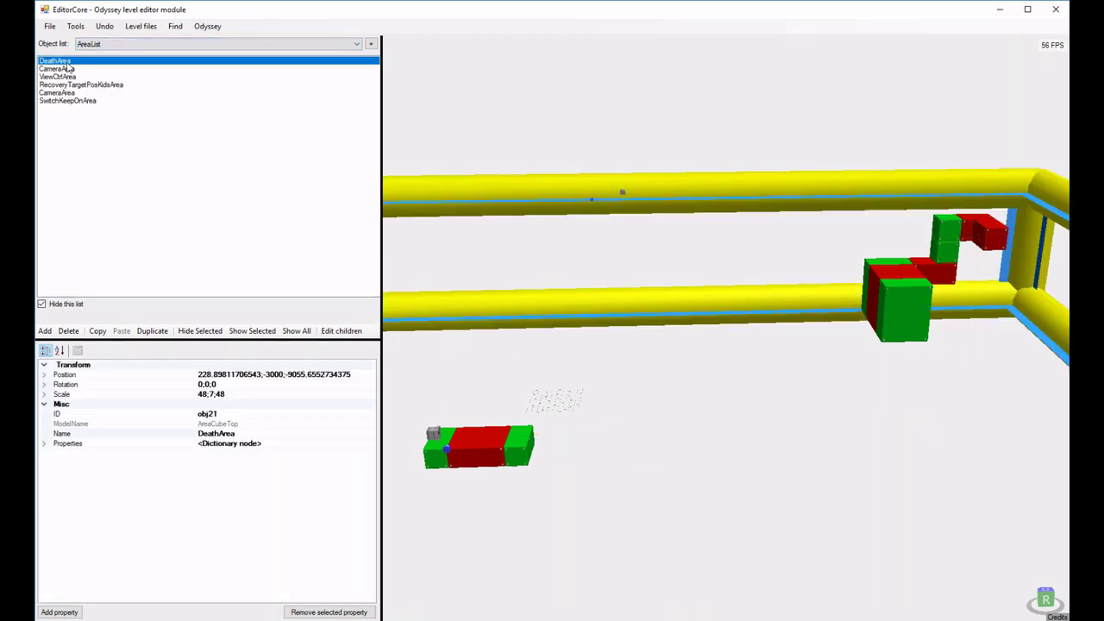
- Add an object of type Special2WorldCloudKeyMoveParts000 with the KeyMoveMapParts parameter config to the ObjectList
{"action": "left_click", "coordinate": [73, 85]}
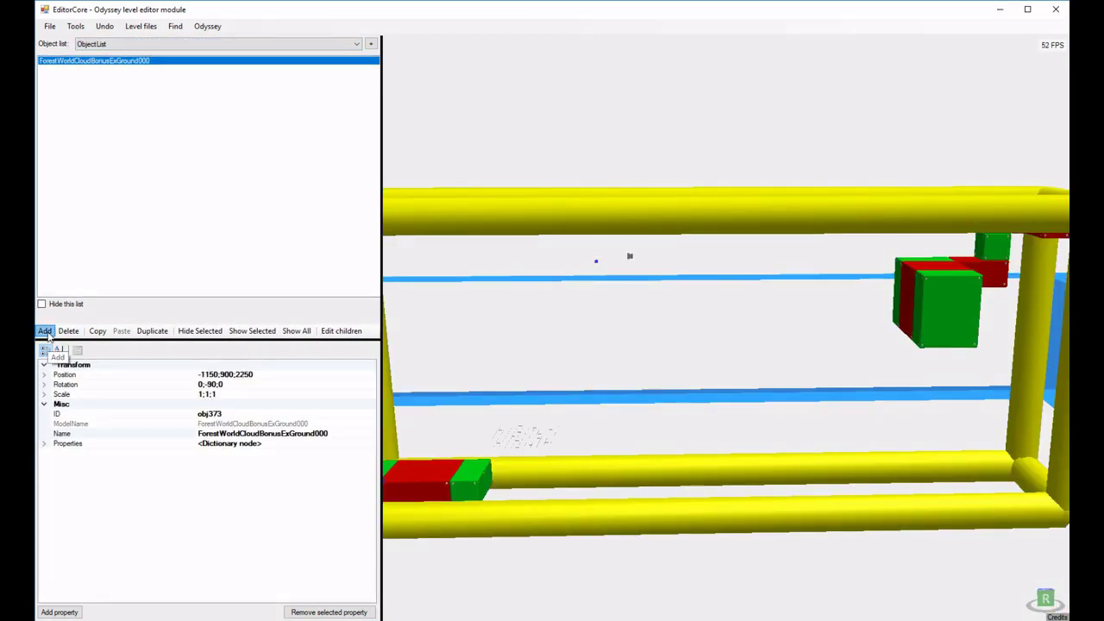
{"action": "left_click", "coordinate": [45, 331]}
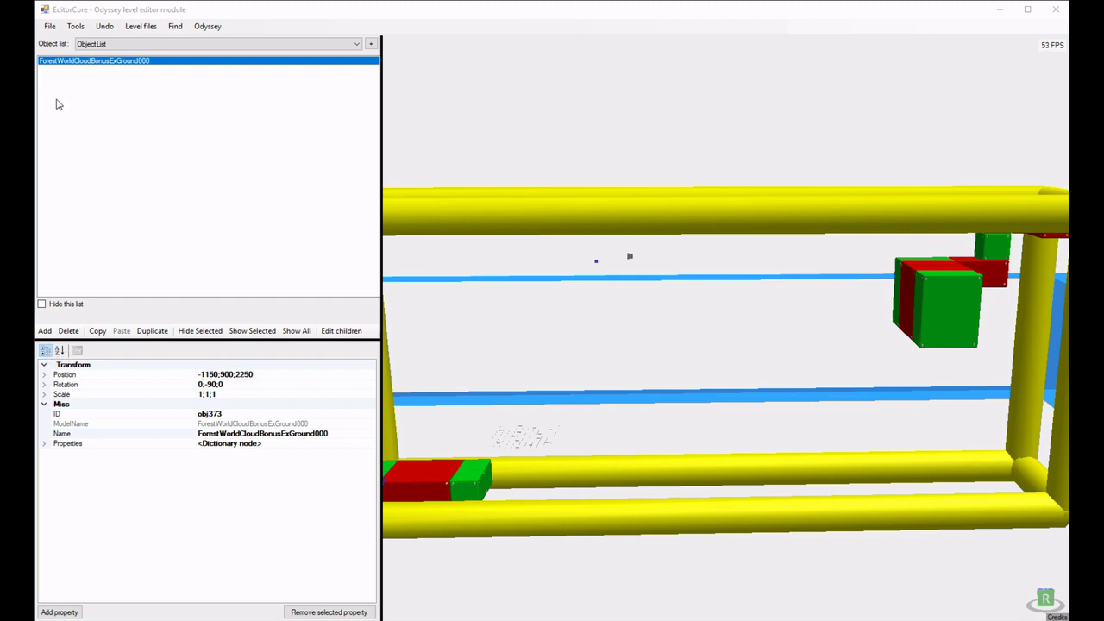
{"action": "left_click_drag", "start_coordinate": [264, 86], "coordinate": [675, 151]}
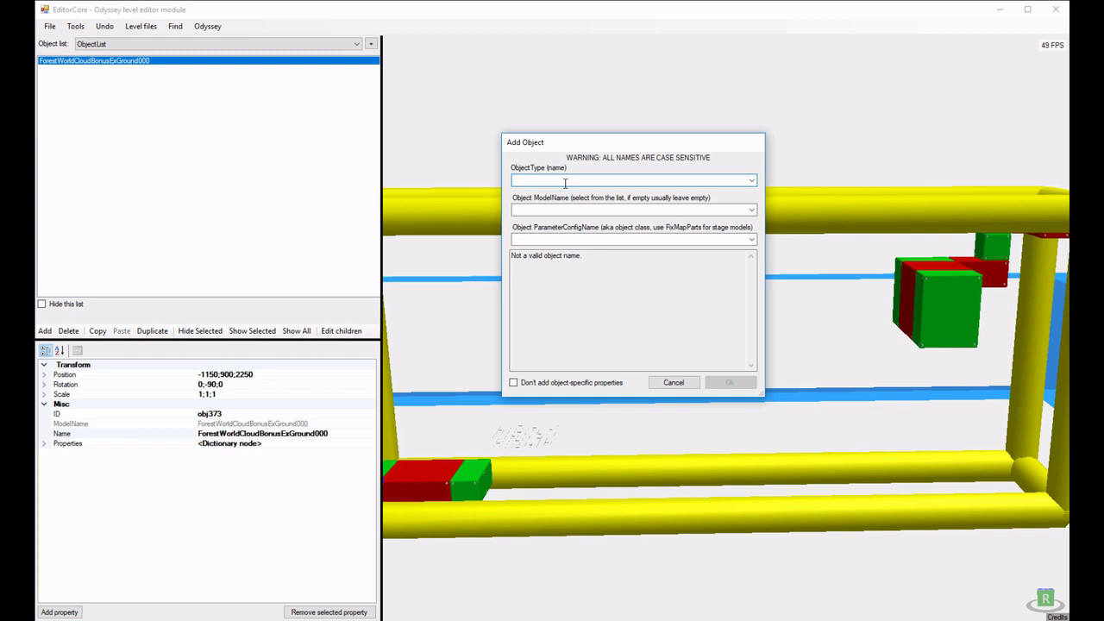
{"action": "type", "text": "Special"}
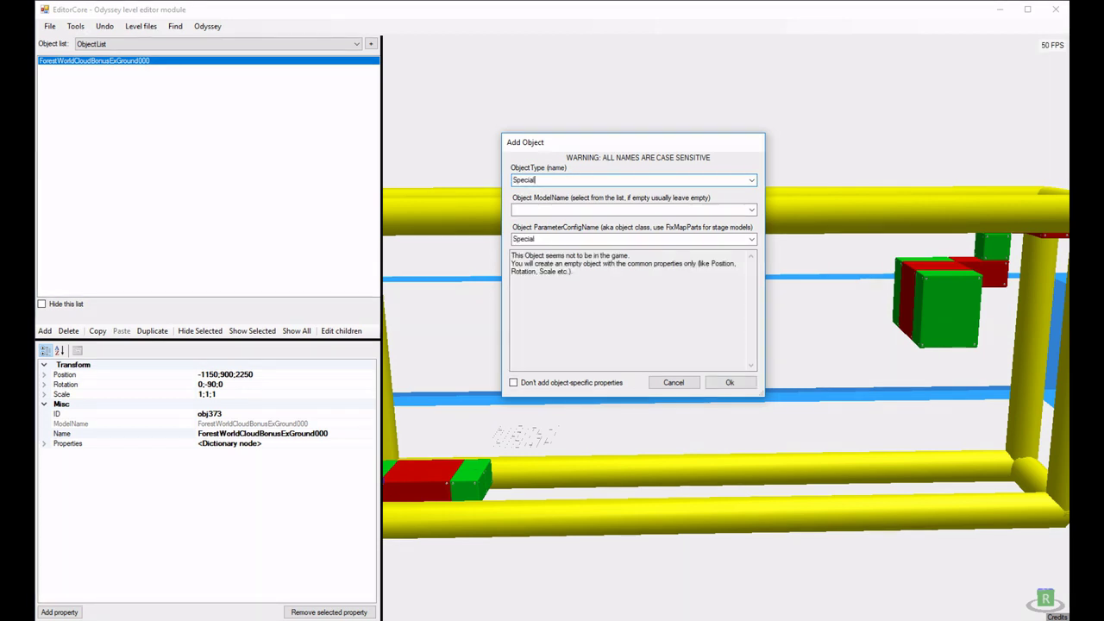
{"action": "type", "text": "2WorldCloud"}
{"action": "type", "text": "KeyM"}
{"action": "type", "text": "ovePart"}
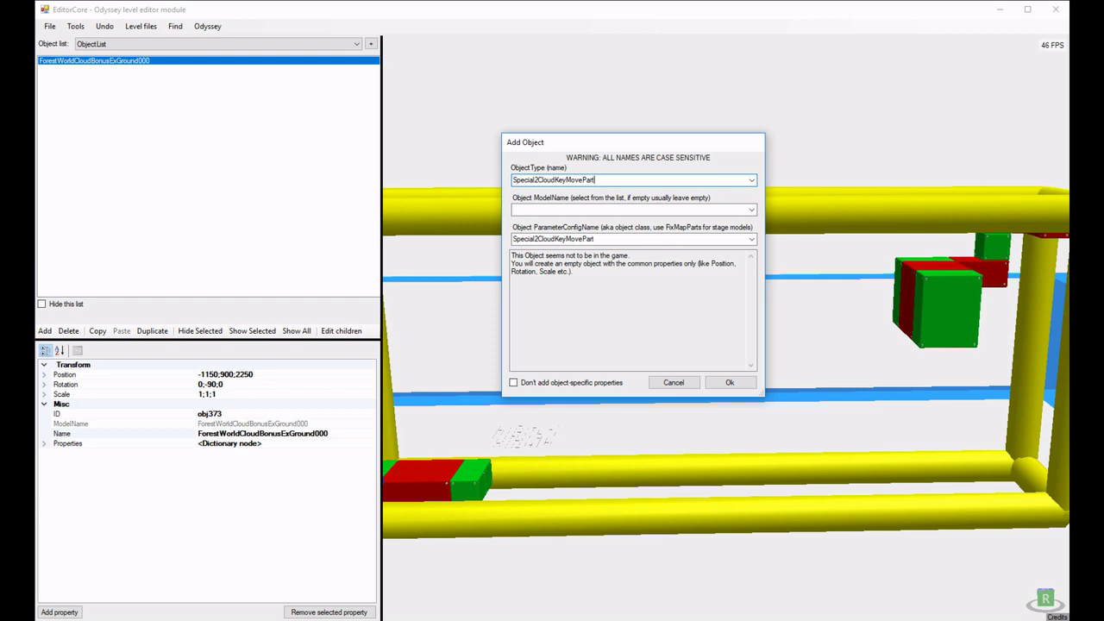
{"action": "type", "text": "s000"}
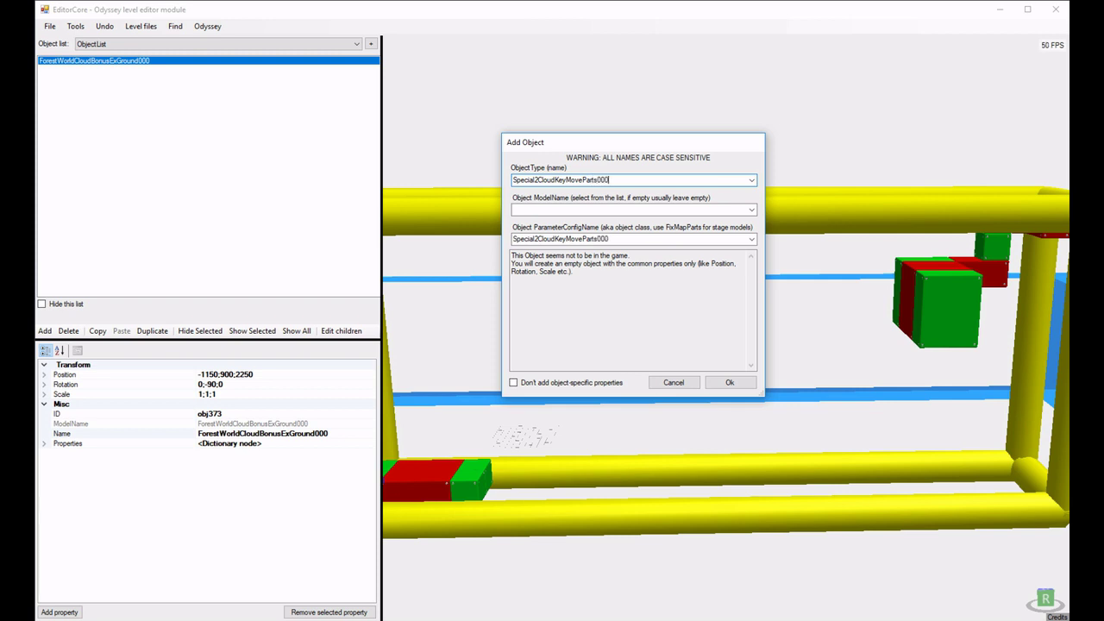
{"action": "left_click", "coordinate": [540, 179]}
{"action": "type", "text": "World"}
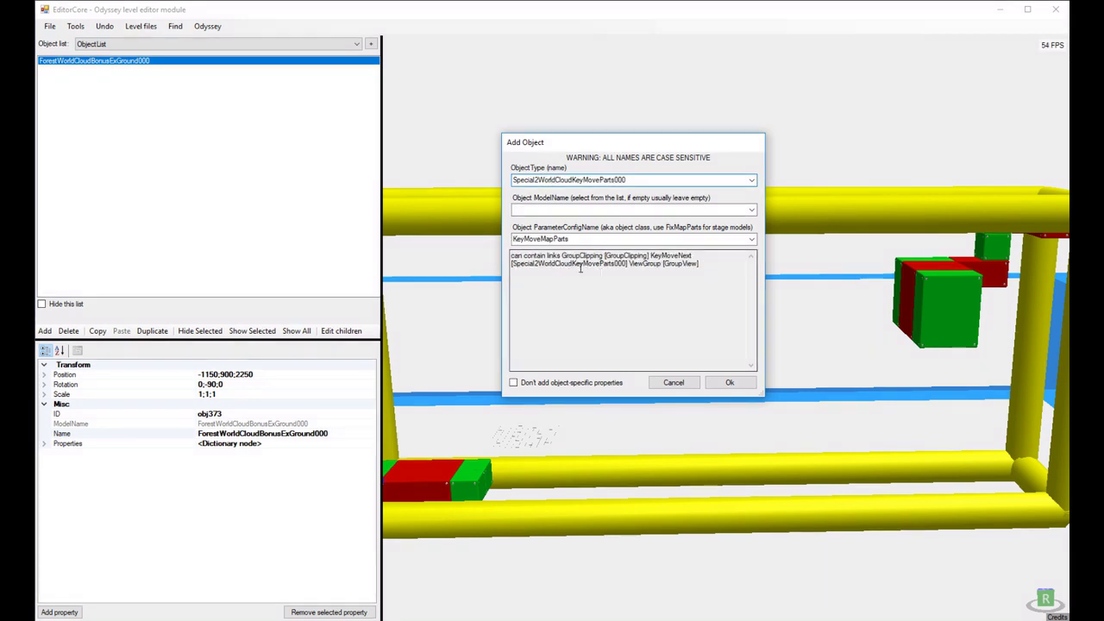
{"action": "left_click", "coordinate": [730, 382]}
- Move the new moving platform beside the cloud ground's starting platform, to position 600;0;1650, and expand its Properties
{"action": "scroll", "coordinate": [507, 324], "scroll_direction": "down", "scroll_amount": 5}
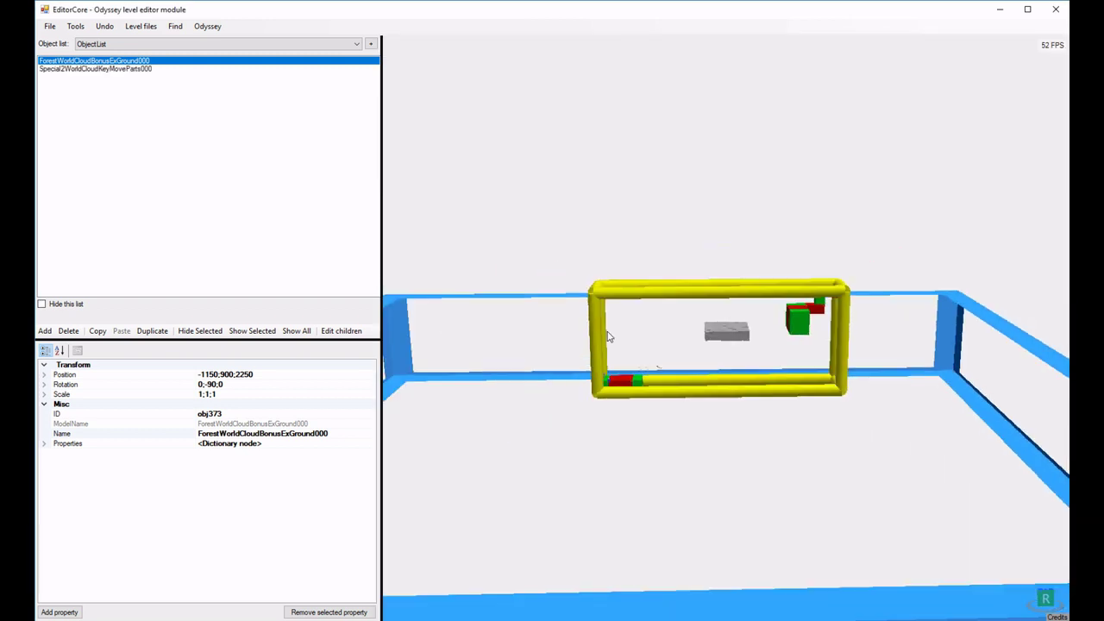
{"action": "scroll", "coordinate": [604, 328], "scroll_direction": "up", "scroll_amount": 3}
{"action": "right_click_drag", "start_coordinate": [604, 328], "coordinate": [734, 575]}
{"action": "left_click", "coordinate": [479, 365]}
{"action": "left_click_drag", "start_coordinate": [734, 575], "coordinate": [719, 335]}
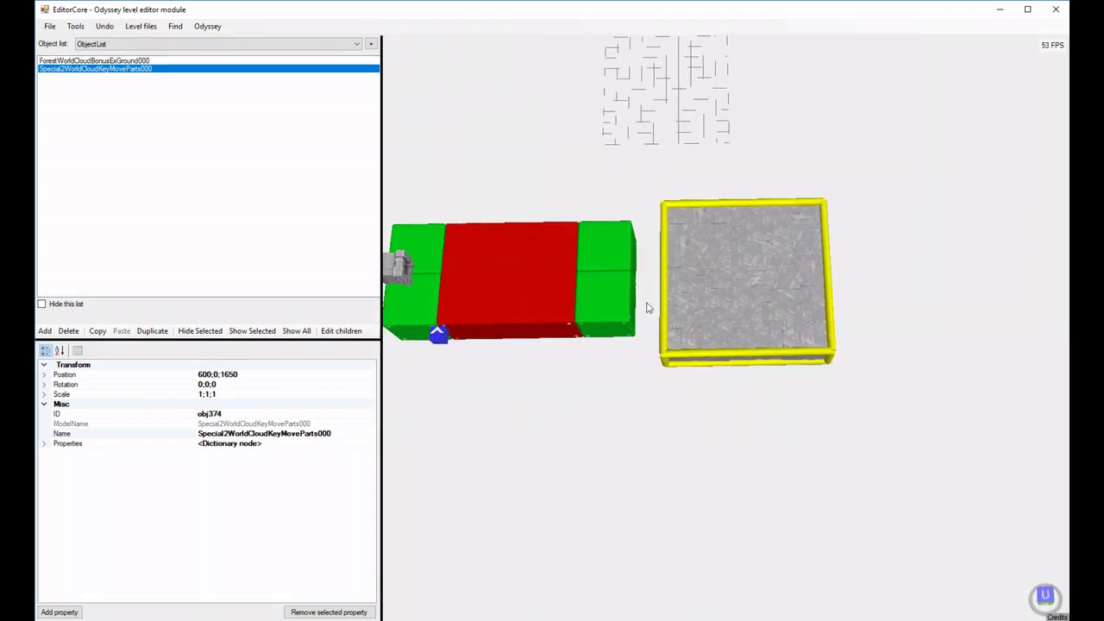
{"action": "left_click", "coordinate": [44, 444]}
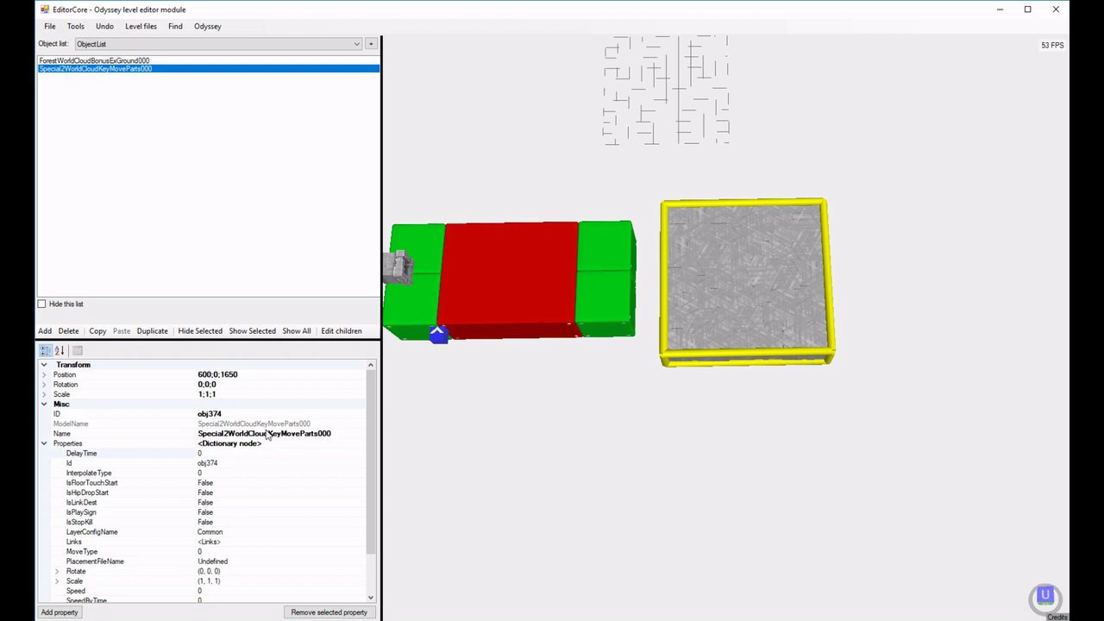
- Try X position values of 601, 610 and 700 for the moving platform and restore X to 600
{"action": "left_click", "coordinate": [208, 375]}
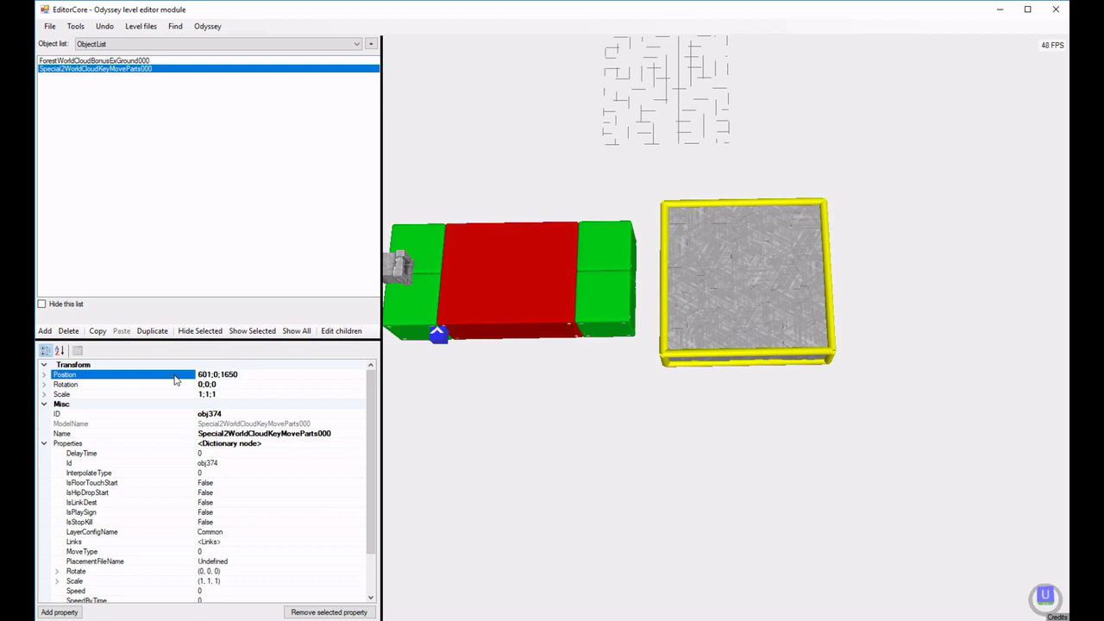
{"action": "left_click_drag", "start_coordinate": [207, 376], "coordinate": [212, 374]}
{"action": "type", "text": "0"}
{"action": "left_click", "coordinate": [500, 365]}
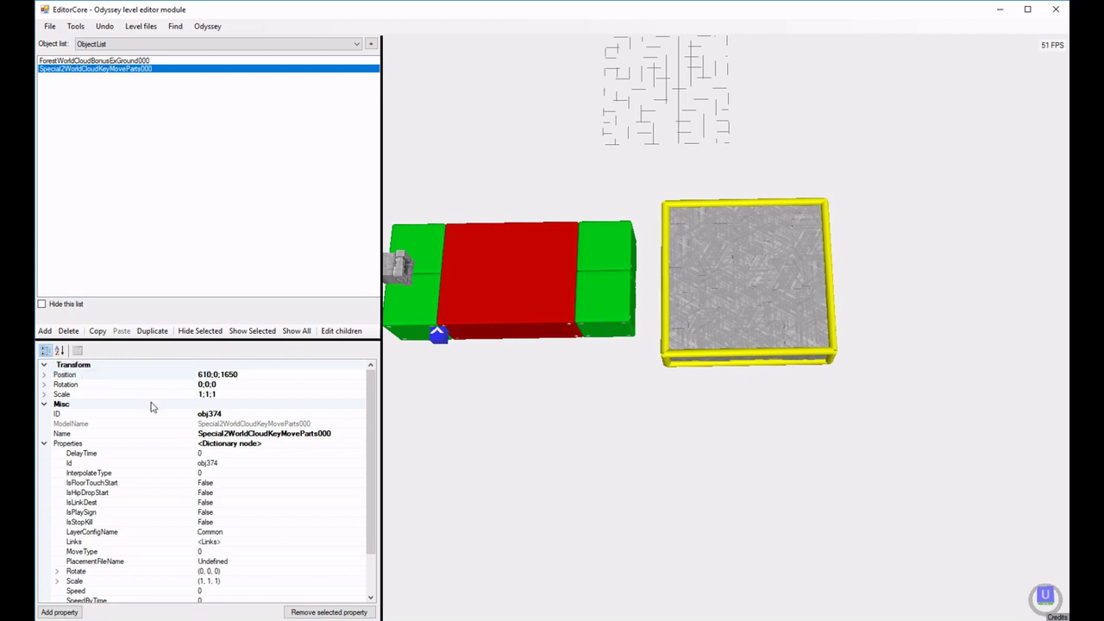
{"action": "left_click", "coordinate": [208, 374]}
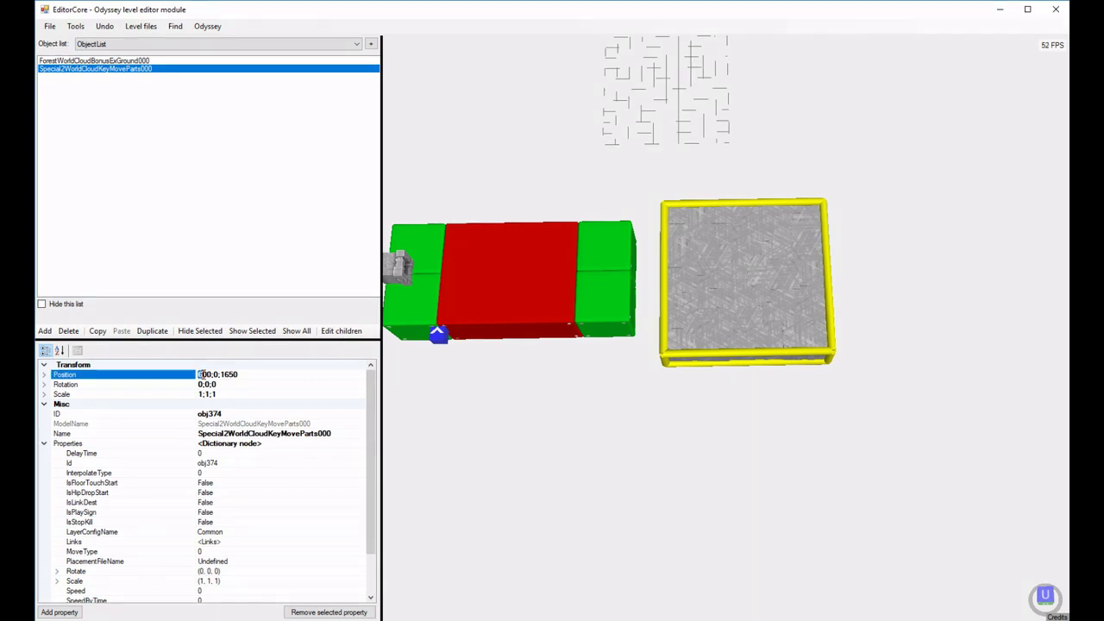
{"action": "type", "text": "7"}
{"action": "left_click", "coordinate": [700, 421]}
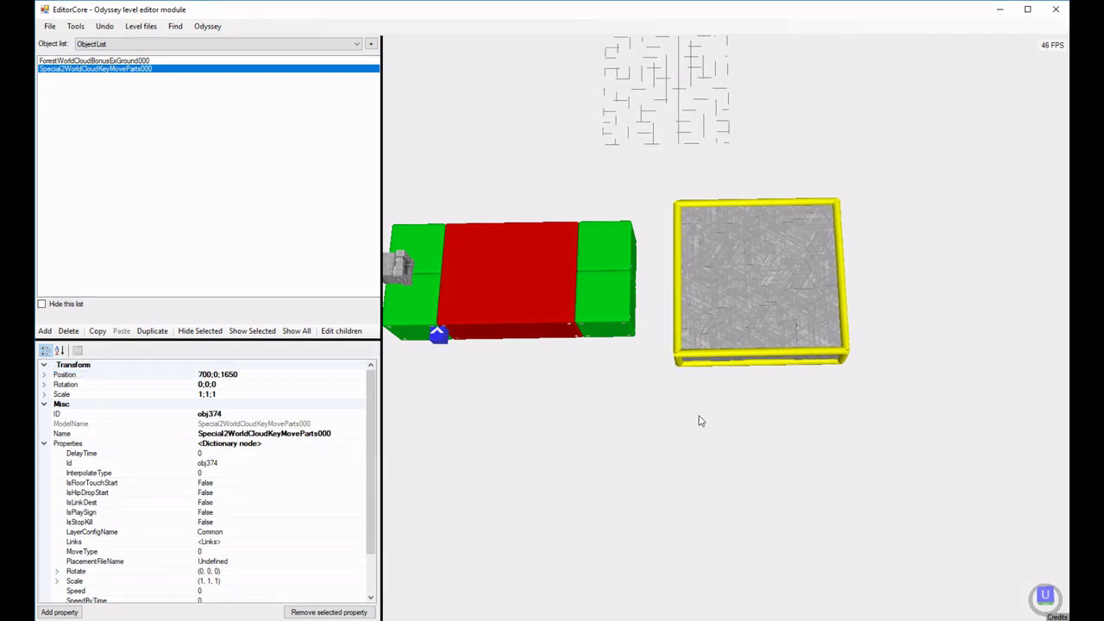
{"action": "left_click", "coordinate": [204, 376]}
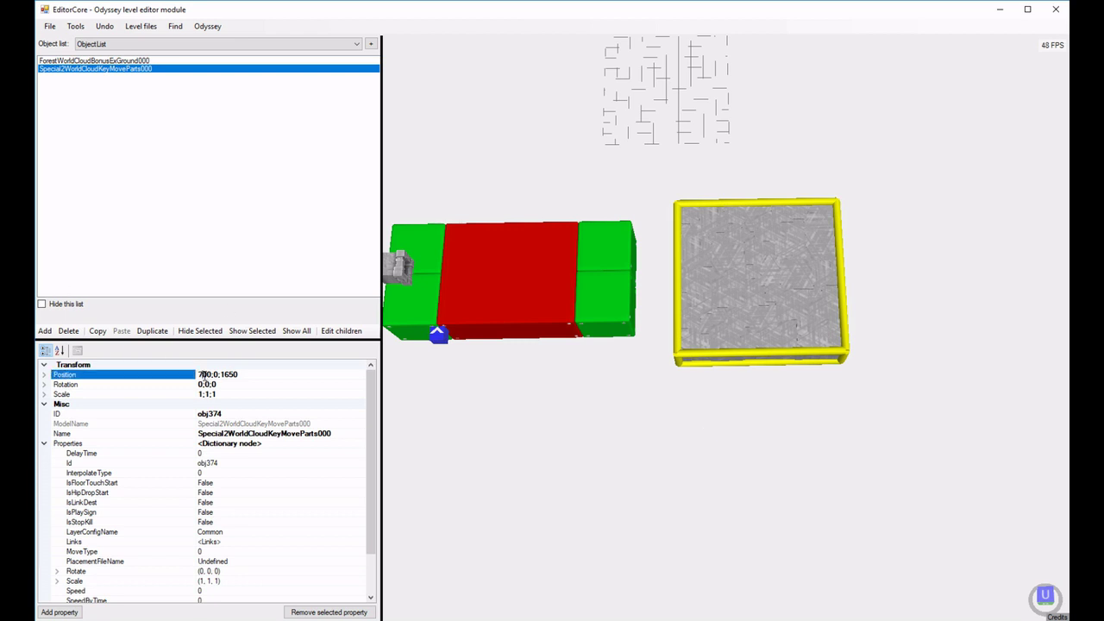
{"action": "type", "text": "6"}
{"action": "left_click", "coordinate": [611, 397]}
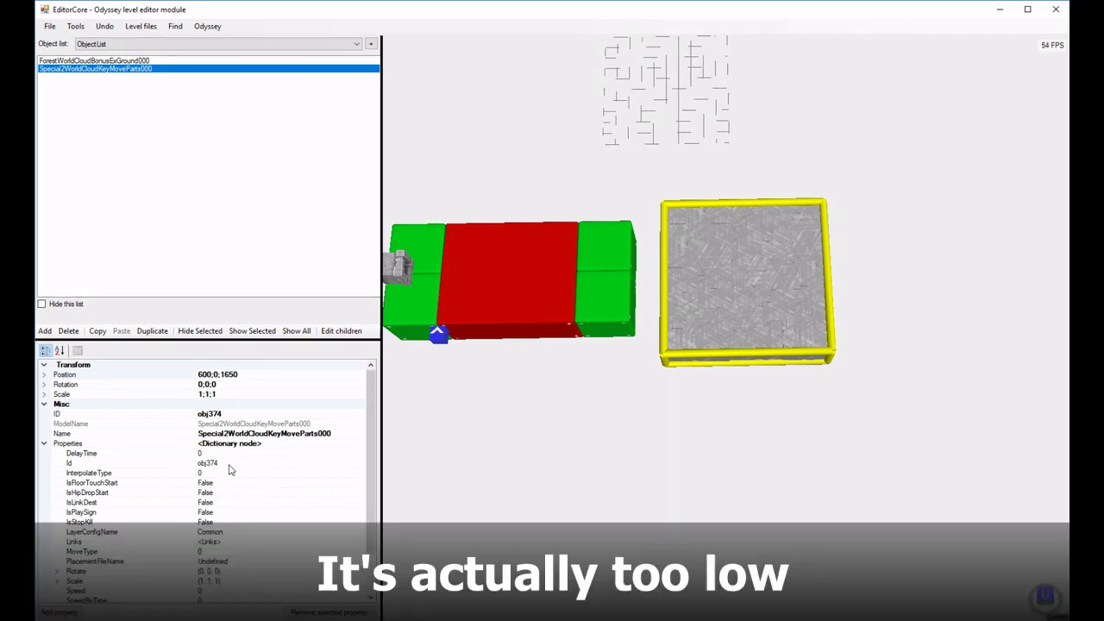
- Try a SpeedByTime value of 1 for the moving platform and restore it to 0
{"action": "right_click_drag", "start_coordinate": [648, 358], "coordinate": [637, 328]}
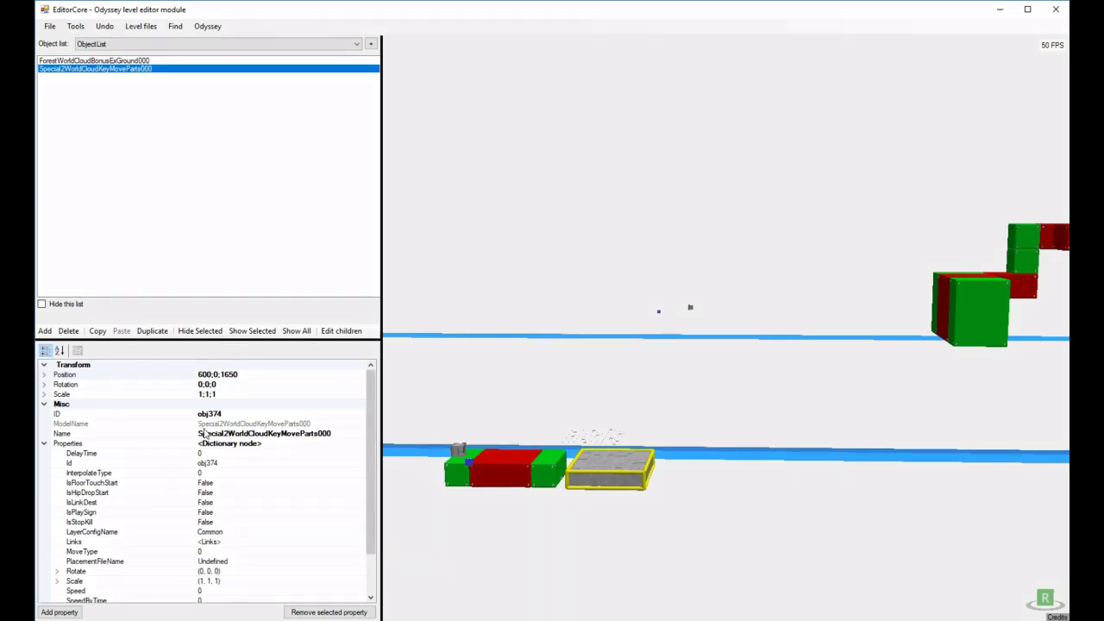
{"action": "scroll", "coordinate": [190, 582], "scroll_direction": "down", "scroll_amount": 1}
{"action": "left_click", "coordinate": [186, 572]}
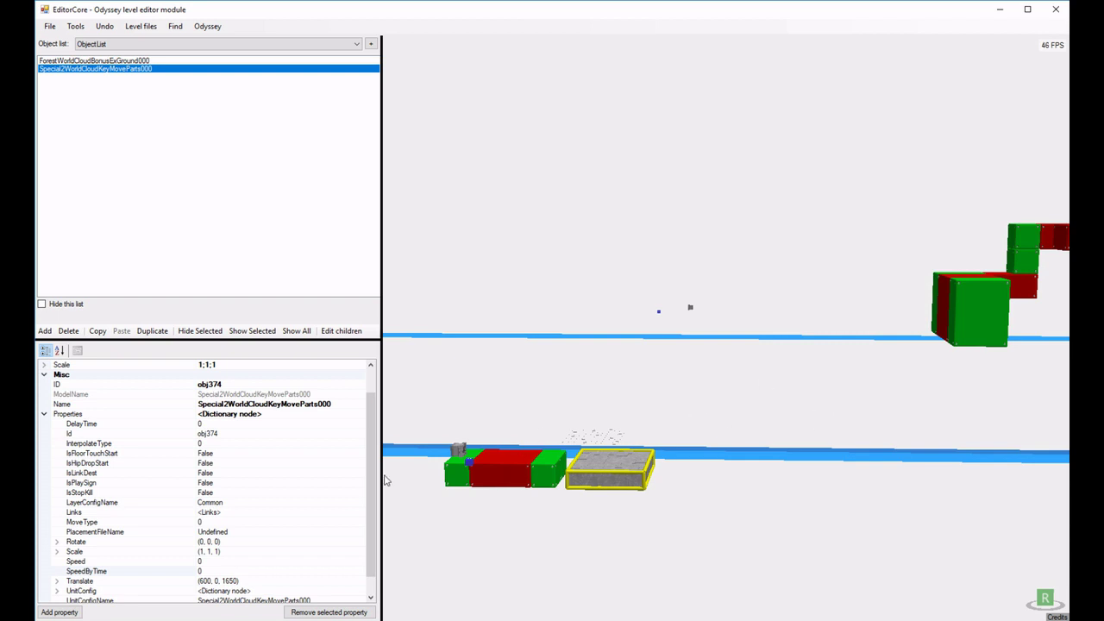
{"action": "left_click", "coordinate": [213, 571]}
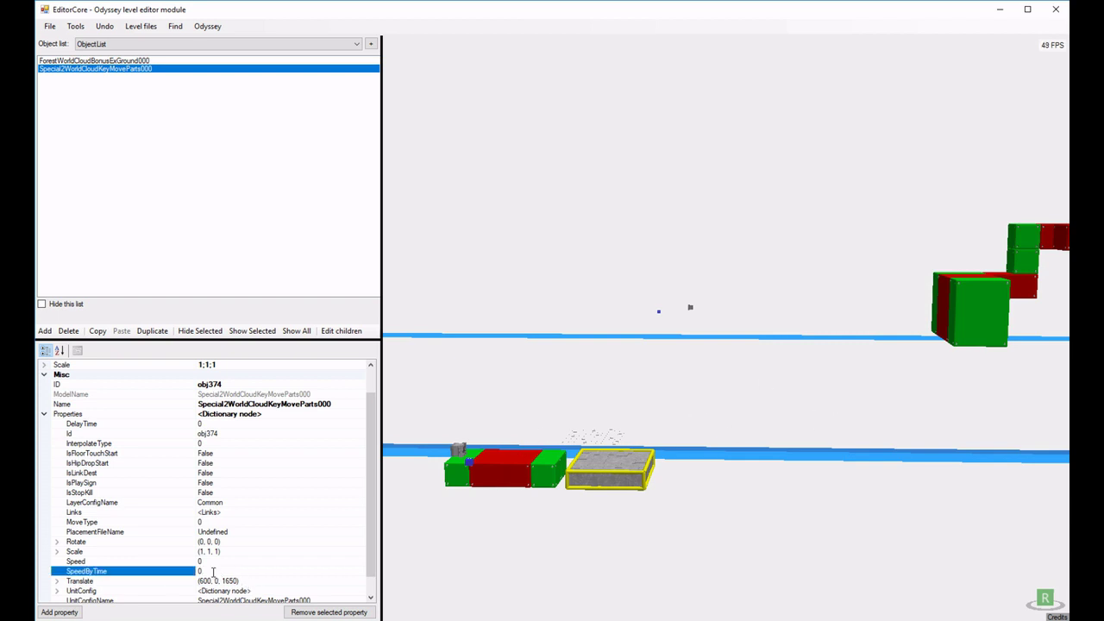
{"action": "key", "text": "BackSpace"}
{"action": "type", "text": "1"}
{"action": "key", "text": "Return"}
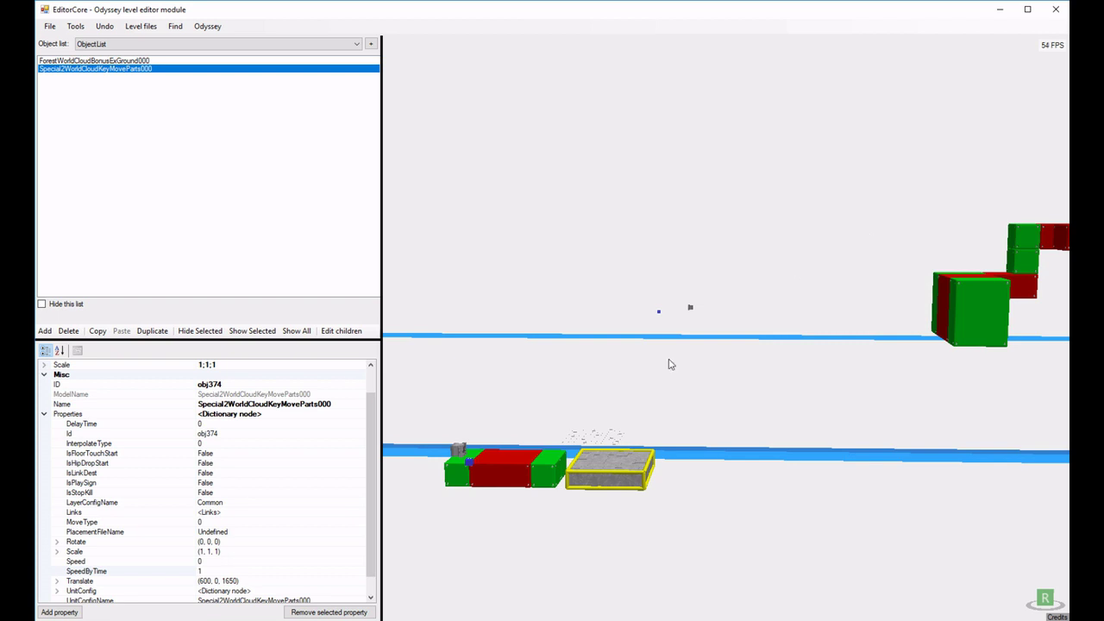
{"action": "left_click", "coordinate": [232, 572]}
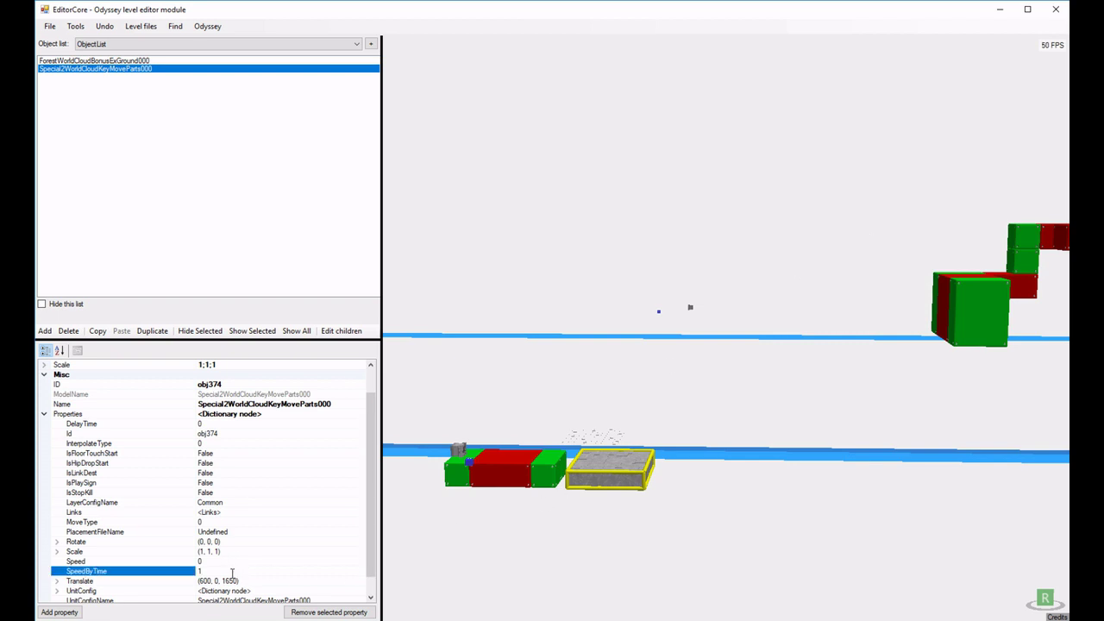
- Set the moving platform's Speed property to 5
{"action": "left_click", "coordinate": [211, 561]}
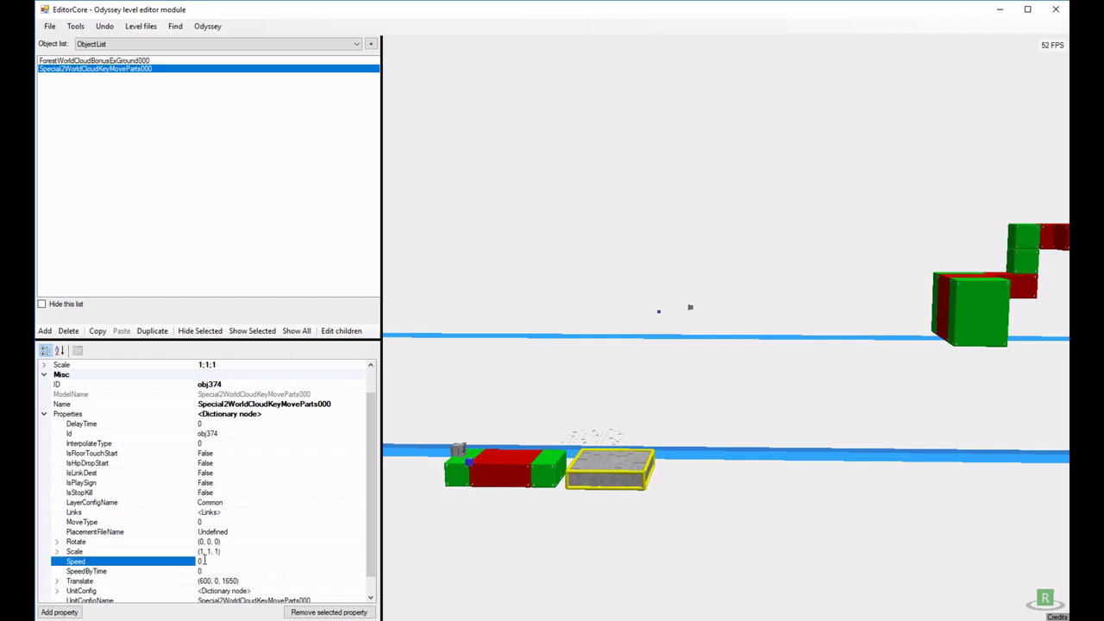
{"action": "double_click", "coordinate": [207, 559]}
{"action": "type", "text": "5"}
{"action": "scroll", "coordinate": [245, 541], "scroll_direction": "down", "scroll_amount": 1}
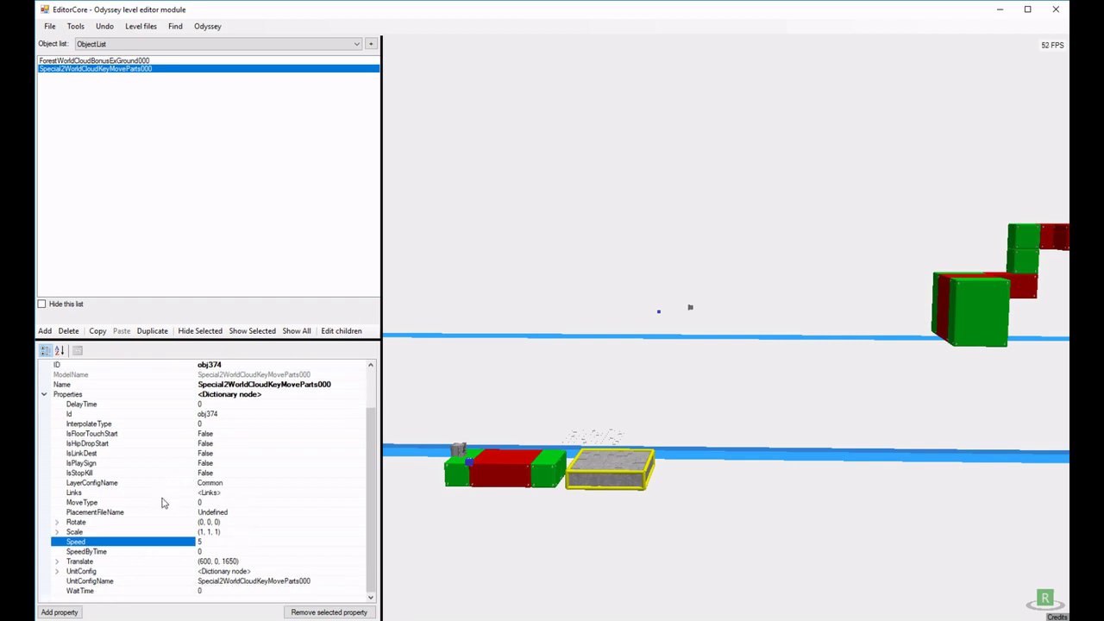
{"action": "key", "text": "alt+Tab"}
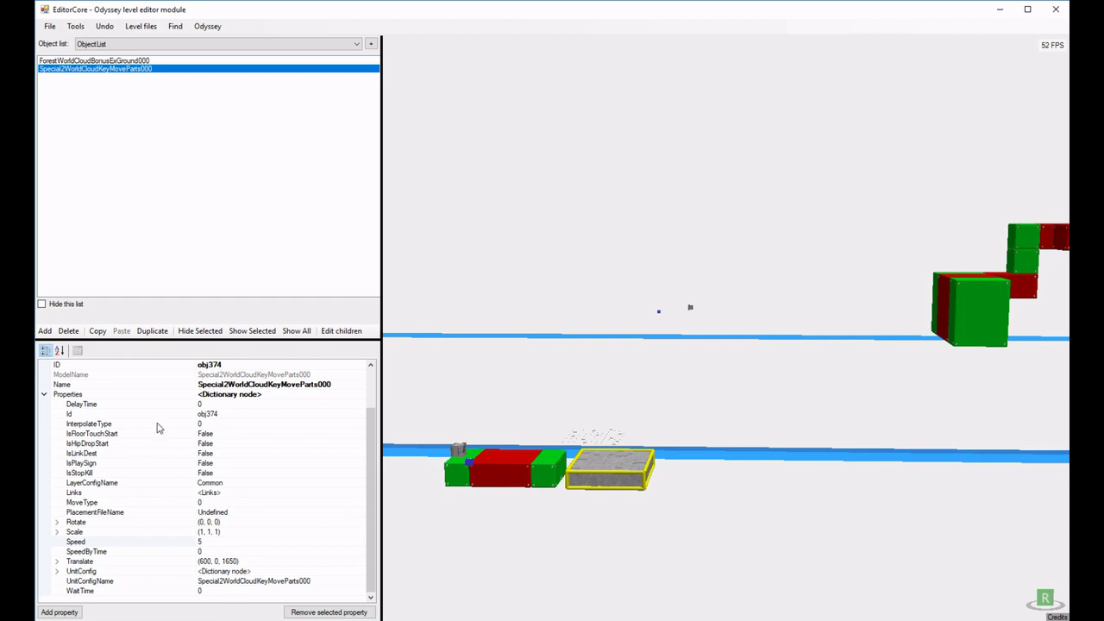
- Set the moving platform's DelayTime to 30
{"action": "left_click", "coordinate": [209, 403]}
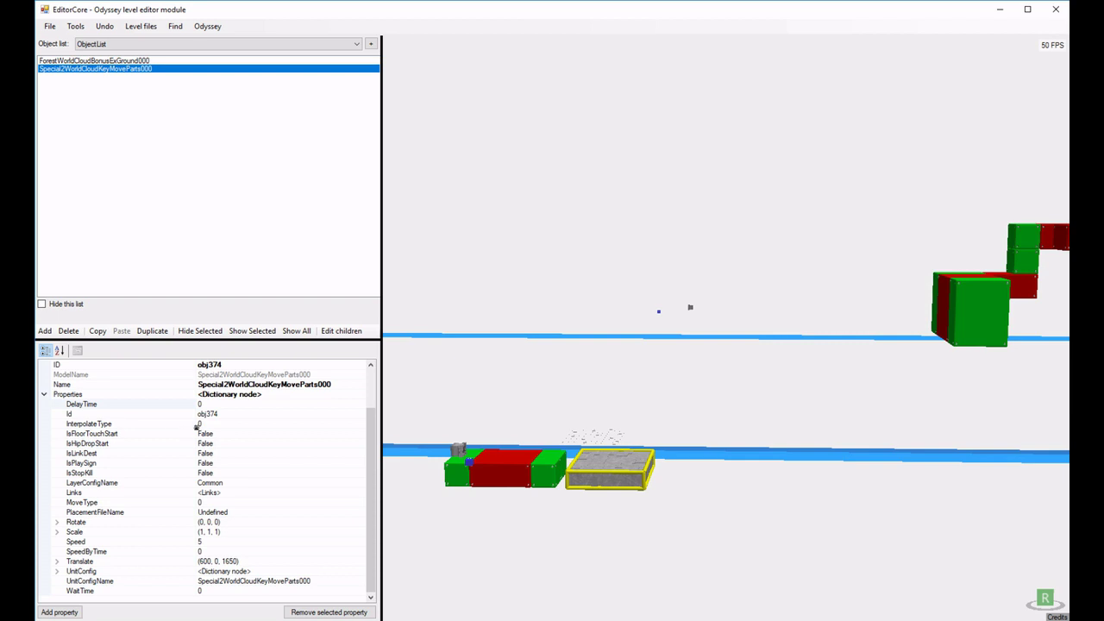
{"action": "left_click", "coordinate": [212, 433]}
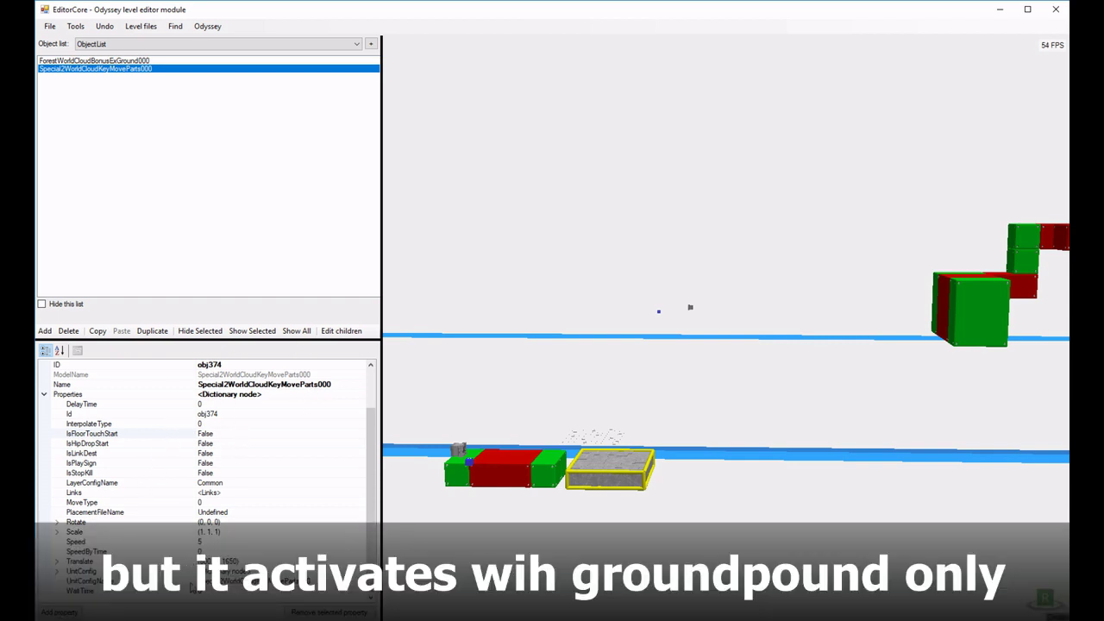
{"action": "left_click", "coordinate": [215, 592]}
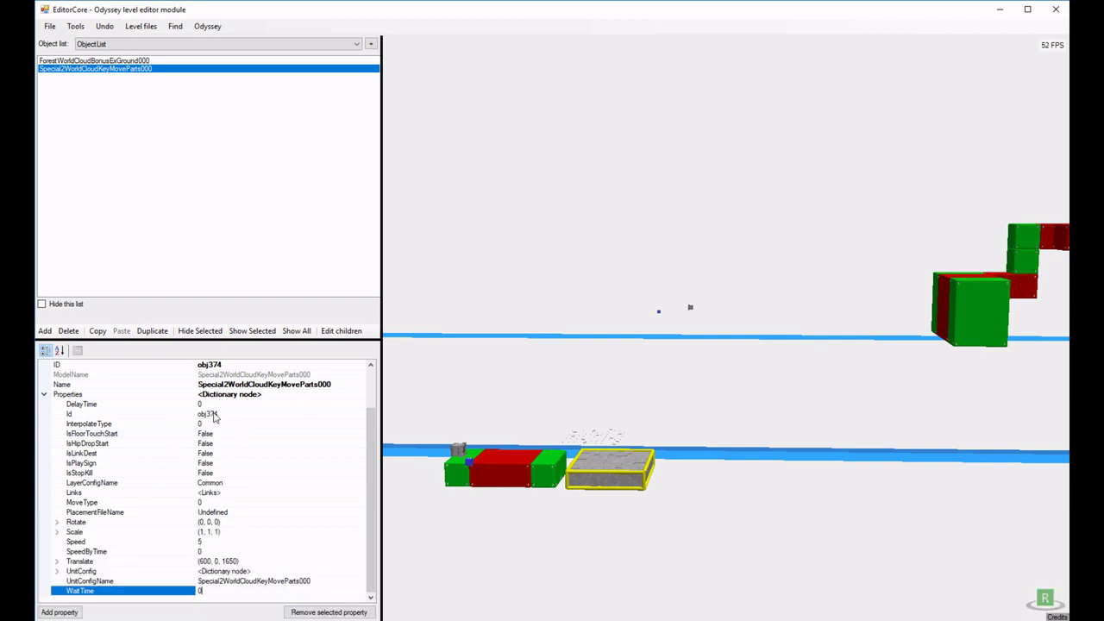
{"action": "left_click", "coordinate": [211, 405]}
{"action": "key", "text": "BackSpace"}
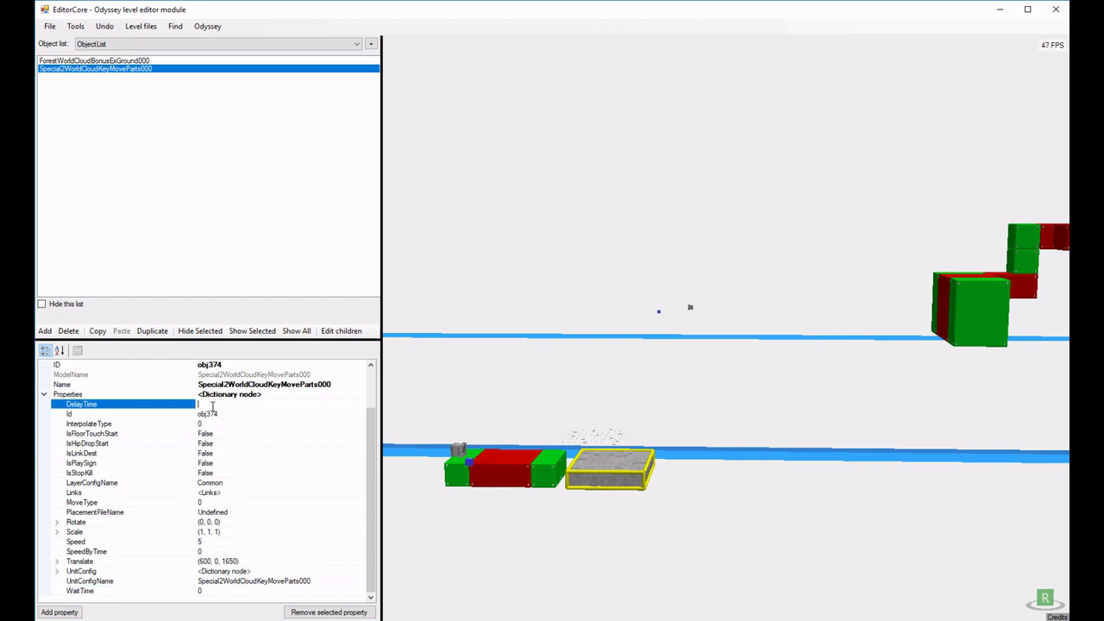
{"action": "left_click", "coordinate": [588, 409]}
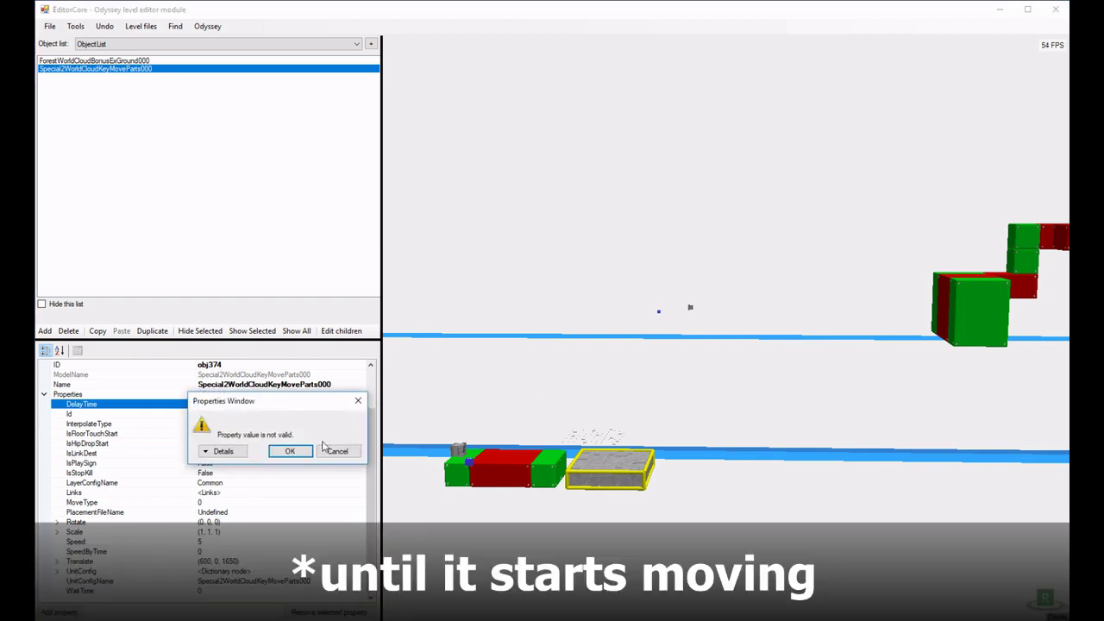
{"action": "left_click", "coordinate": [289, 451]}
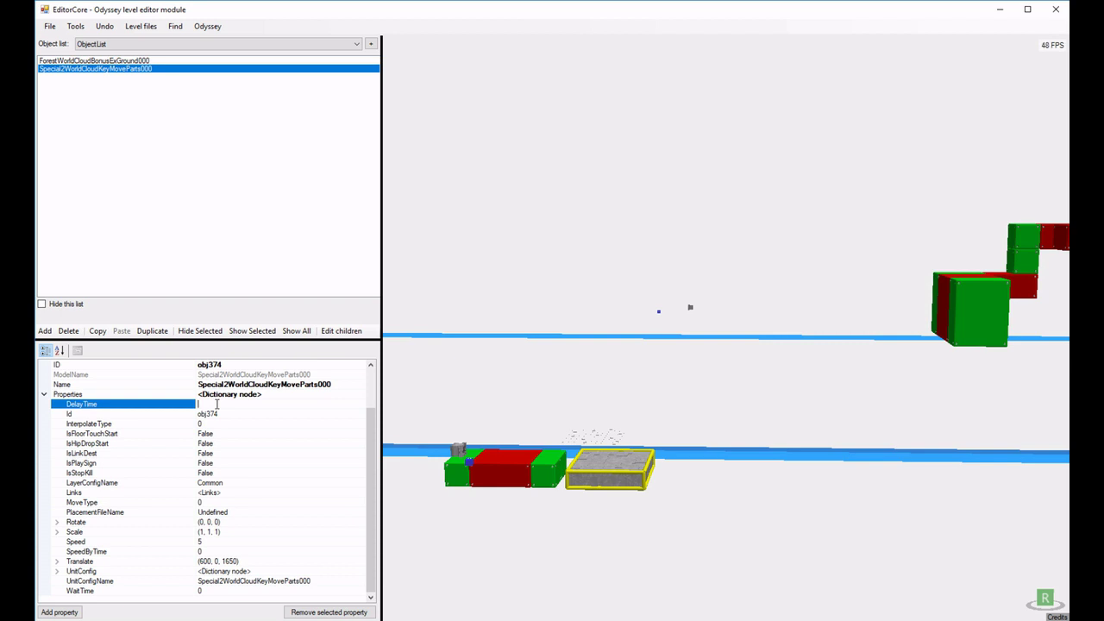
{"action": "type", "text": "30"}
{"action": "left_click", "coordinate": [486, 430]}
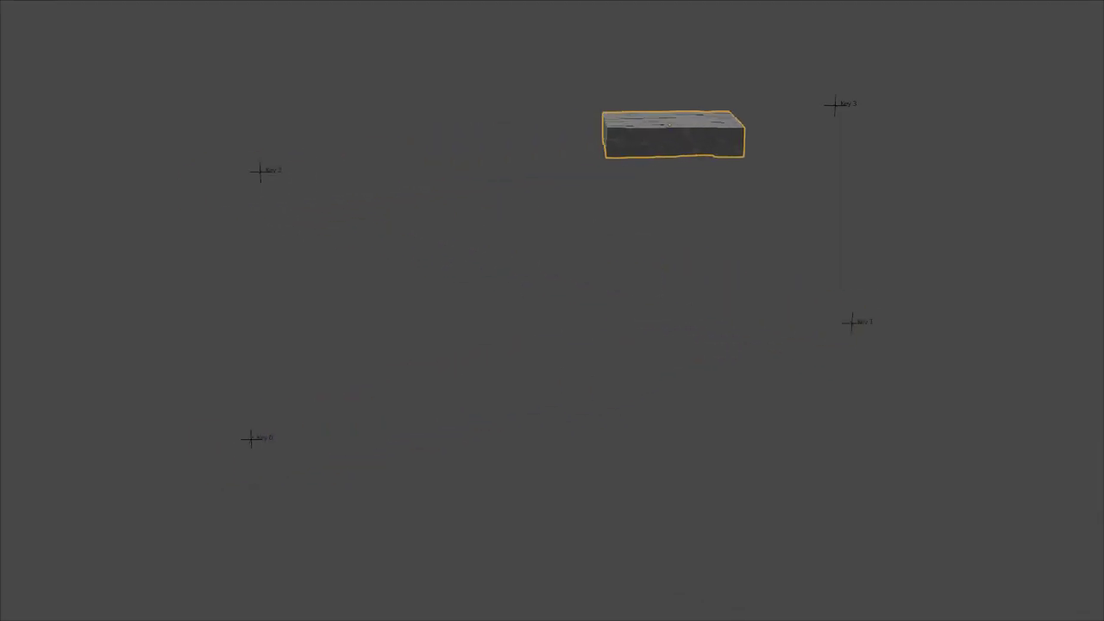
- Set the moving platform's WaitTime to 120
{"action": "left_click", "coordinate": [217, 590]}
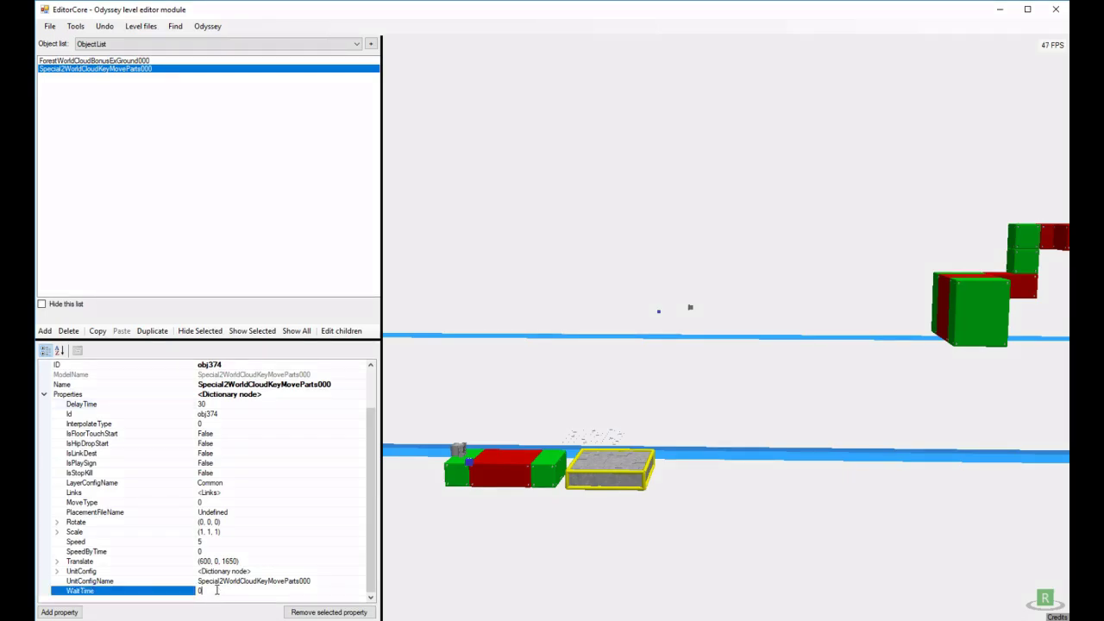
{"action": "left_click", "coordinate": [734, 433]}
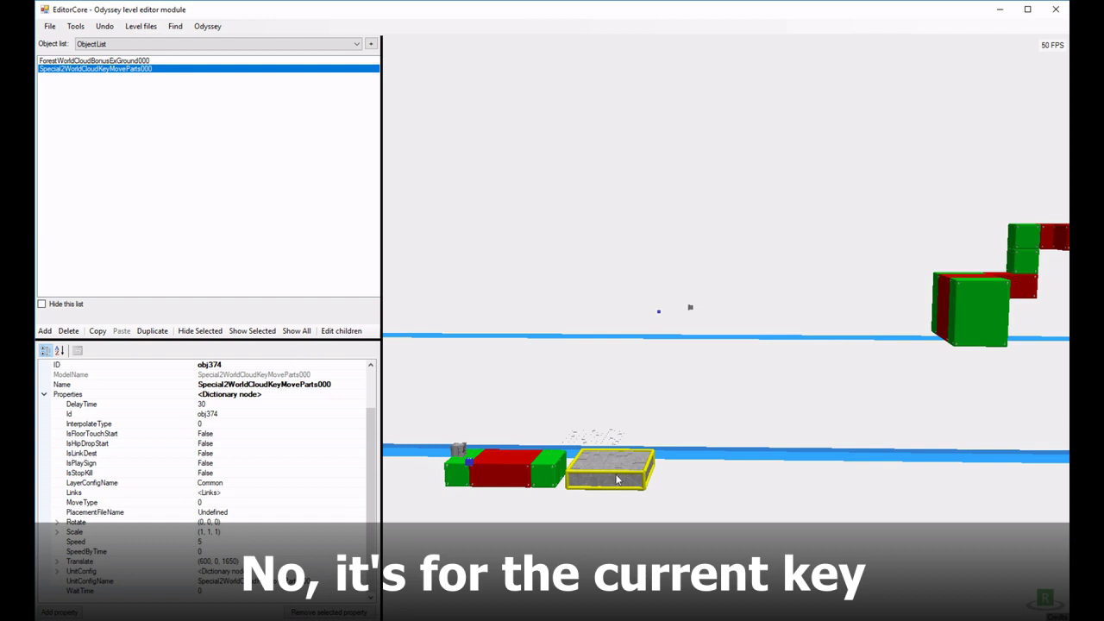
{"action": "left_click", "coordinate": [262, 592]}
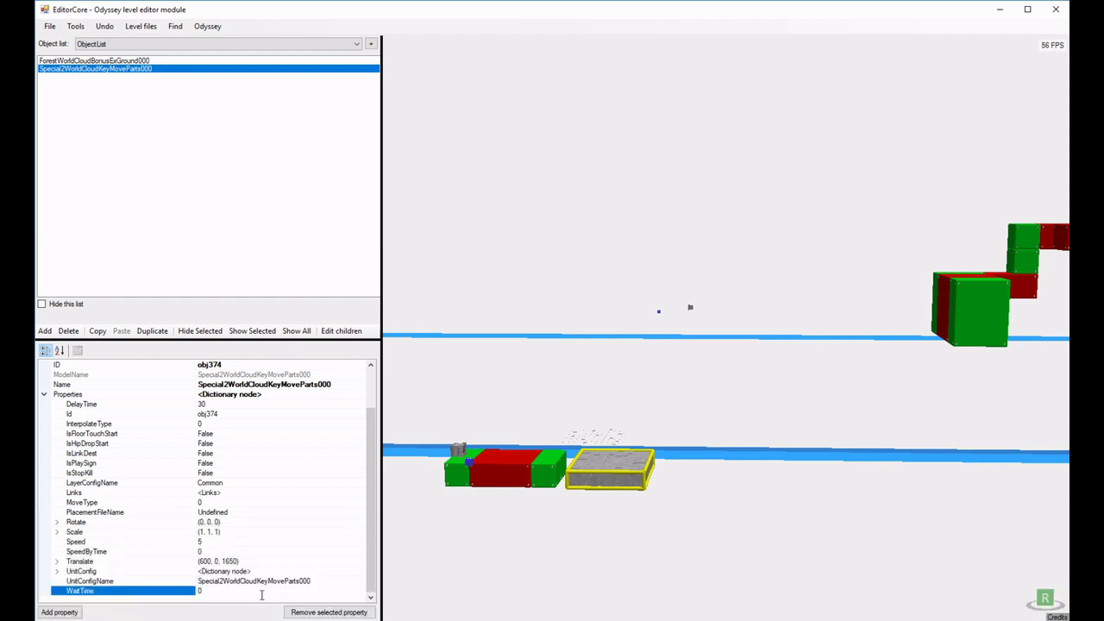
{"action": "type", "text": "120"}
{"action": "left_click", "coordinate": [756, 394]}
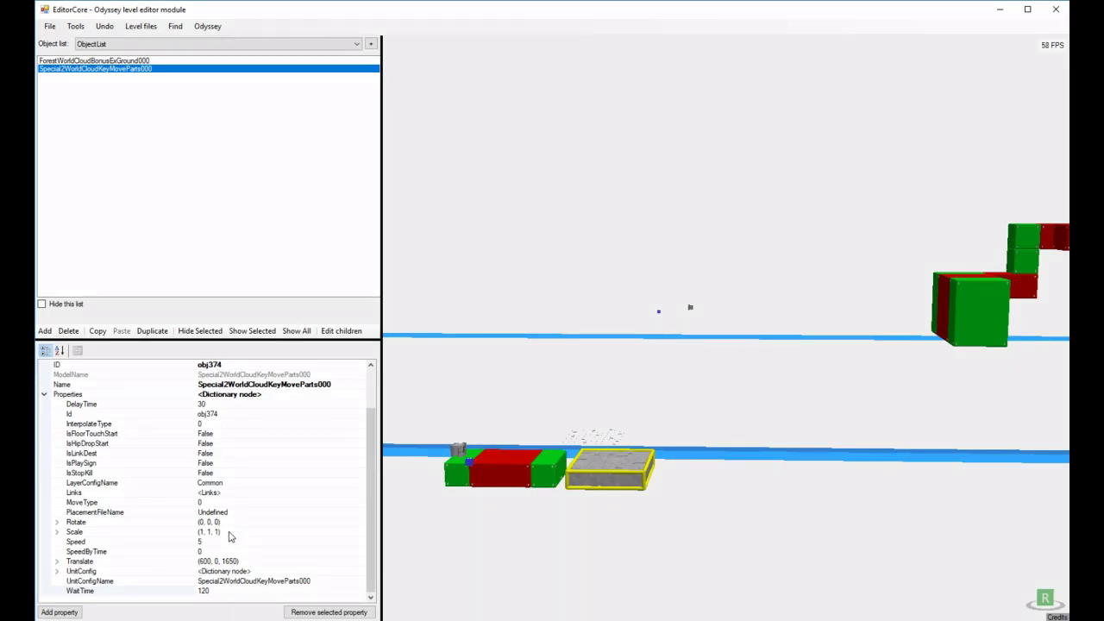
- Try the value 3 for both the MoveType and InterpolateType of the moving platform
{"action": "left_click", "coordinate": [214, 502]}
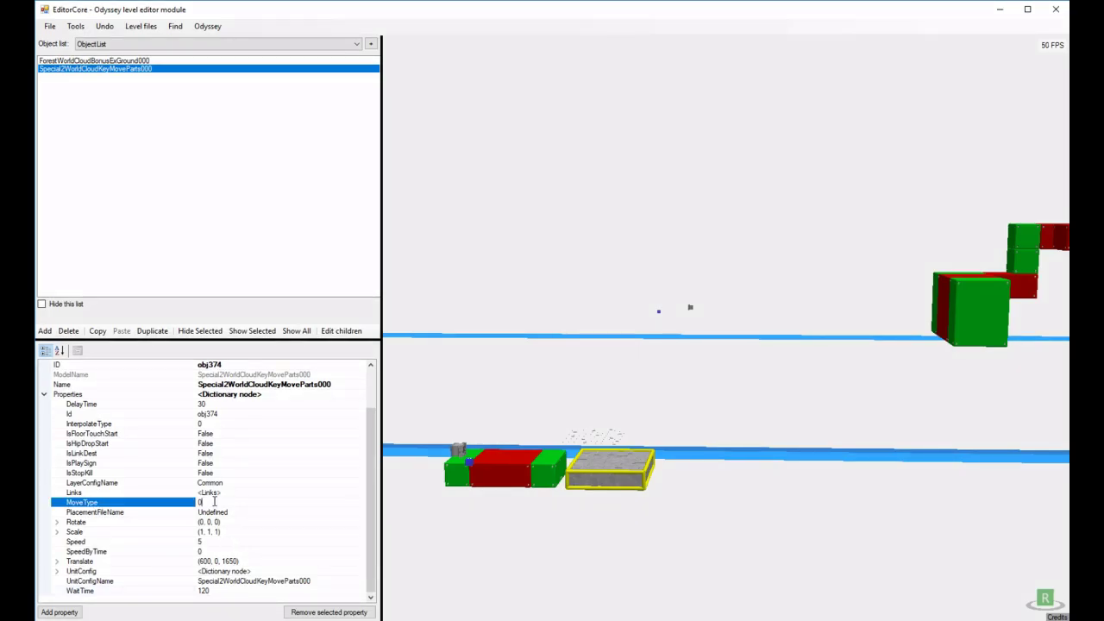
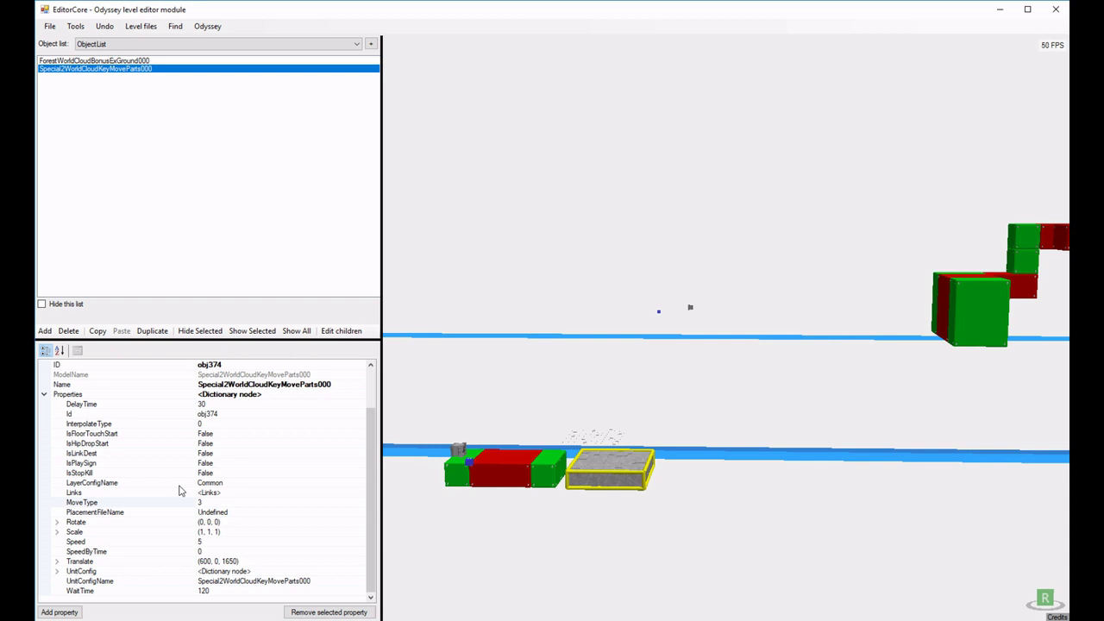
{"action": "left_click", "coordinate": [220, 424]}
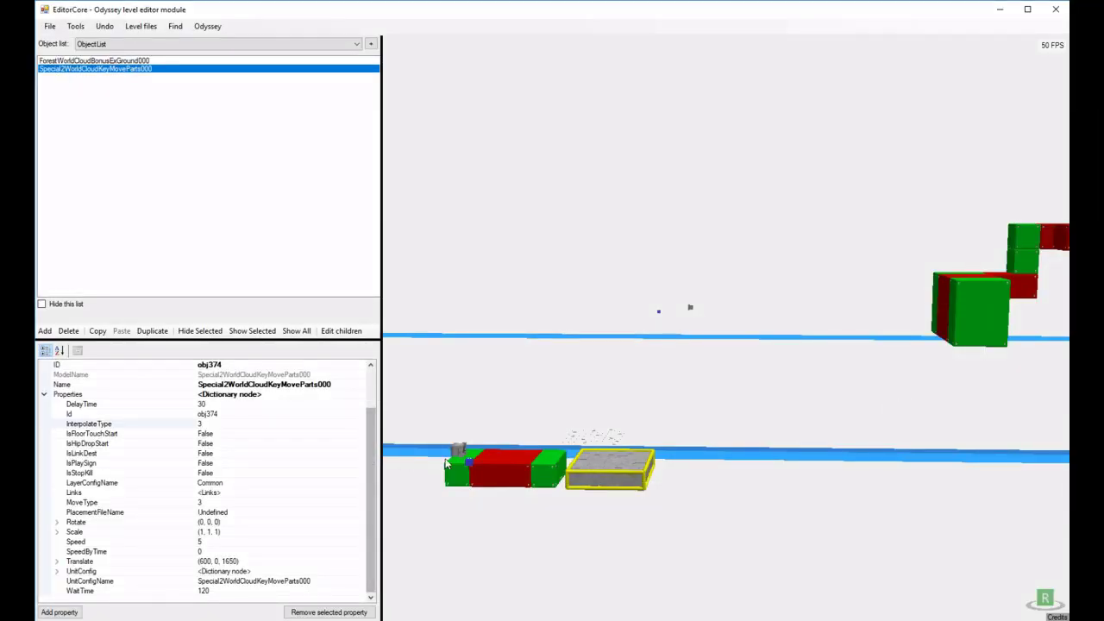
{"action": "left_click", "coordinate": [230, 424]}
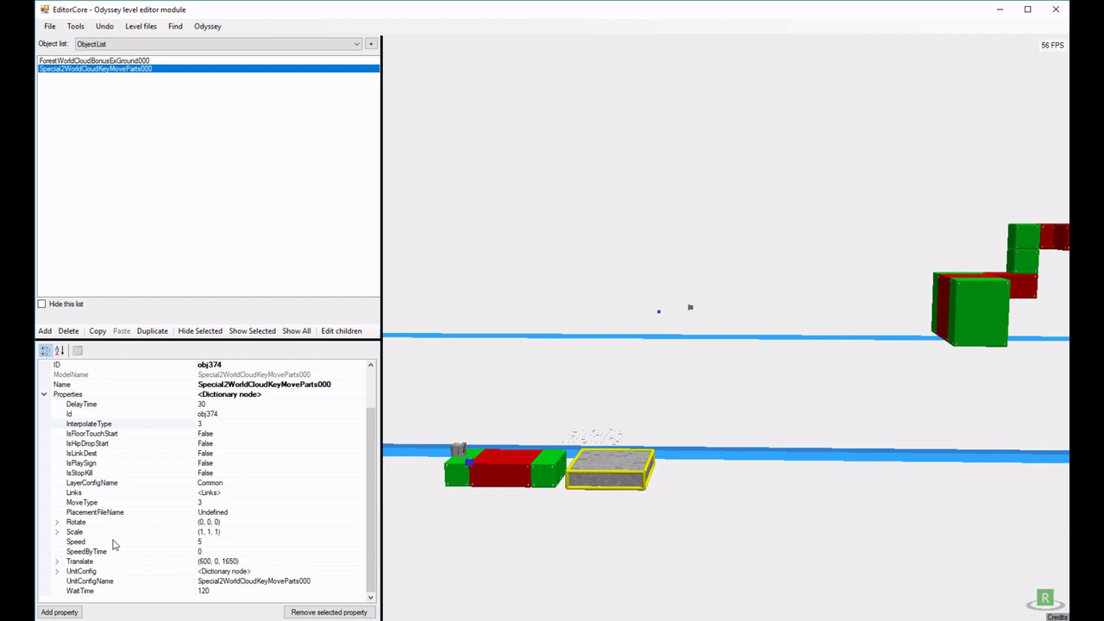
{"action": "left_click", "coordinate": [217, 503]}
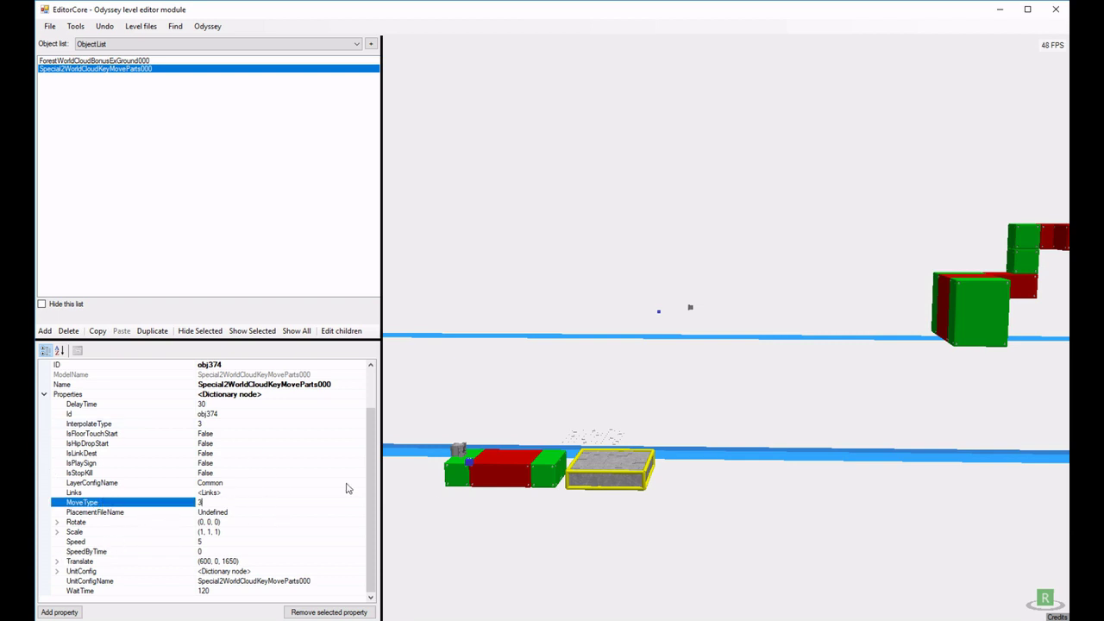
{"action": "left_click", "coordinate": [690, 500]}
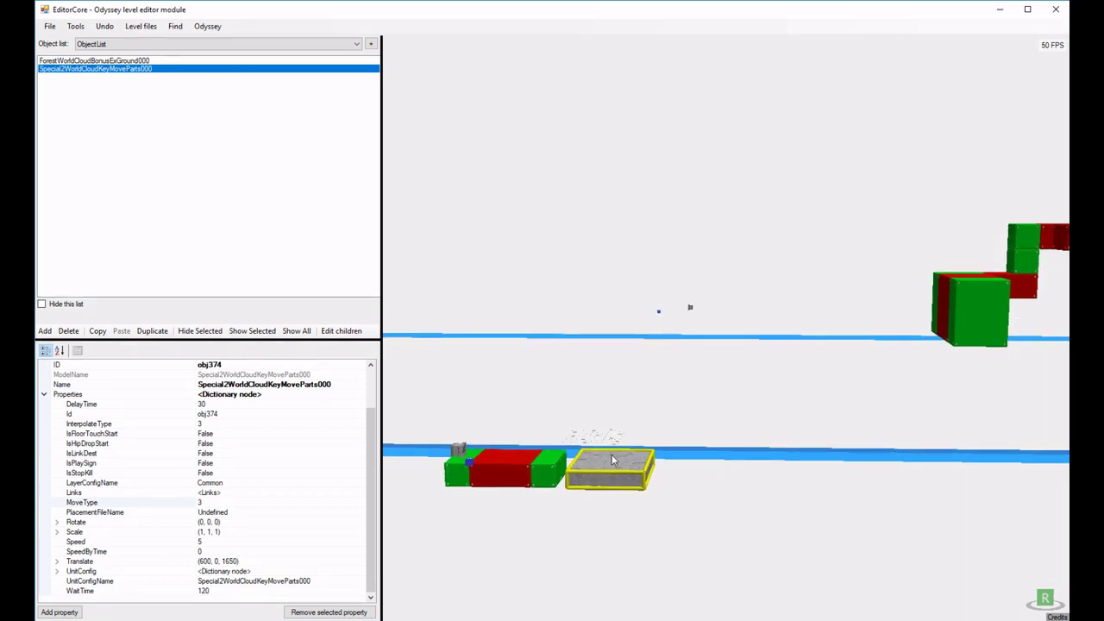
- Reselect the moving platform and set its InterpolateType to 0
{"action": "left_click", "coordinate": [498, 380]}
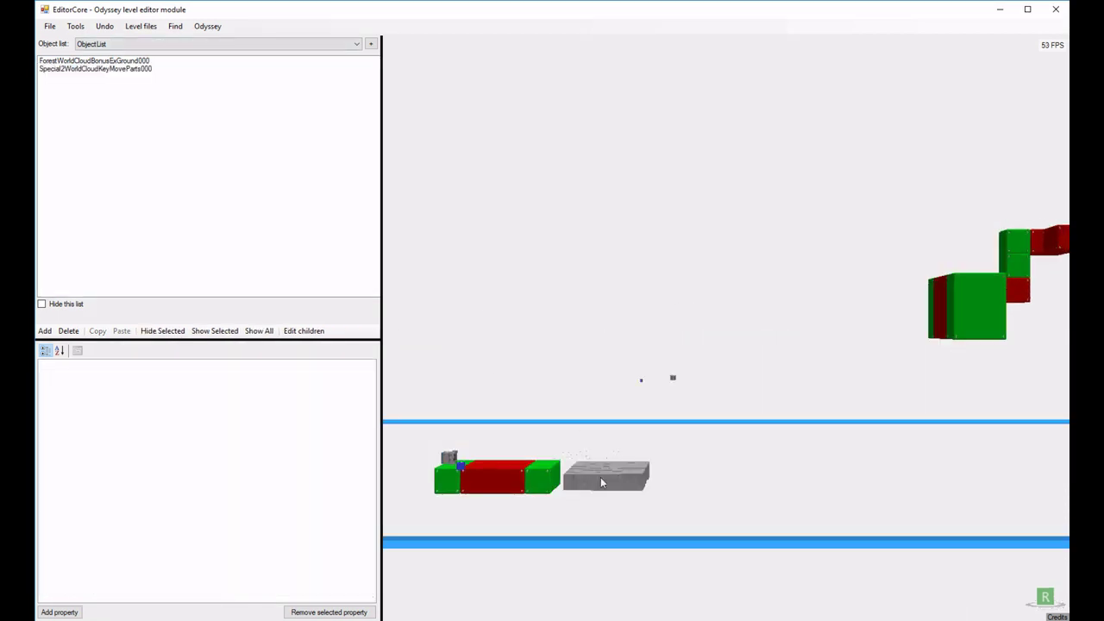
{"action": "left_click", "coordinate": [601, 482]}
{"action": "left_click", "coordinate": [50, 444]}
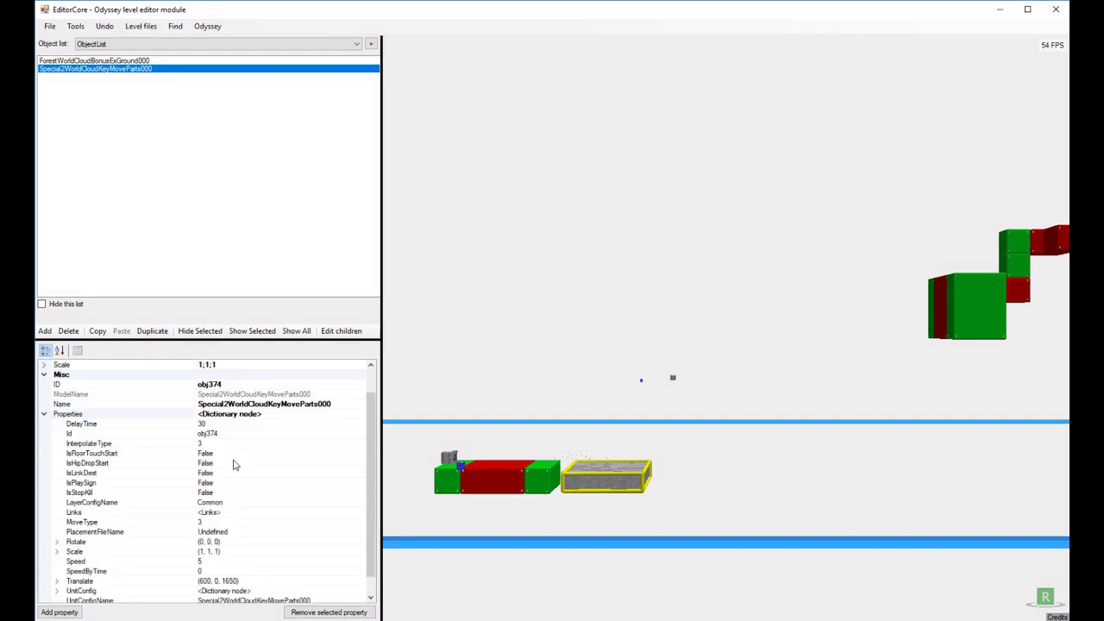
{"action": "left_click", "coordinate": [211, 444]}
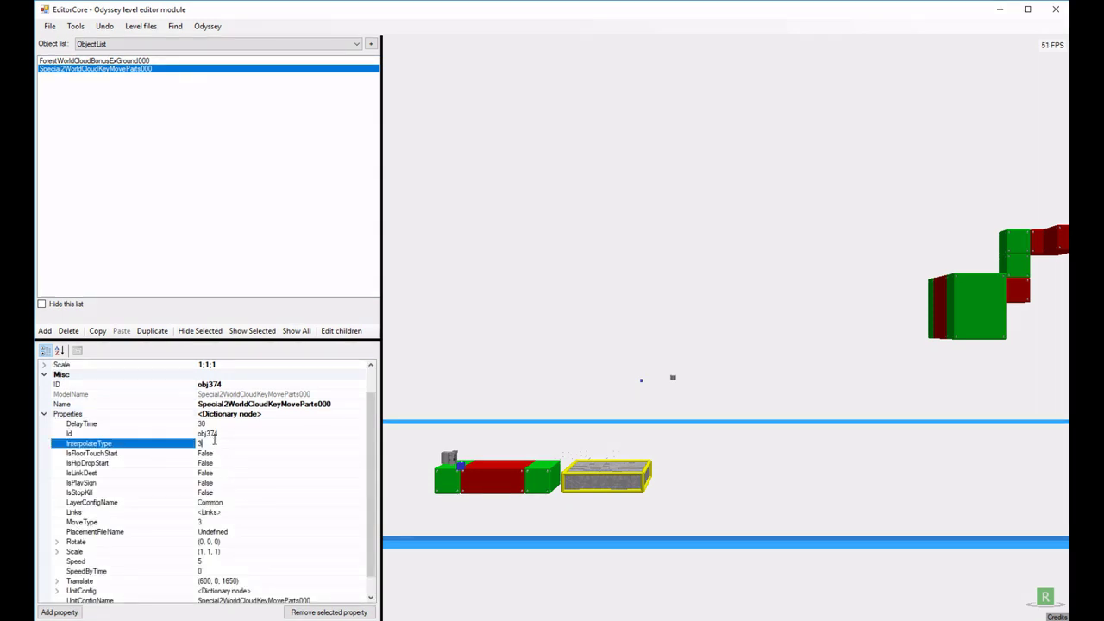
{"action": "left_click_drag", "start_coordinate": [201, 443], "coordinate": [191, 445]}
{"action": "type", "text": "0"}
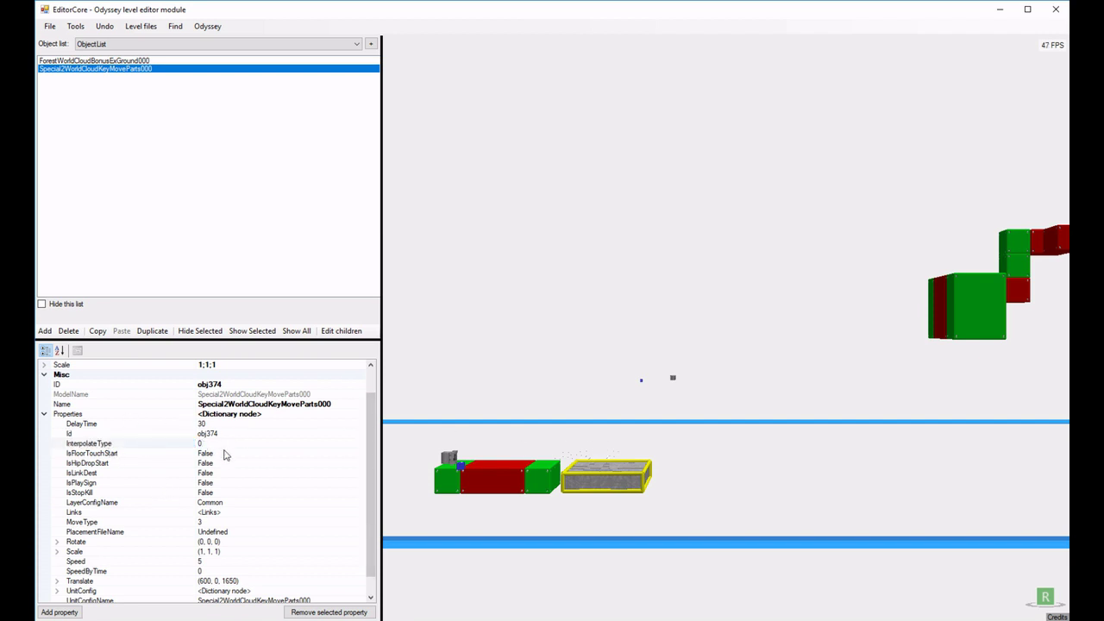
- Set the moving platform's WaitTime to 60 and its IsFloorTouchStart property to True
{"action": "scroll", "coordinate": [202, 519], "scroll_direction": "down", "scroll_amount": 1}
{"action": "left_click", "coordinate": [217, 590]}
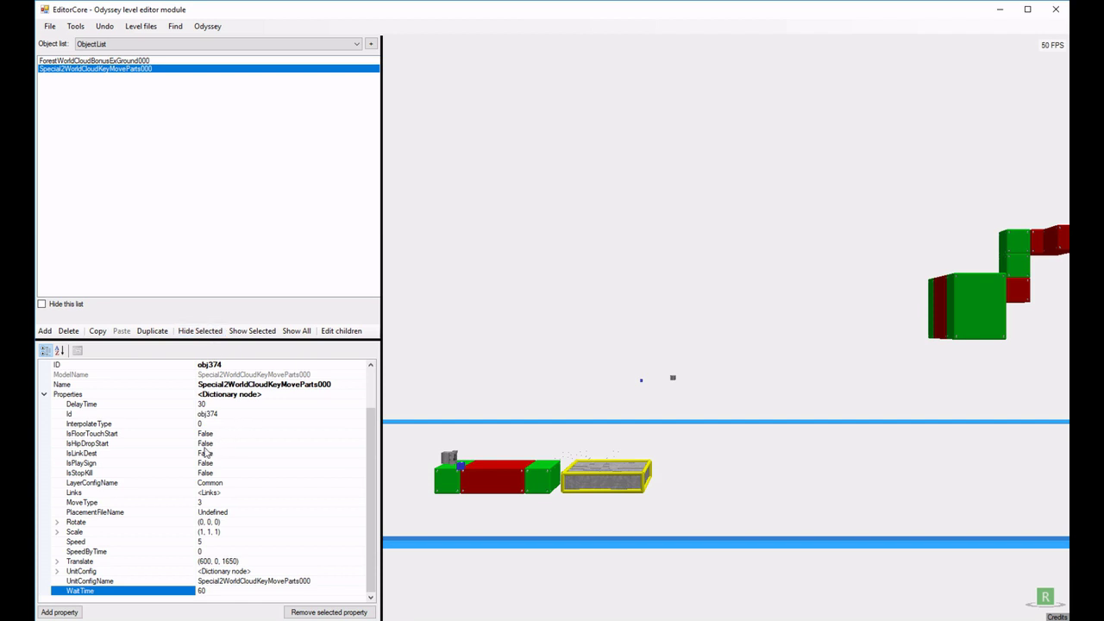
{"action": "left_click", "coordinate": [209, 436]}
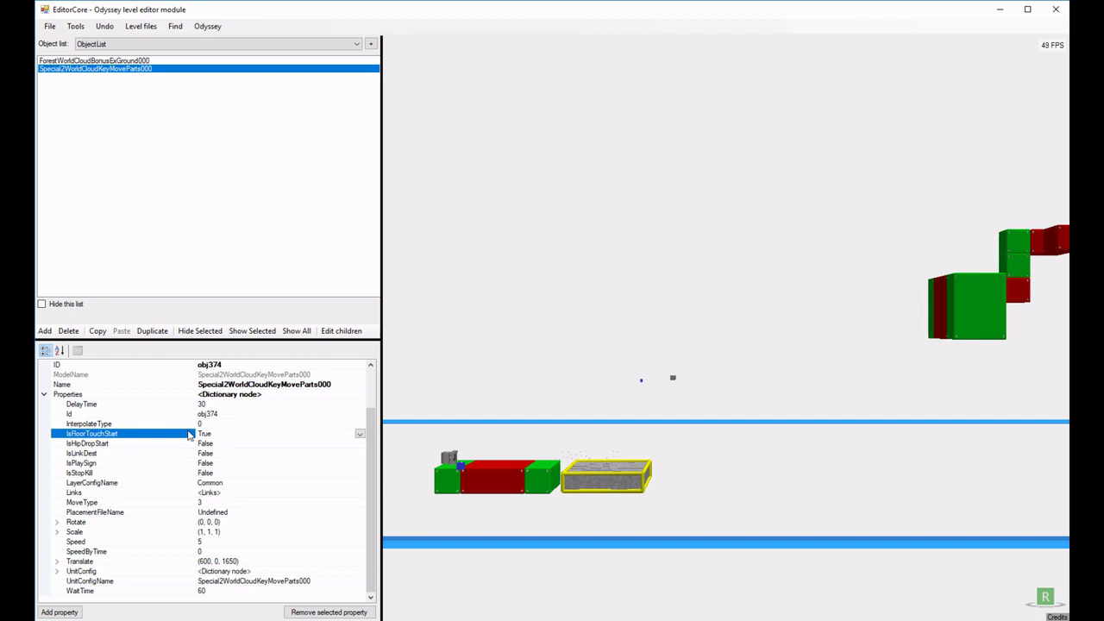
- Set the moving platform's MoveType to 1 and its DelayTime to 120
{"action": "left_click", "coordinate": [228, 501]}
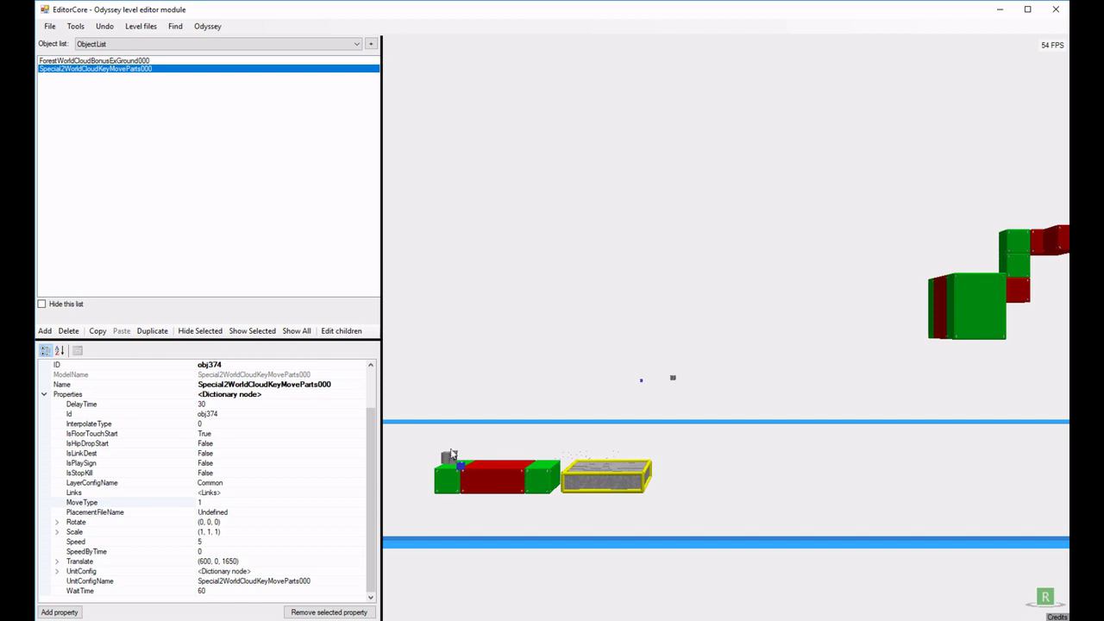
{"action": "left_click", "coordinate": [220, 403]}
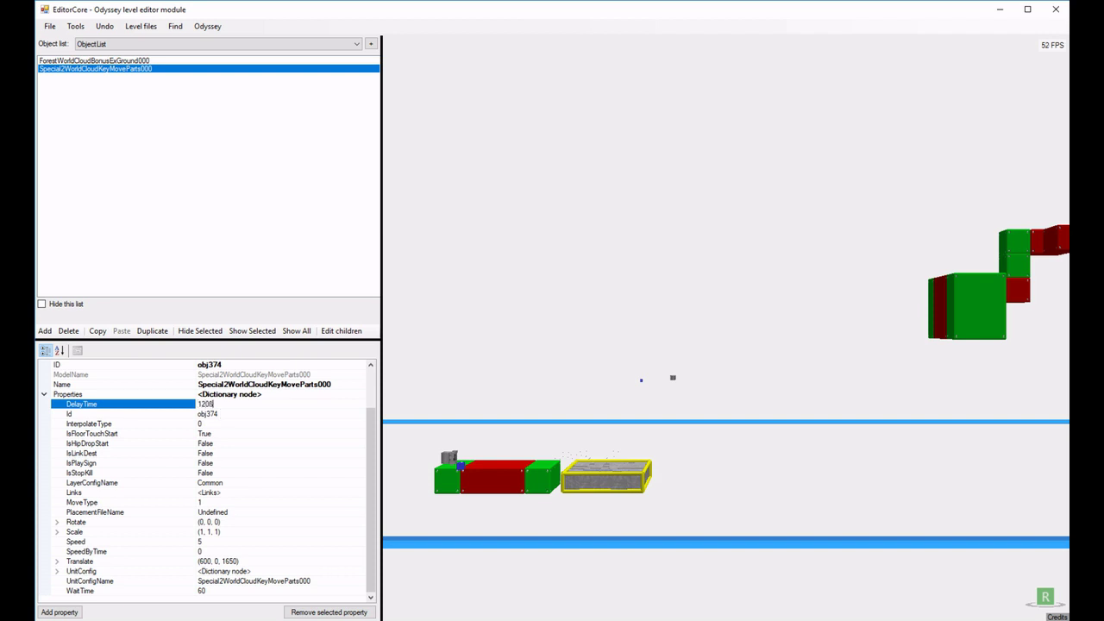
{"action": "key", "text": "BackSpace"}
{"action": "left_click", "coordinate": [692, 467]}
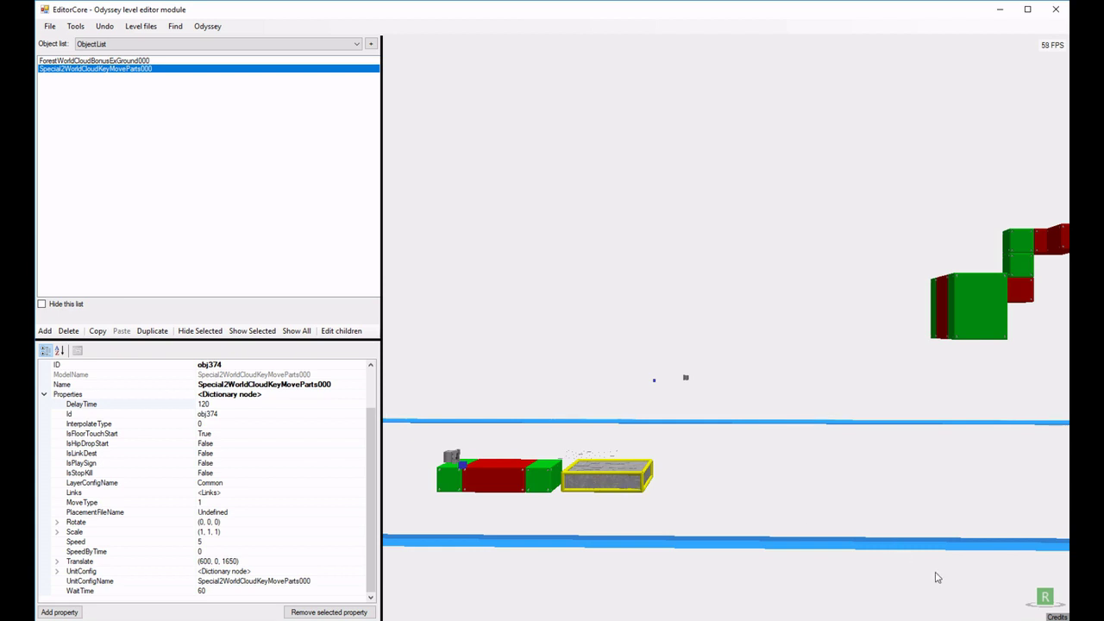
- Add a MoveKey to the moving platform and move it to about 4800;850;1650, toward the green and red blocks
{"action": "right_click", "coordinate": [613, 489]}
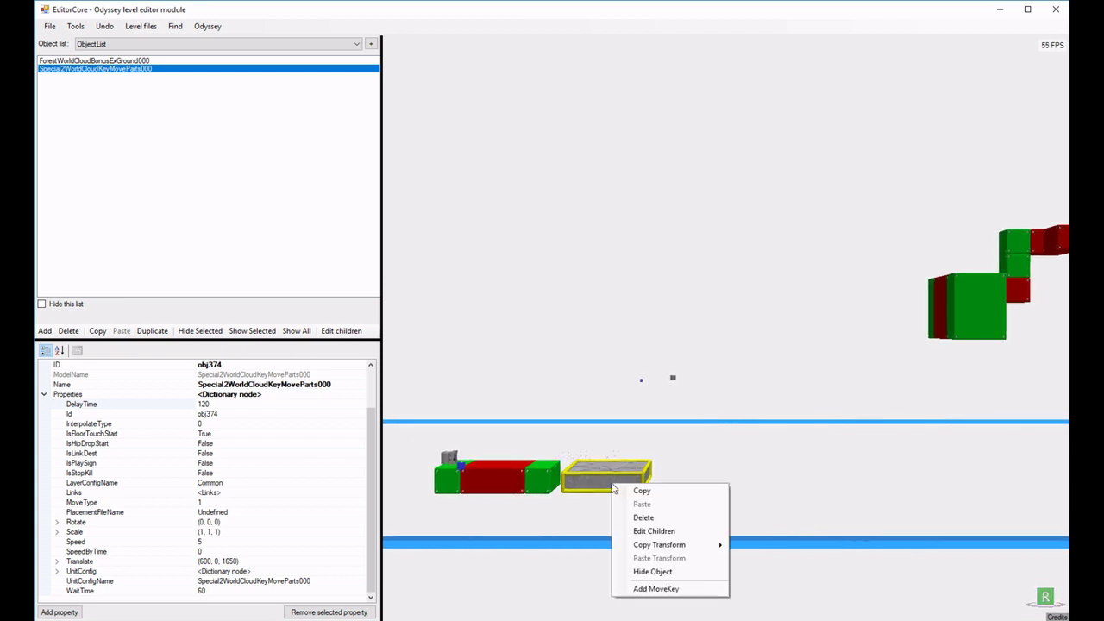
{"action": "left_click", "coordinate": [656, 588]}
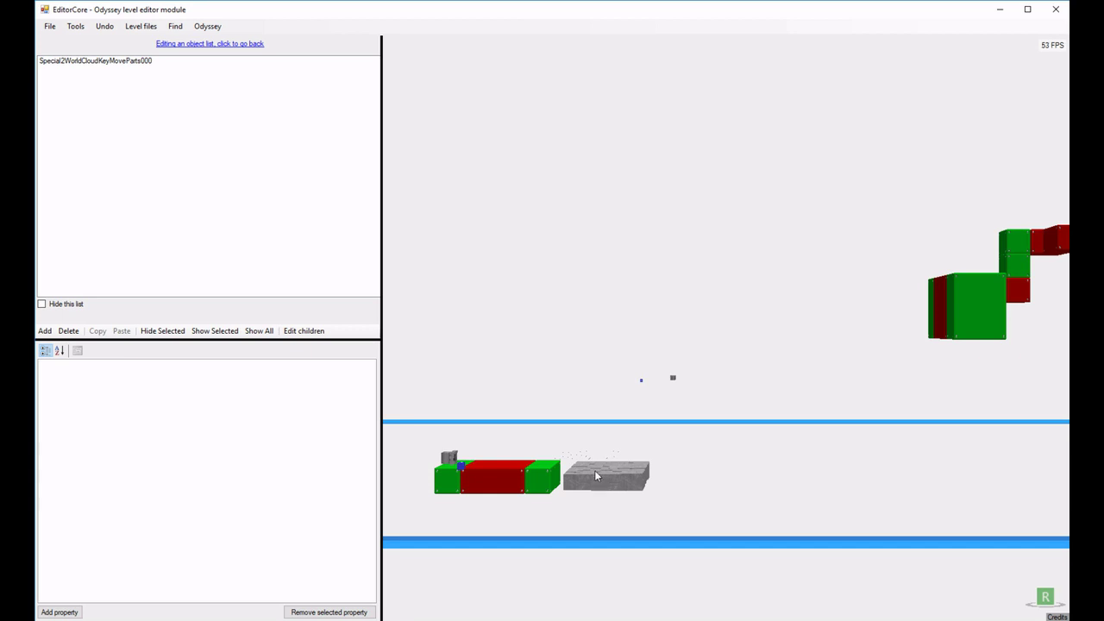
{"action": "left_click", "coordinate": [133, 62]}
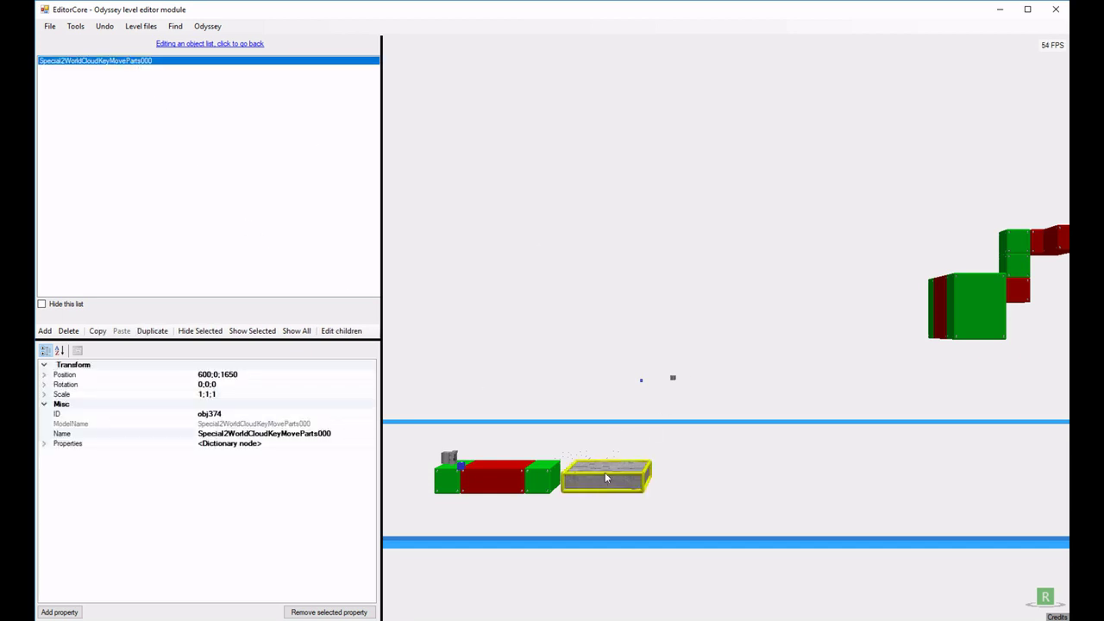
{"action": "left_click_drag", "start_coordinate": [604, 477], "coordinate": [868, 422]}
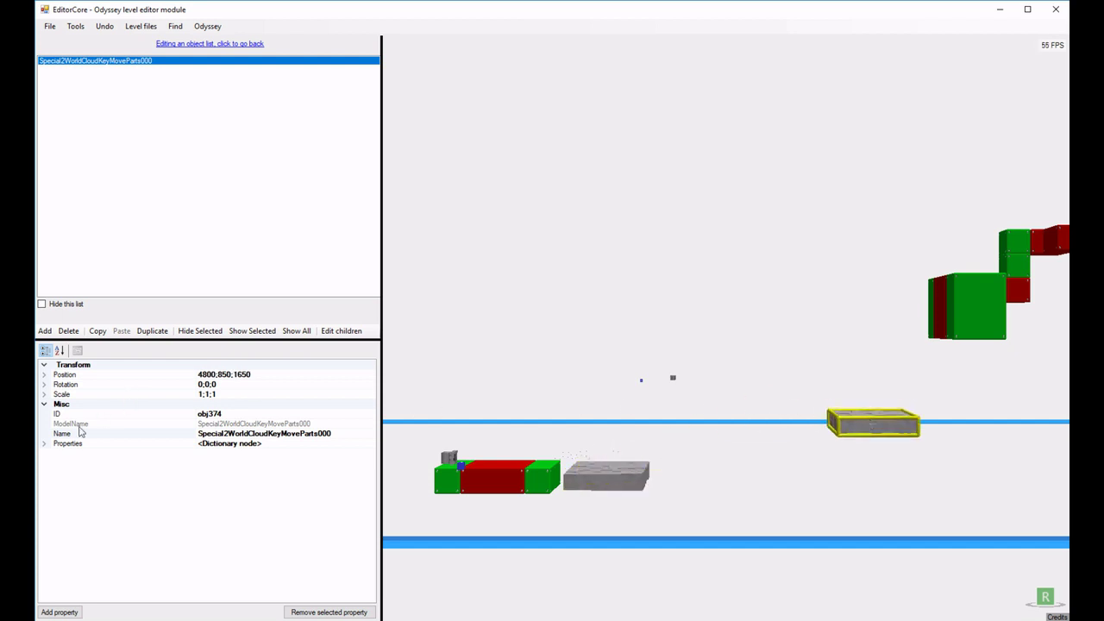
- Set the first MoveKey's InterpolateType to 1
{"action": "left_click", "coordinate": [44, 445]}
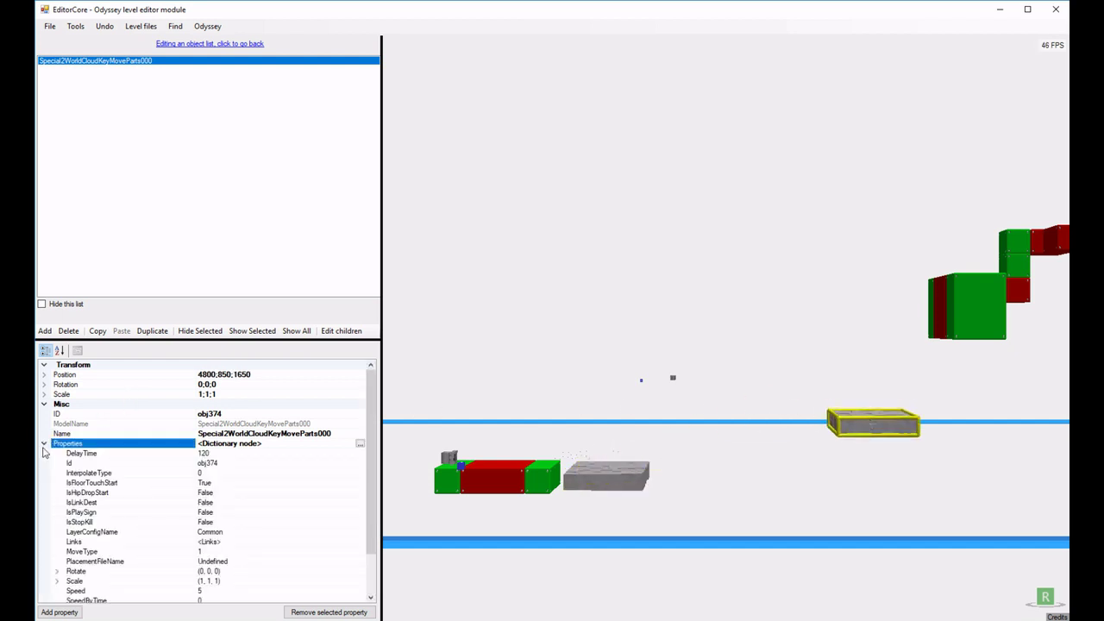
{"action": "left_click", "coordinate": [208, 551]}
{"action": "scroll", "coordinate": [203, 496], "scroll_direction": "down", "scroll_amount": 1}
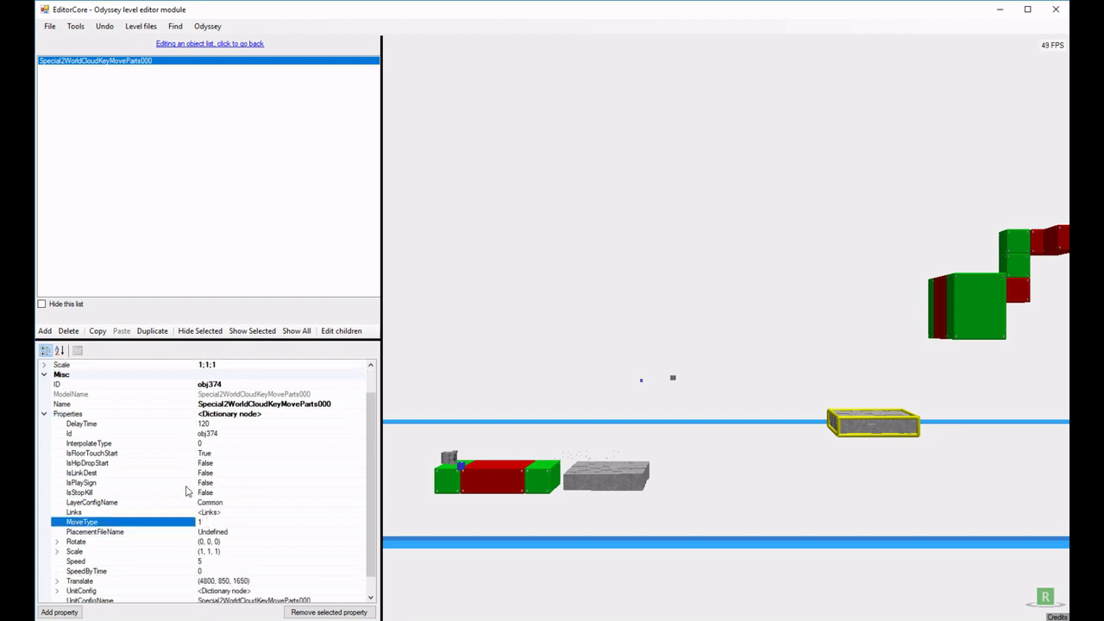
{"action": "left_click", "coordinate": [207, 444]}
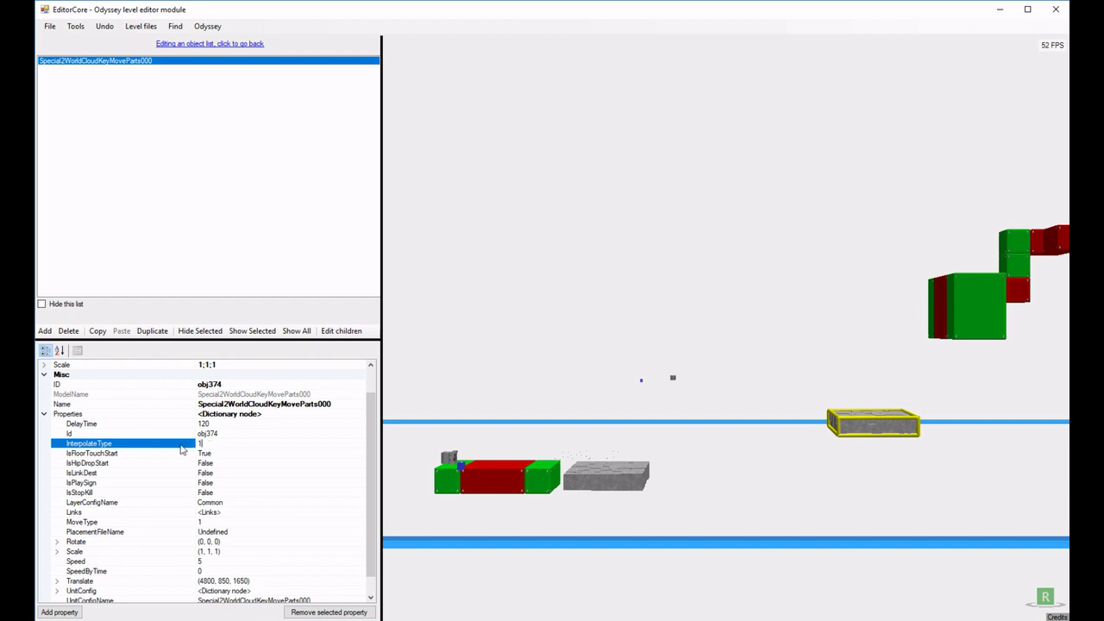
{"action": "left_click", "coordinate": [161, 451]}
{"action": "left_click", "coordinate": [163, 446]}
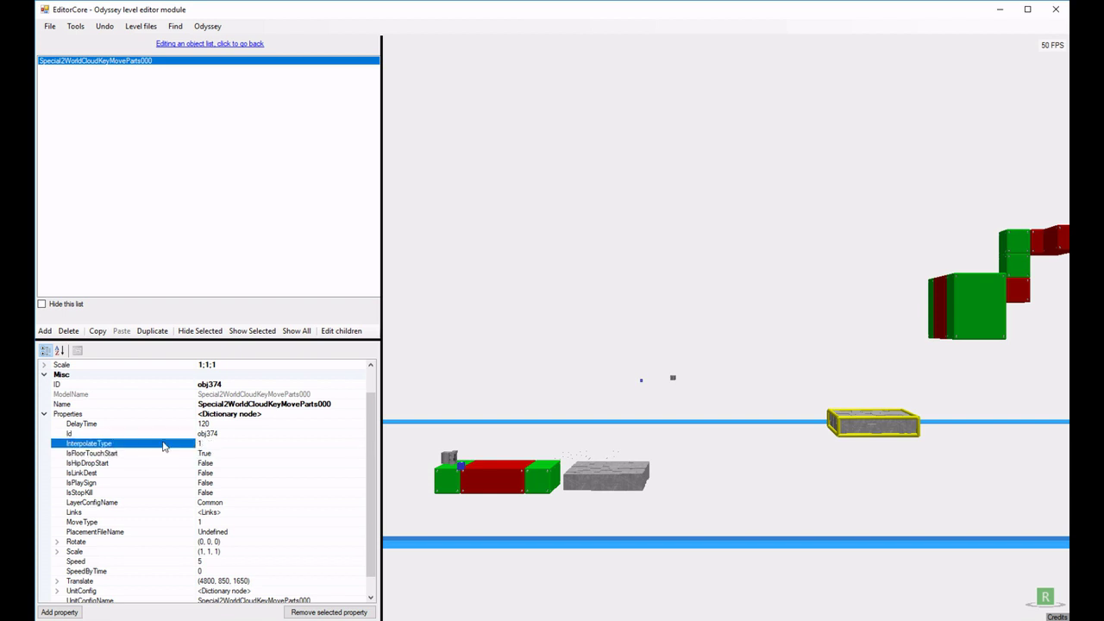
- Add a second MoveKey from the first one and move it up and back to about 1750;2250;1650
{"action": "right_click", "coordinate": [875, 426]}
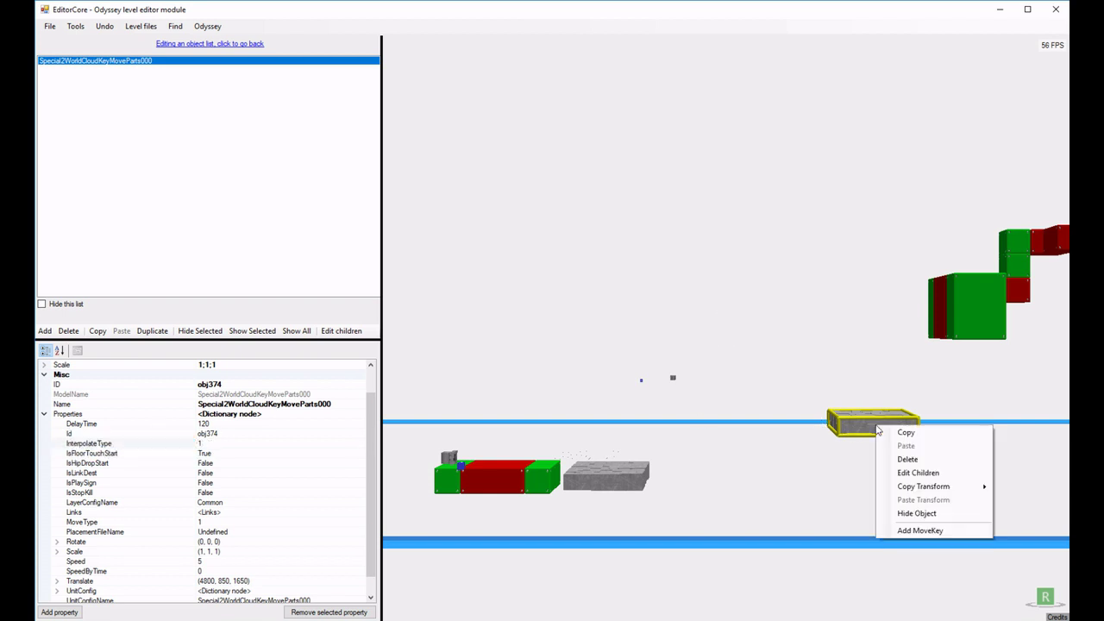
{"action": "left_click", "coordinate": [926, 531]}
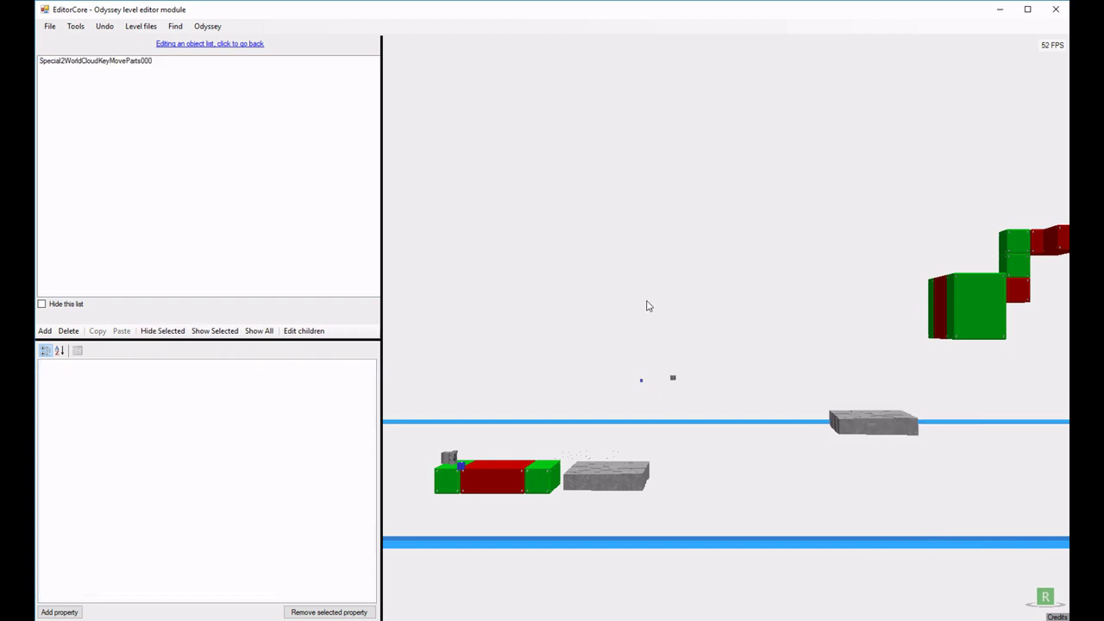
{"action": "left_click", "coordinate": [168, 61]}
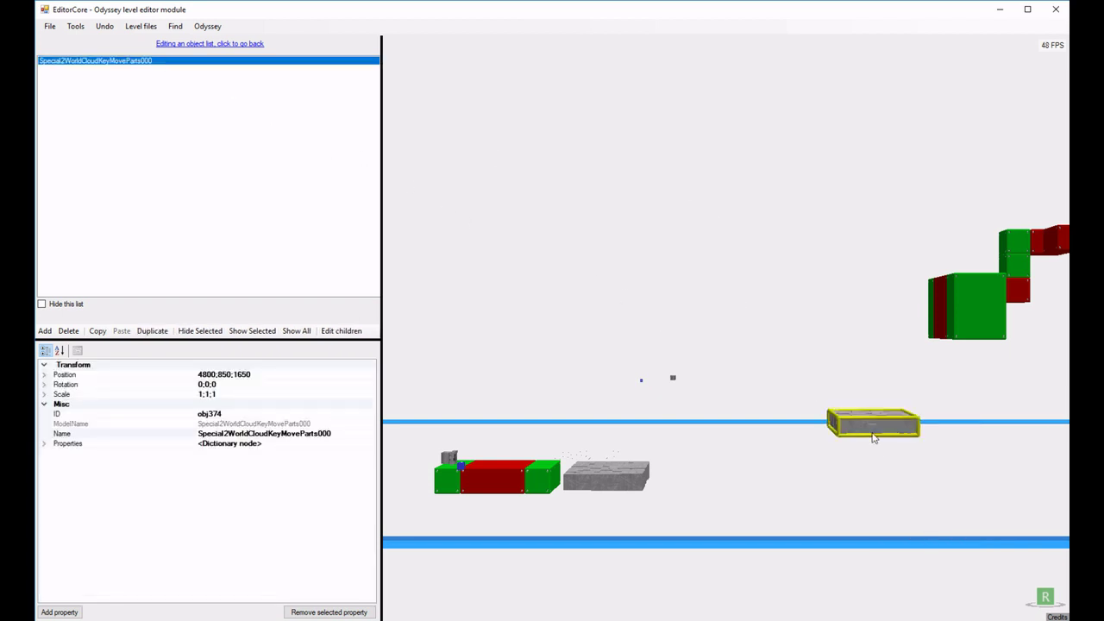
{"action": "left_click_drag", "start_coordinate": [869, 431], "coordinate": [677, 343]}
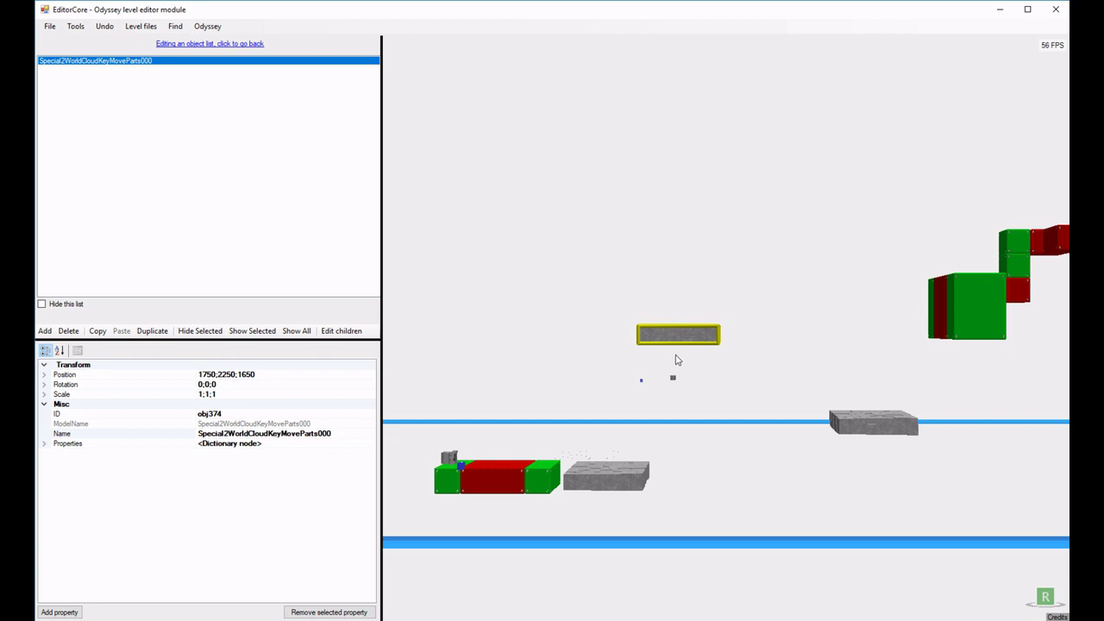
- Set the second MoveKey's rotation to 0;0;-45 and its InterpolateType to 2
{"action": "right_click_drag", "start_coordinate": [678, 361], "coordinate": [700, 344]}
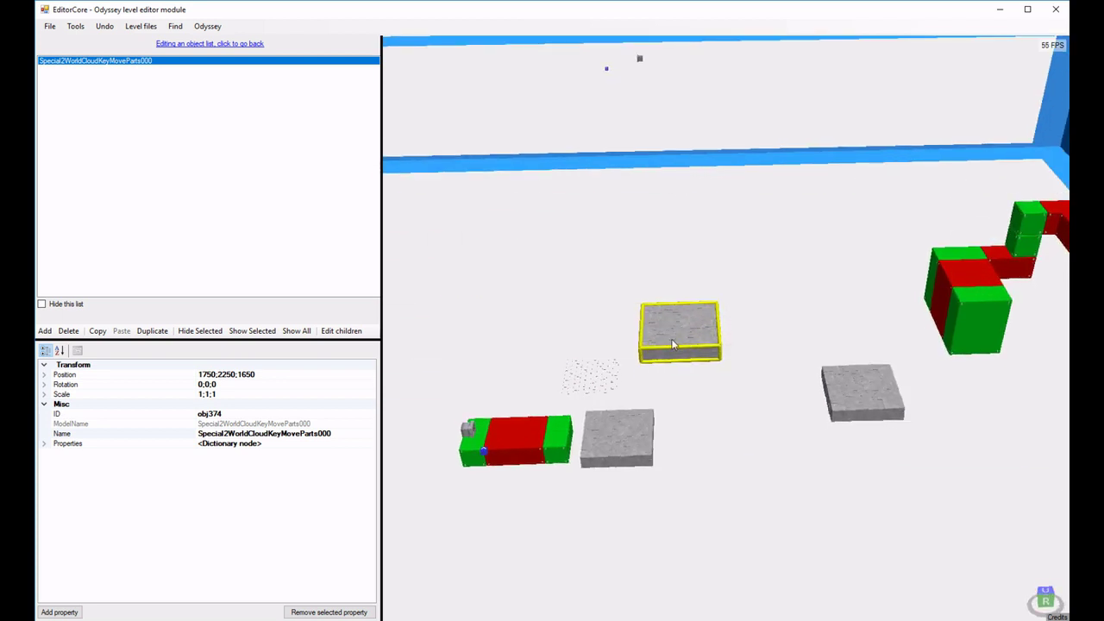
{"action": "left_click", "coordinate": [43, 444]}
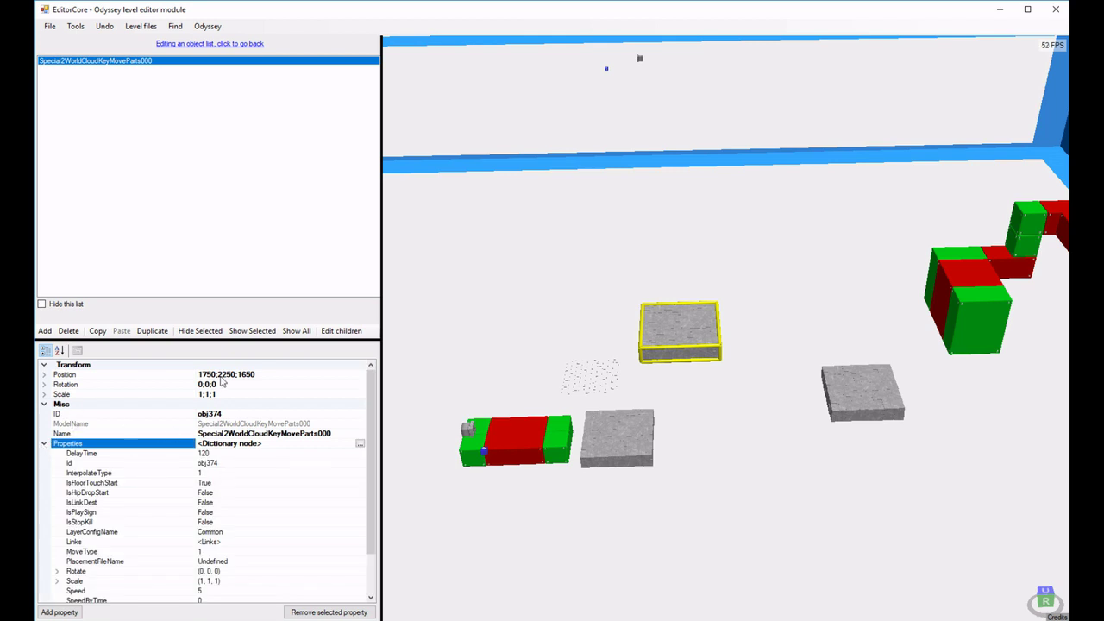
{"action": "left_click", "coordinate": [200, 385]}
{"action": "left_click", "coordinate": [639, 338]}
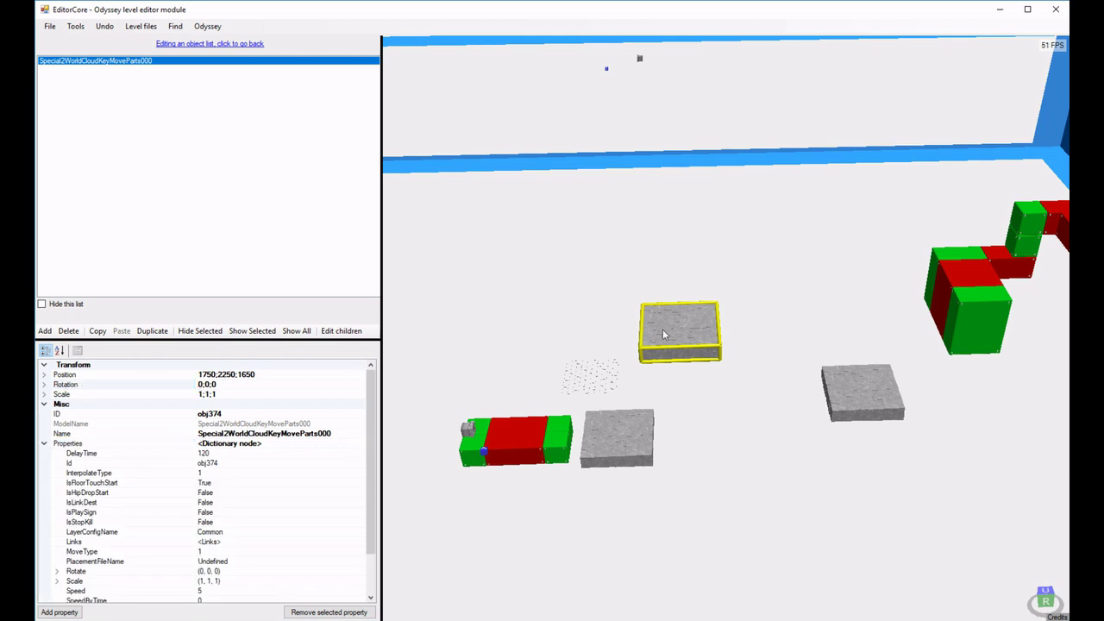
{"action": "left_click", "coordinate": [200, 384]}
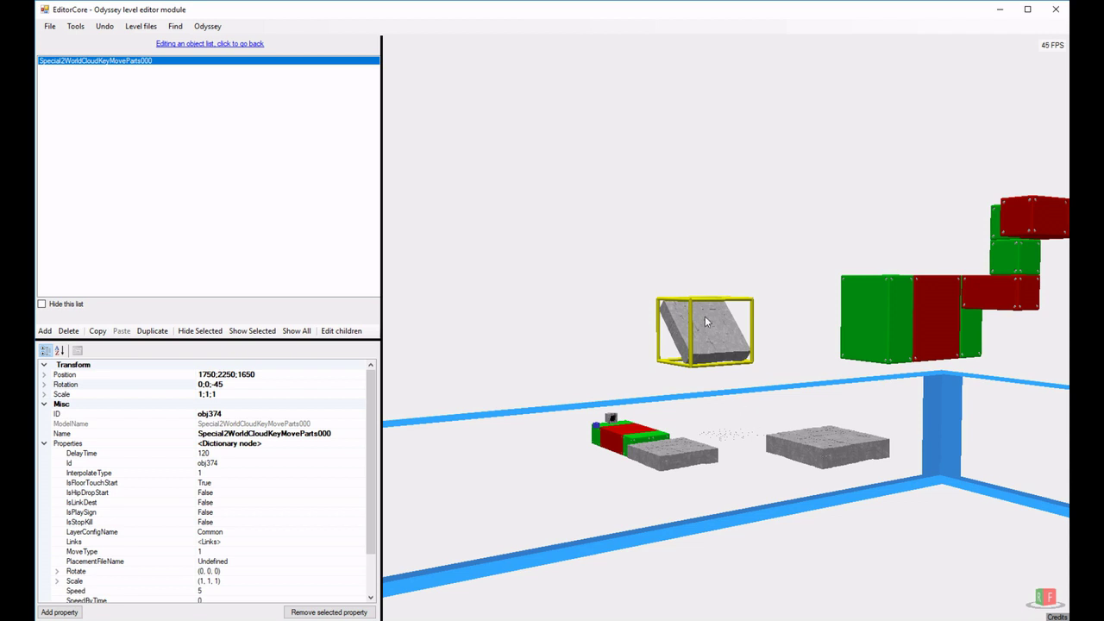
{"action": "right_click_drag", "start_coordinate": [658, 370], "coordinate": [729, 366]}
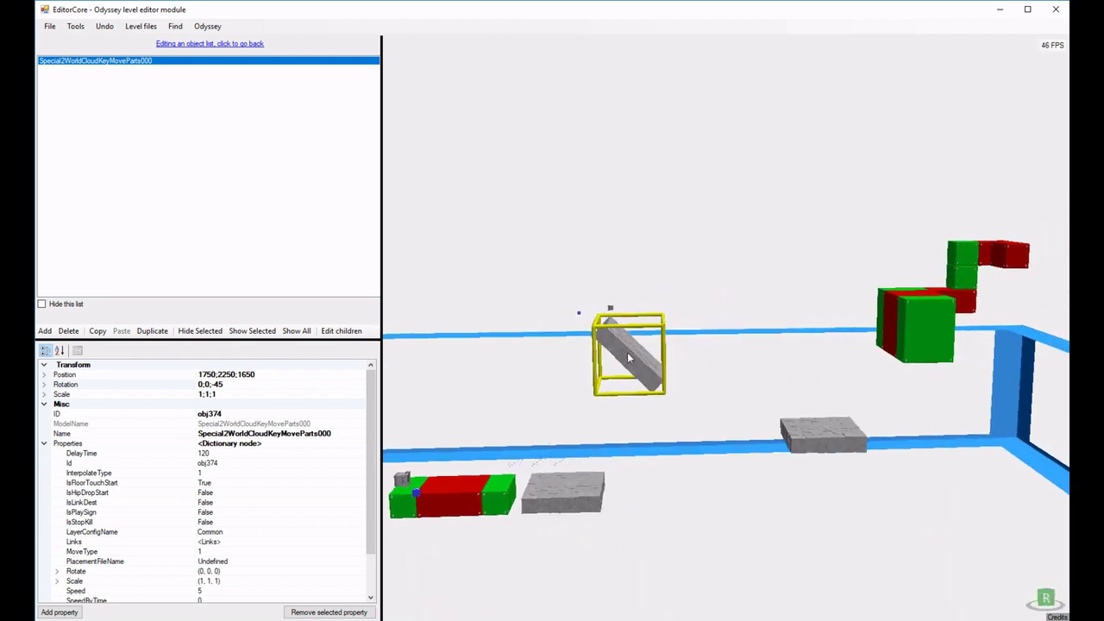
{"action": "right_click_drag", "start_coordinate": [1045, 596], "coordinate": [261, 416]}
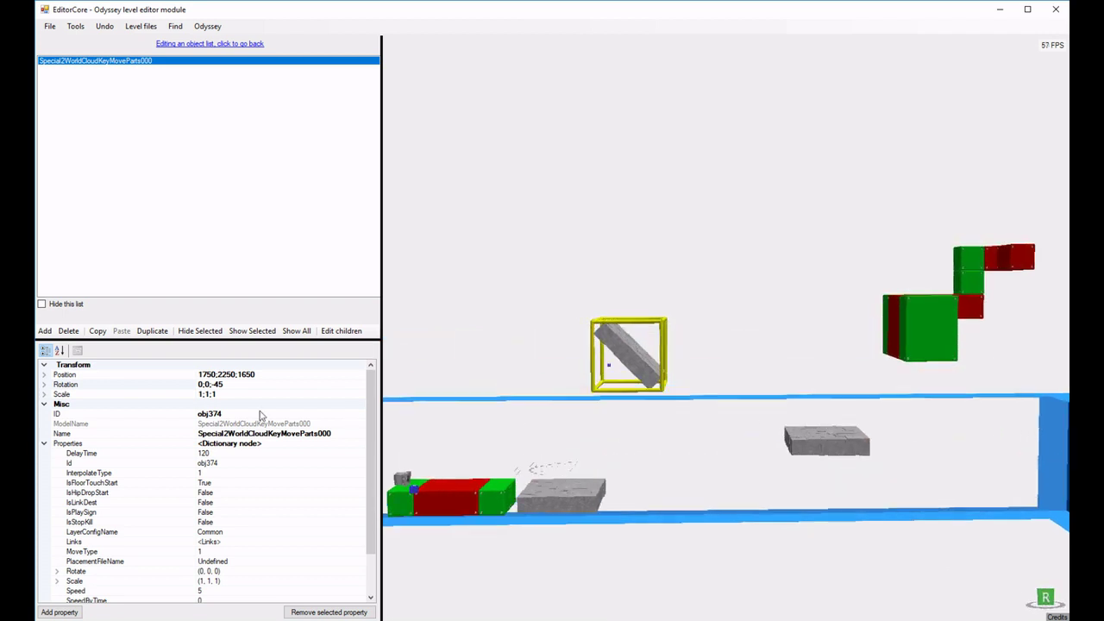
{"action": "left_click", "coordinate": [214, 473]}
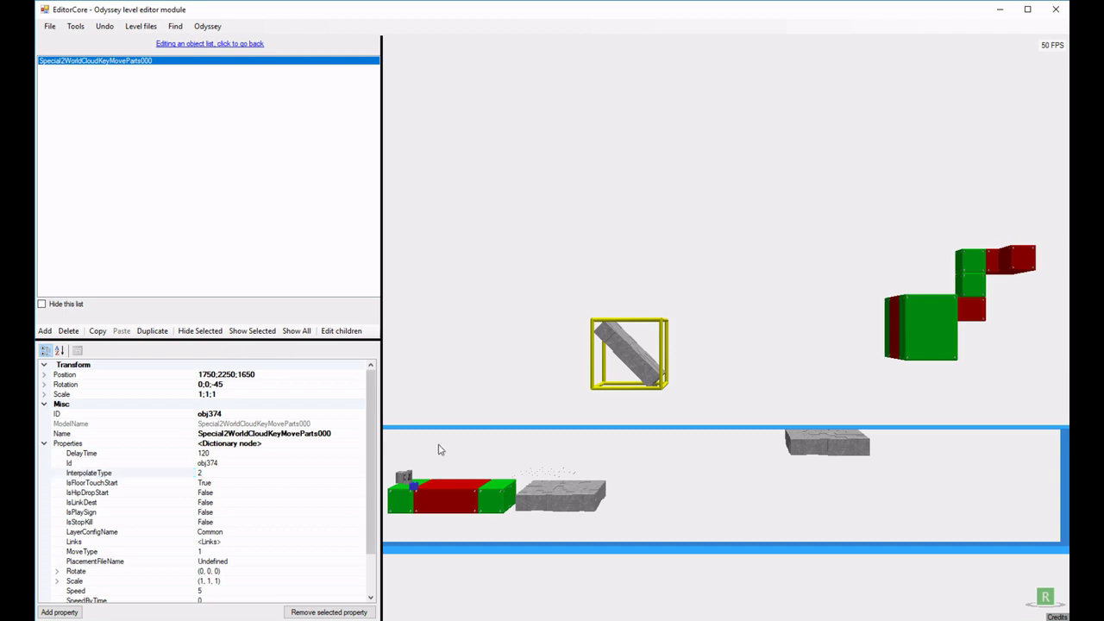
- Add a third MoveKey from the second one and move it toward the large green and red block, to about 5000;2750;1650
{"action": "right_click", "coordinate": [630, 352]}
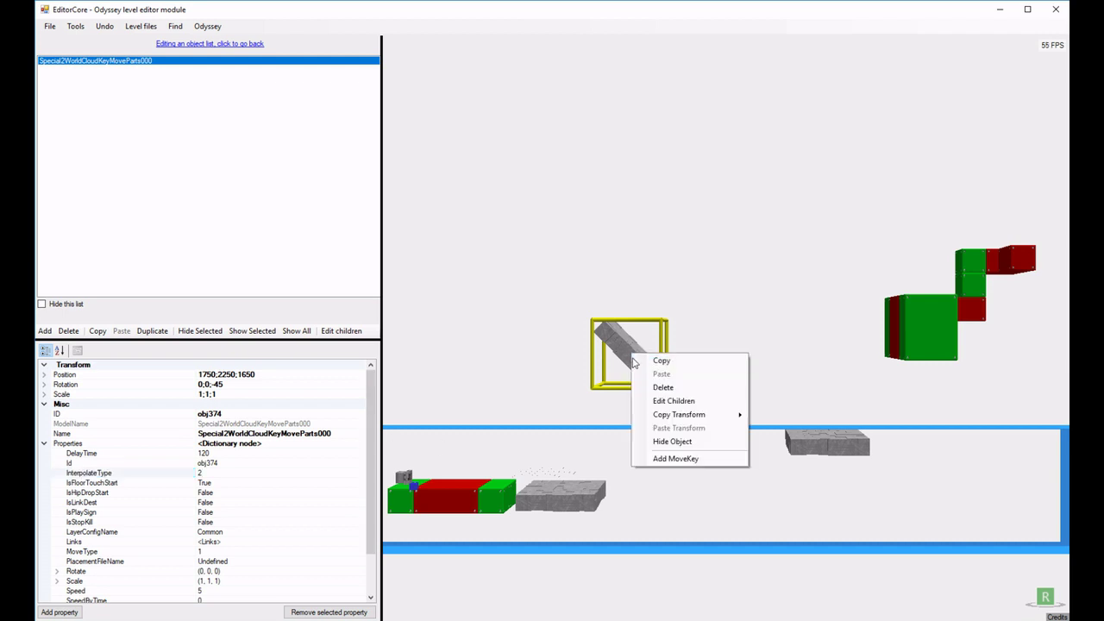
{"action": "left_click", "coordinate": [681, 458]}
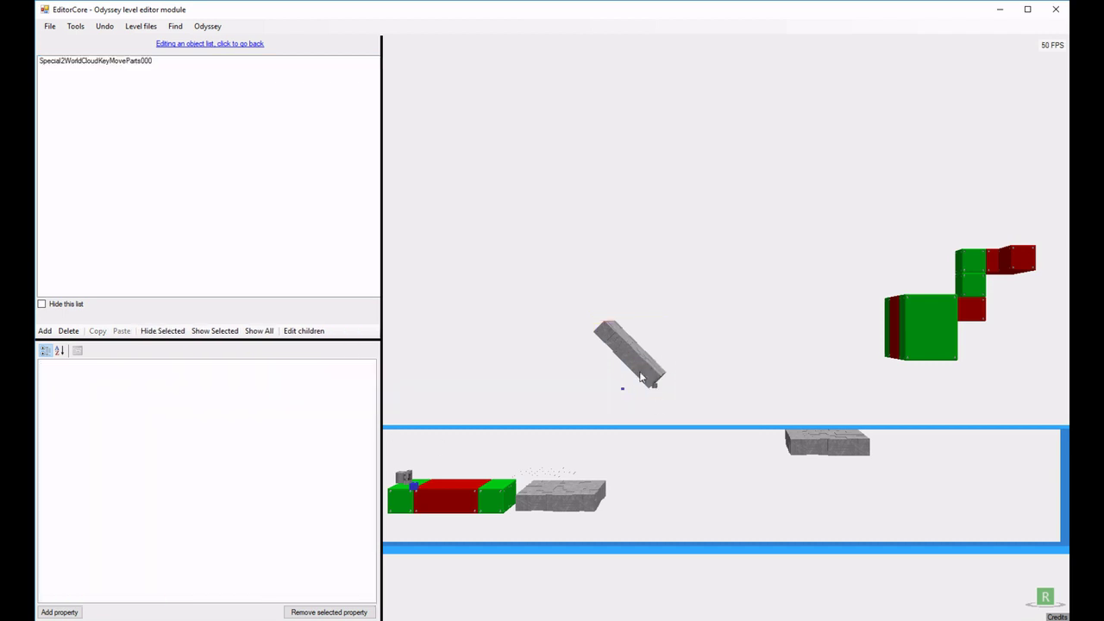
{"action": "left_click", "coordinate": [157, 61]}
{"action": "left_click", "coordinate": [680, 356]}
{"action": "left_click", "coordinate": [97, 62]}
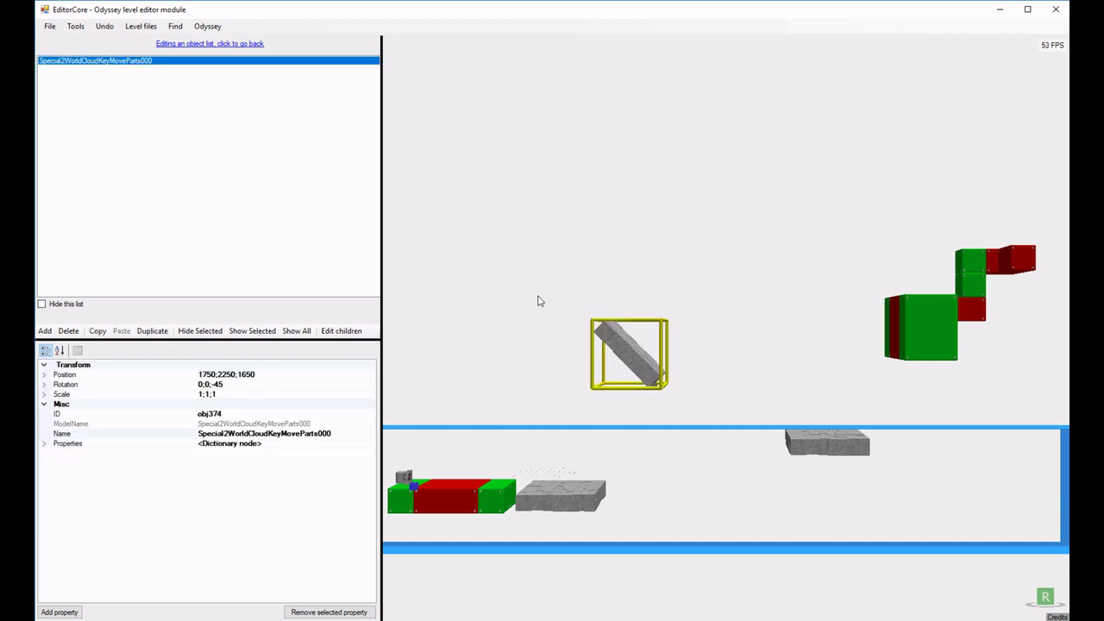
{"action": "left_click_drag", "start_coordinate": [630, 323], "coordinate": [811, 295]}
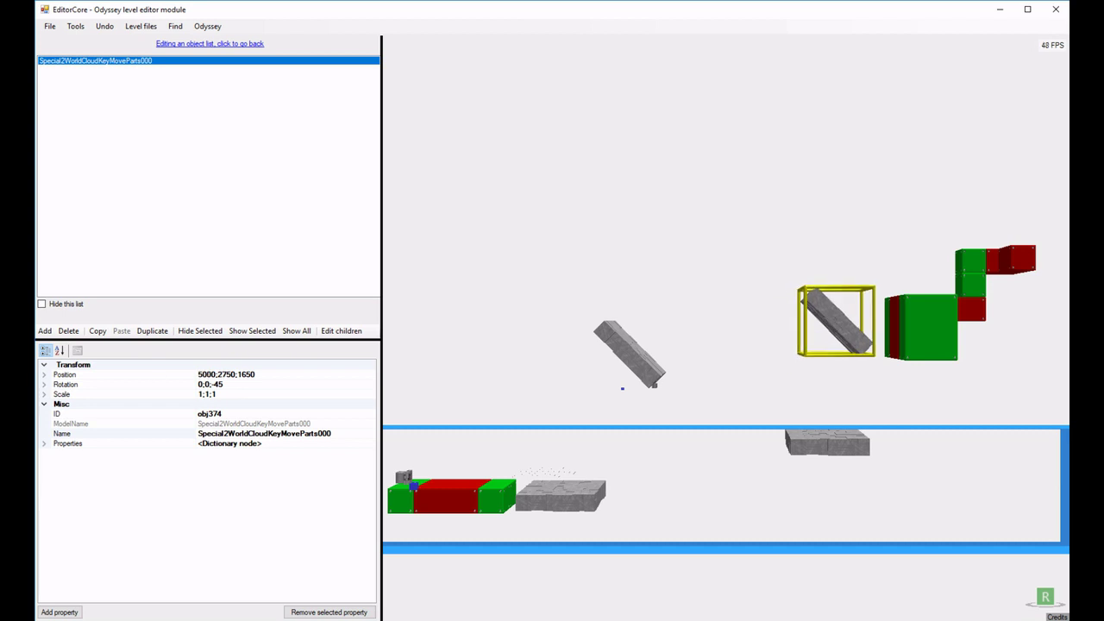
- Set the third MoveKey's rotation to 0;0;20
{"action": "left_click", "coordinate": [44, 444]}
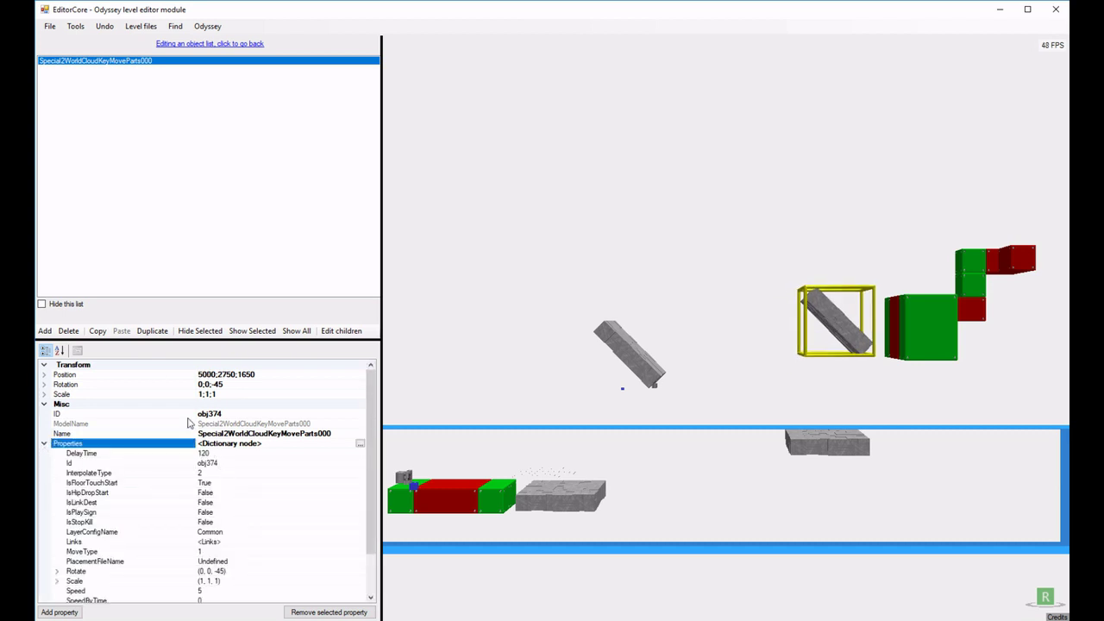
{"action": "left_click", "coordinate": [214, 385]}
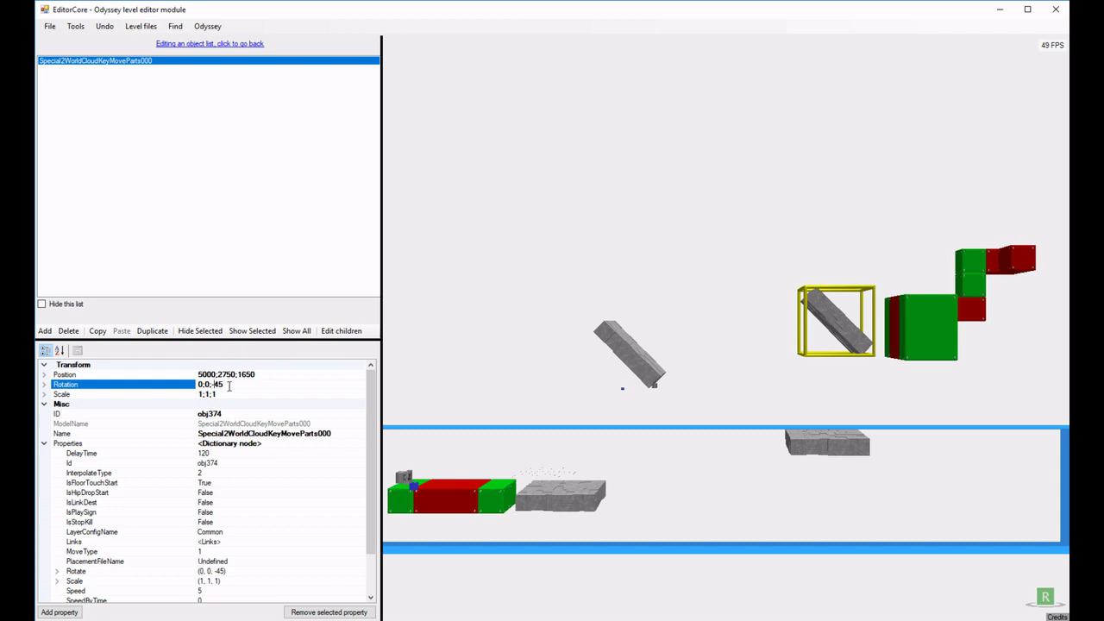
{"action": "key", "text": "shift+End"}
{"action": "type", "text": "20"}
{"action": "key", "text": "Return"}
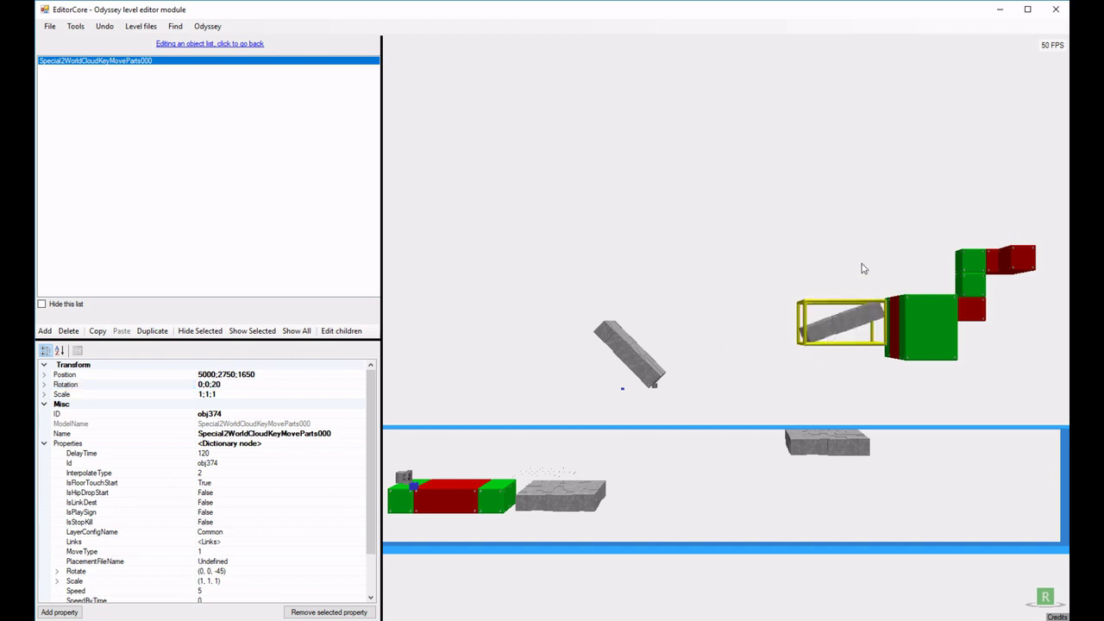
- Set the third MoveKey's InterpolateType to 3 and its Speed to 15
{"action": "right_click_drag", "start_coordinate": [863, 267], "coordinate": [844, 301]}
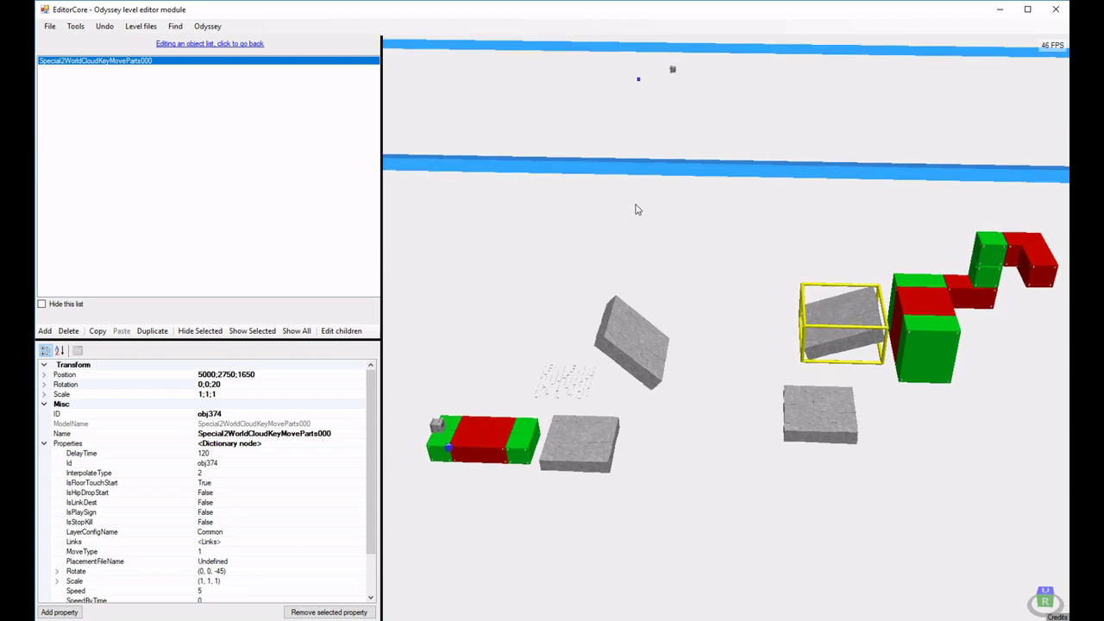
{"action": "left_click", "coordinate": [220, 473]}
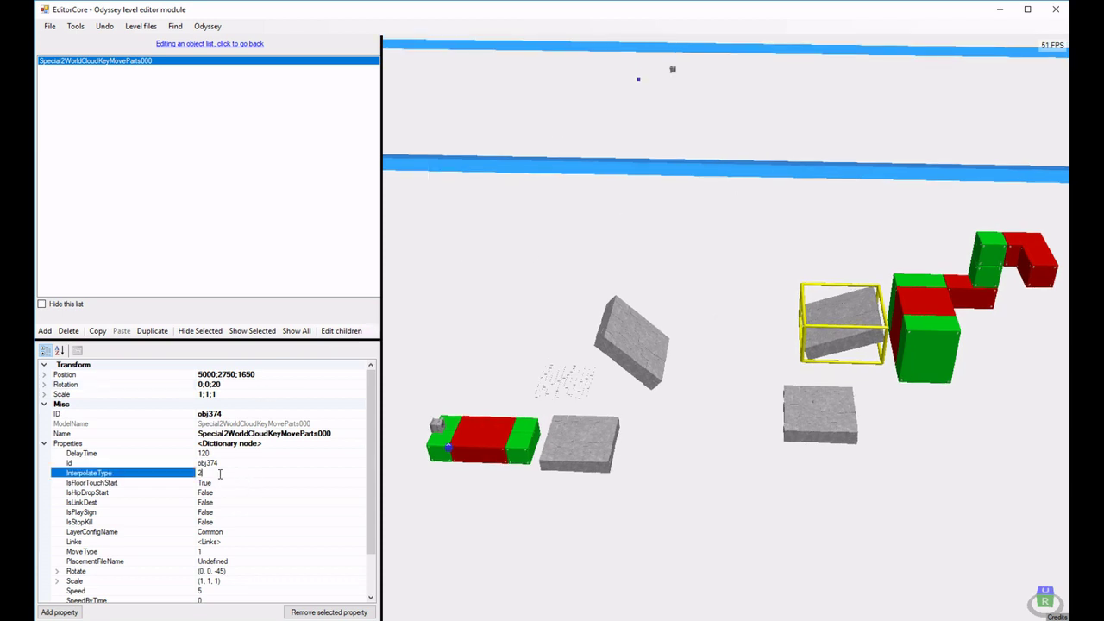
{"action": "key", "text": "BackSpace"}
{"action": "type", "text": "3"}
{"action": "right_click_drag", "start_coordinate": [799, 404], "coordinate": [798, 367]}
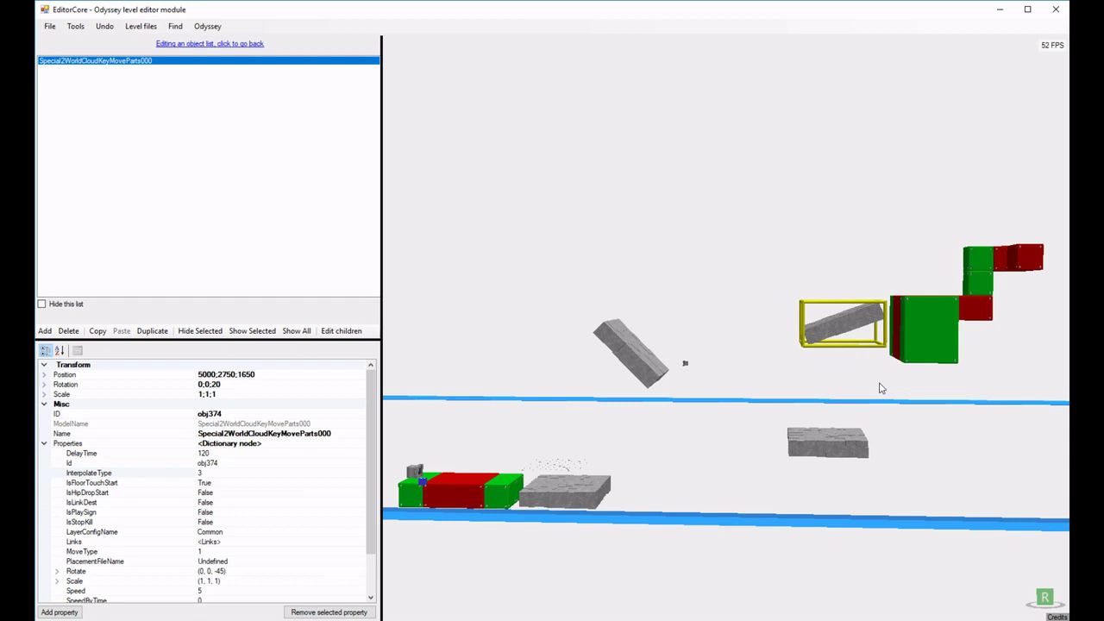
{"action": "left_click", "coordinate": [224, 591]}
{"action": "left_click", "coordinate": [215, 591]}
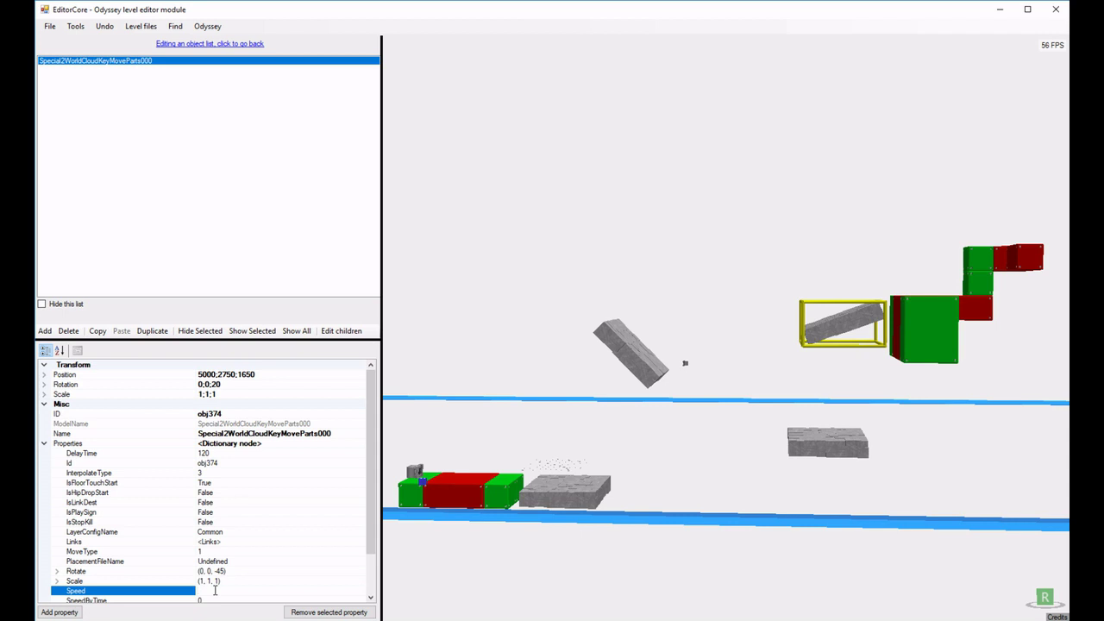
{"action": "type", "text": "15"}
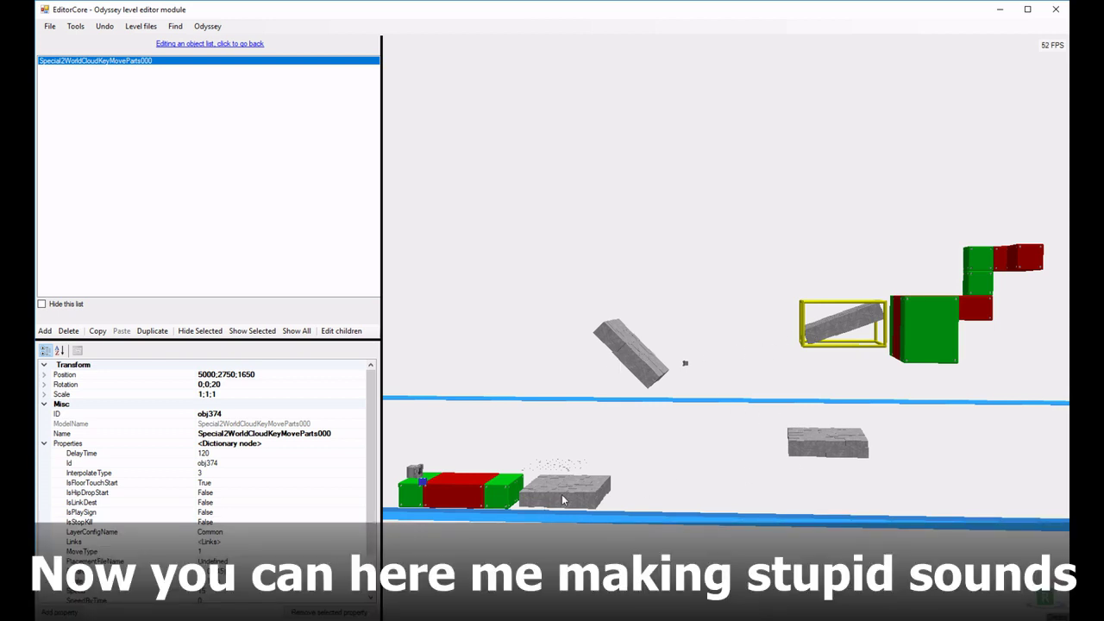
- Leave the nested MoveKey lists and return to the level's main ObjectList
{"action": "middle_click_drag", "start_coordinate": [503, 363], "coordinate": [658, 341]}
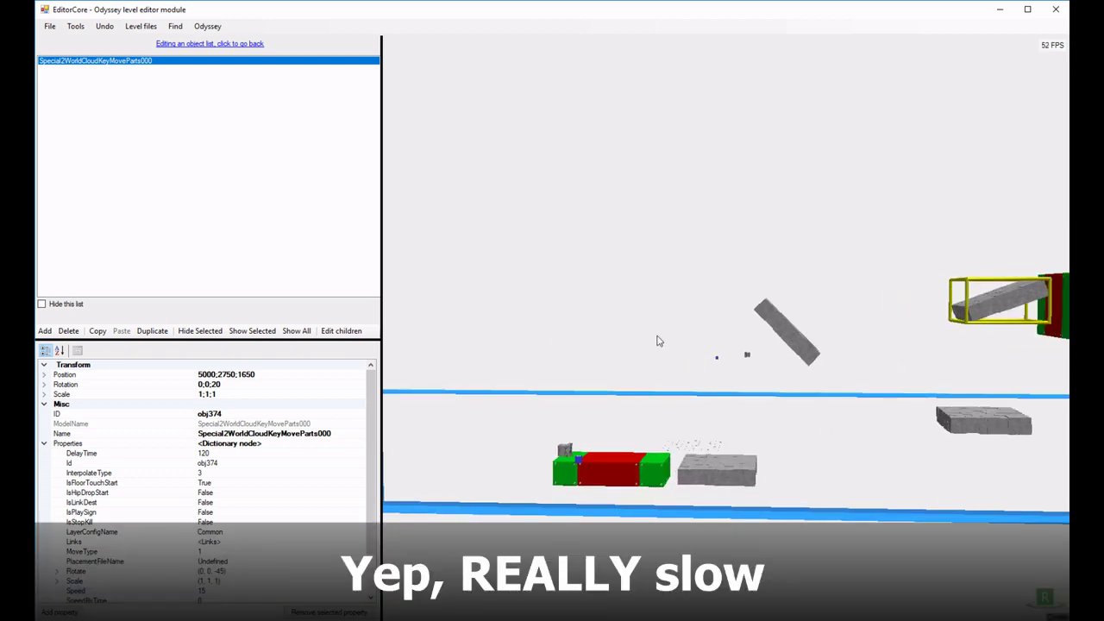
{"action": "mouse_move", "coordinate": [619, 315]}
{"action": "right_mouse_down"}
{"action": "mouse_move", "coordinate": [626, 350]}
{"action": "mouse_move", "coordinate": [622, 335]}
{"action": "right_mouse_up"}
{"action": "middle_click_drag", "start_coordinate": [679, 348], "coordinate": [594, 370]}
{"action": "right_click_drag", "start_coordinate": [595, 370], "coordinate": [794, 425]}
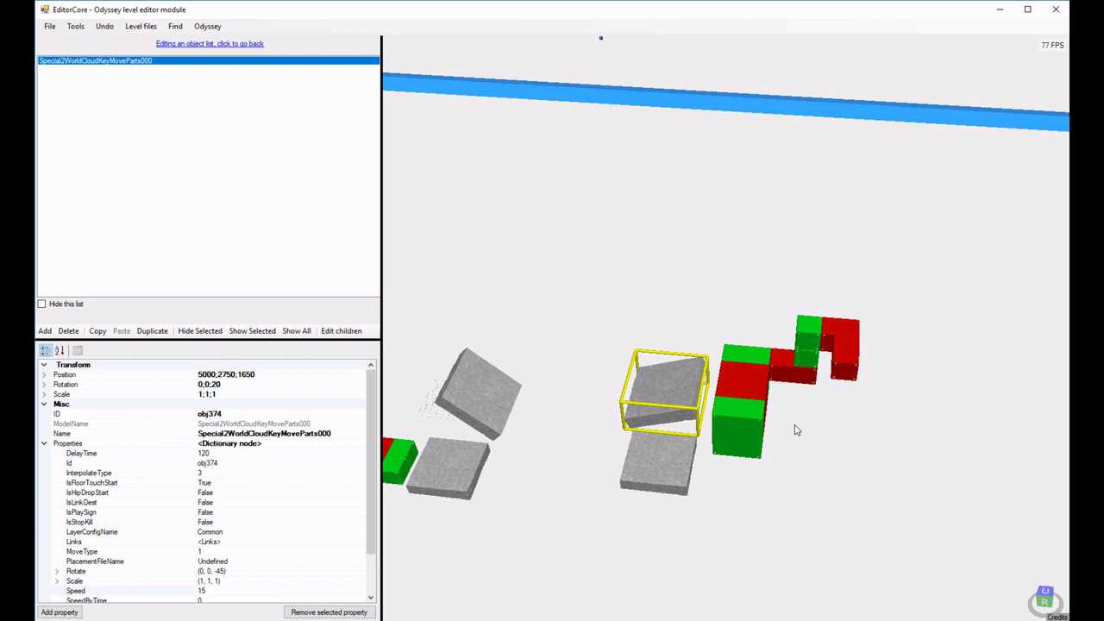
{"action": "left_click", "coordinate": [221, 44]}
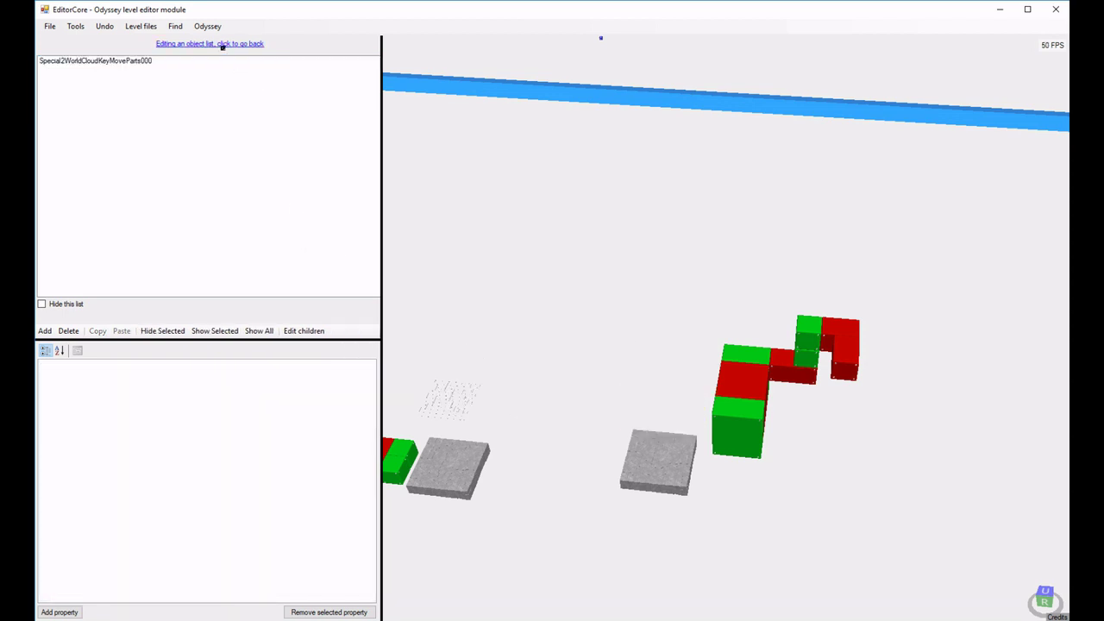
{"action": "left_click", "coordinate": [222, 44]}
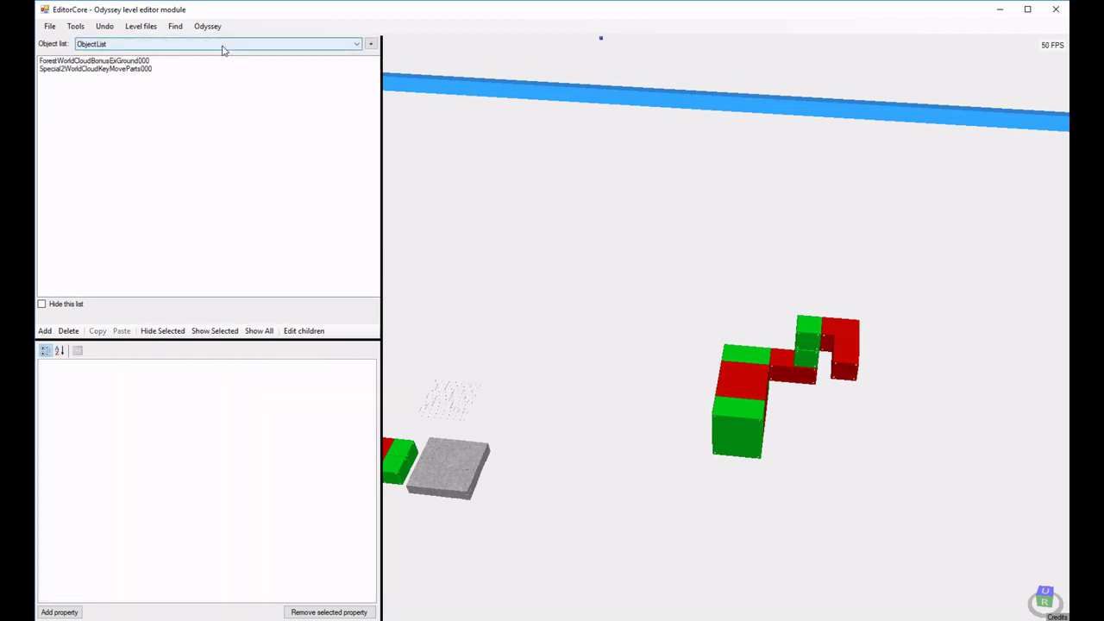
- Add a LavaWorldClockExRotateParts000 object with the RotateMapParts parameter config to the ObjectList
{"action": "left_click", "coordinate": [44, 331]}
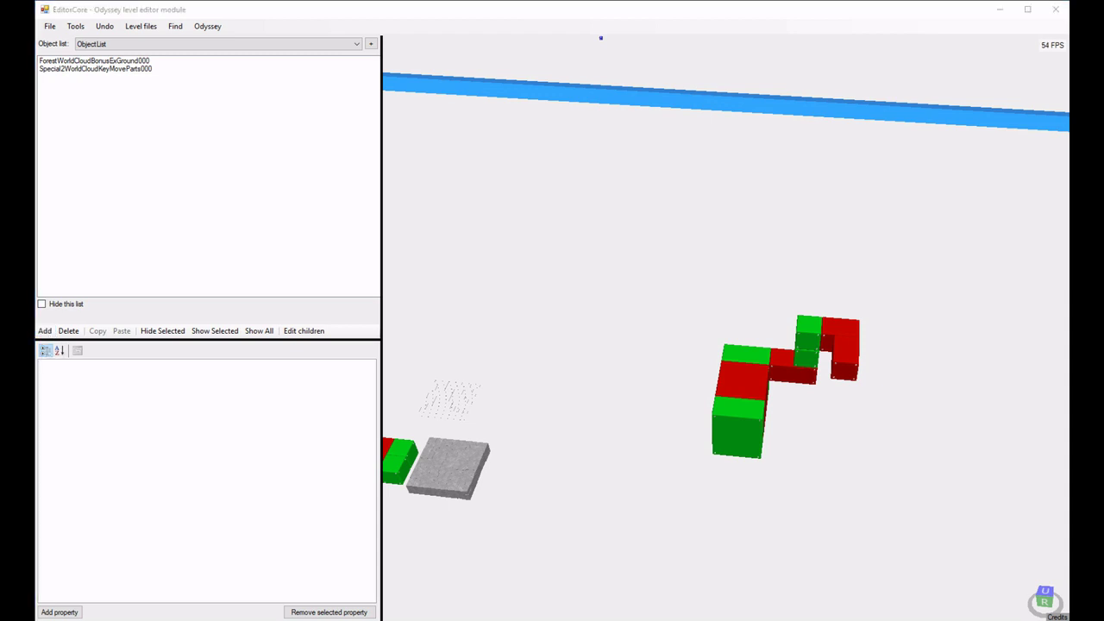
{"action": "left_click_drag", "start_coordinate": [638, 192], "coordinate": [645, 143]}
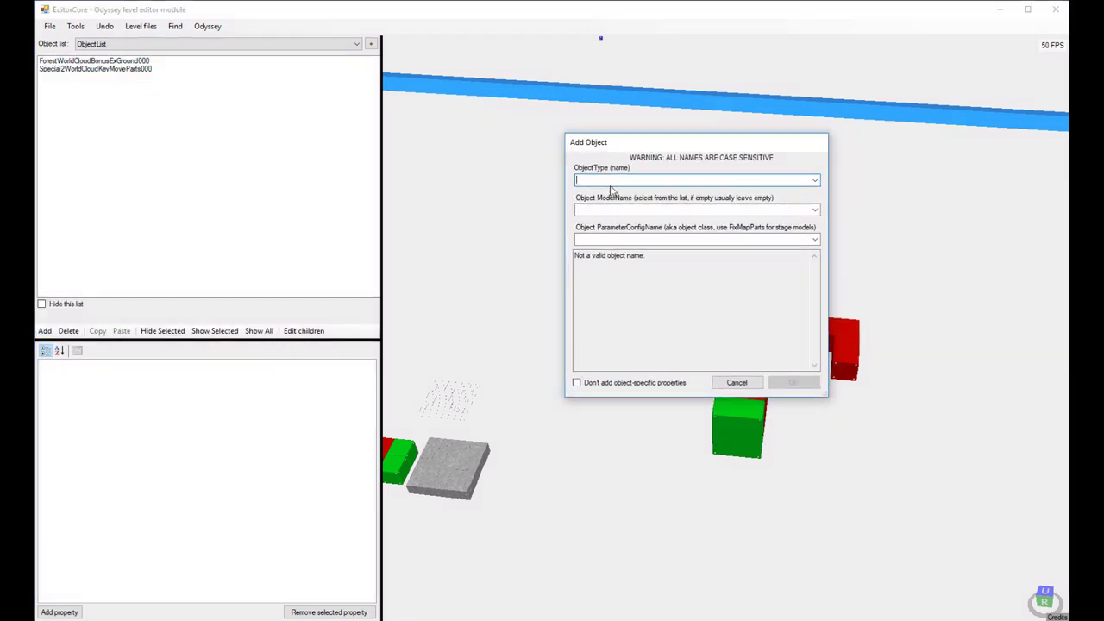
{"action": "type", "text": "LavaWorldClockExRotateParts000"}
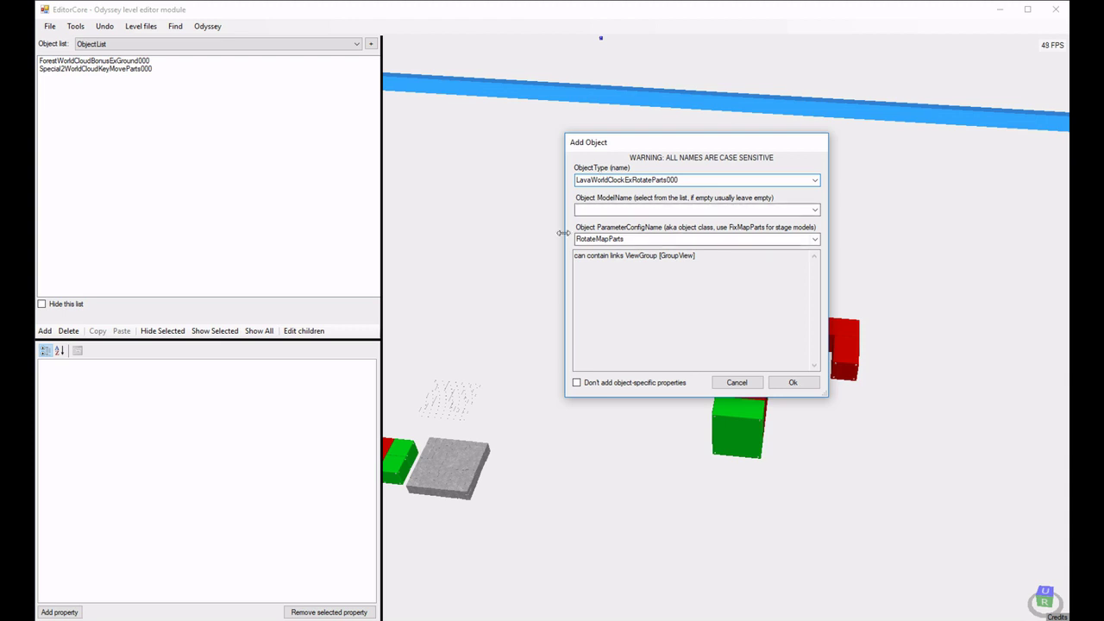
{"action": "left_click", "coordinate": [792, 382]}
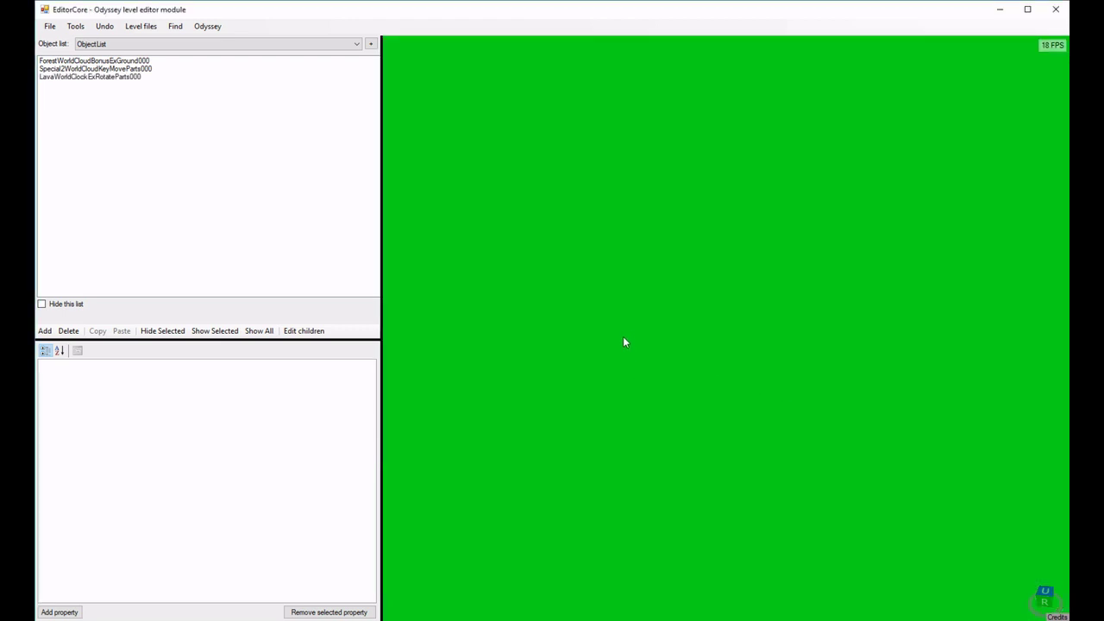
- Select the new round rotating part and move it toward the level's blocks, to about 12850;9650;3000
{"action": "scroll", "coordinate": [656, 345], "scroll_direction": "down", "scroll_amount": 10}
{"action": "right_click_drag", "start_coordinate": [752, 380], "coordinate": [659, 371]}
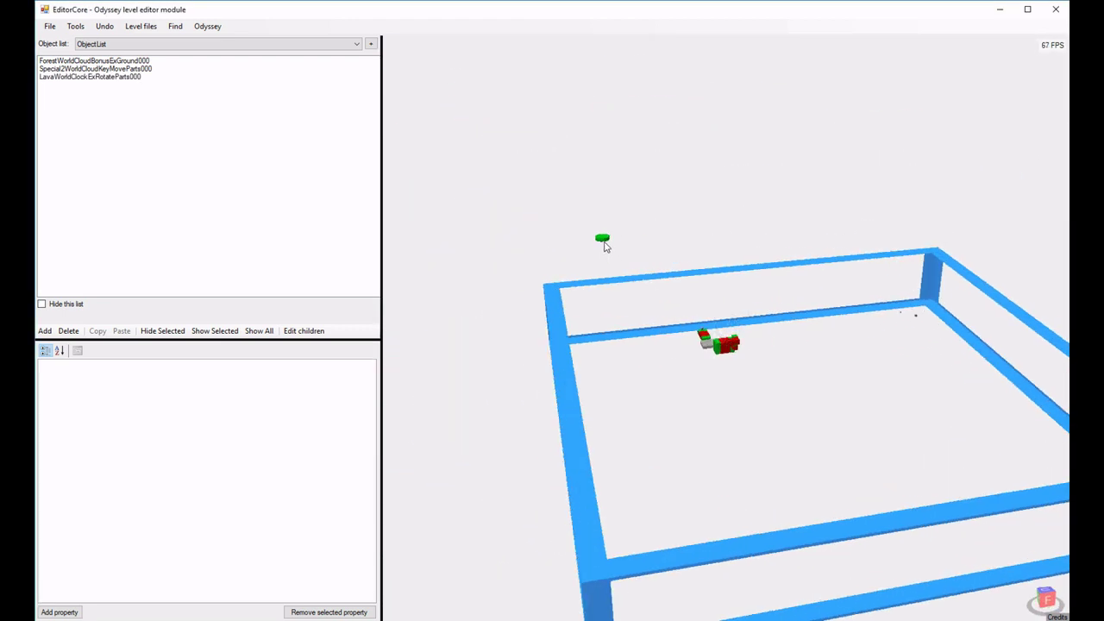
{"action": "left_click", "coordinate": [604, 241]}
{"action": "right_click_drag", "start_coordinate": [604, 262], "coordinate": [657, 344]}
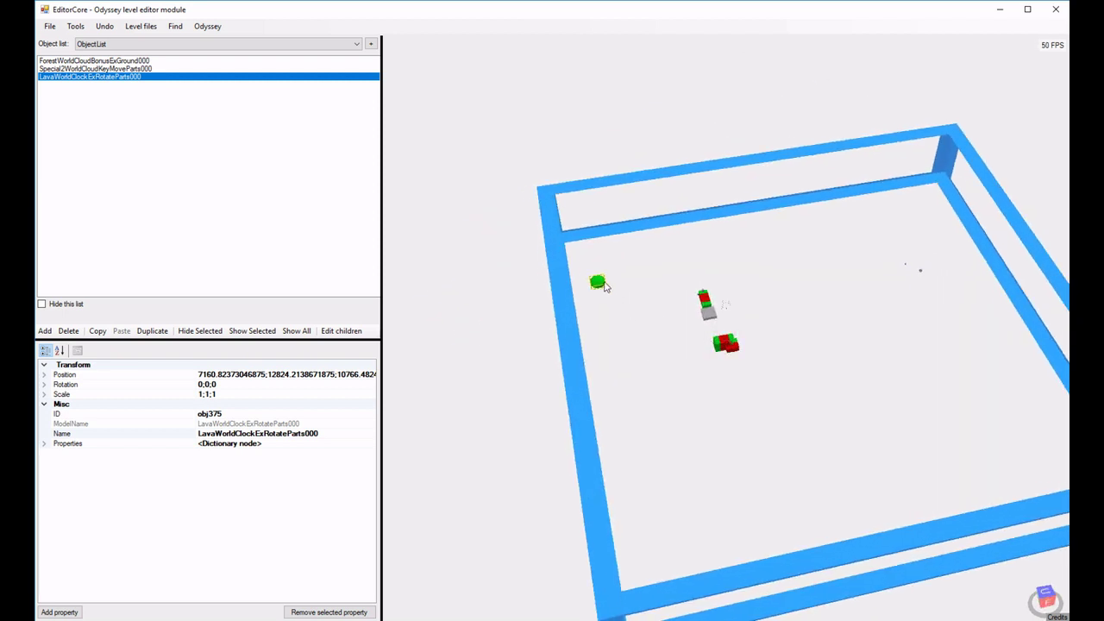
{"action": "left_click_drag", "start_coordinate": [597, 287], "coordinate": [726, 358]}
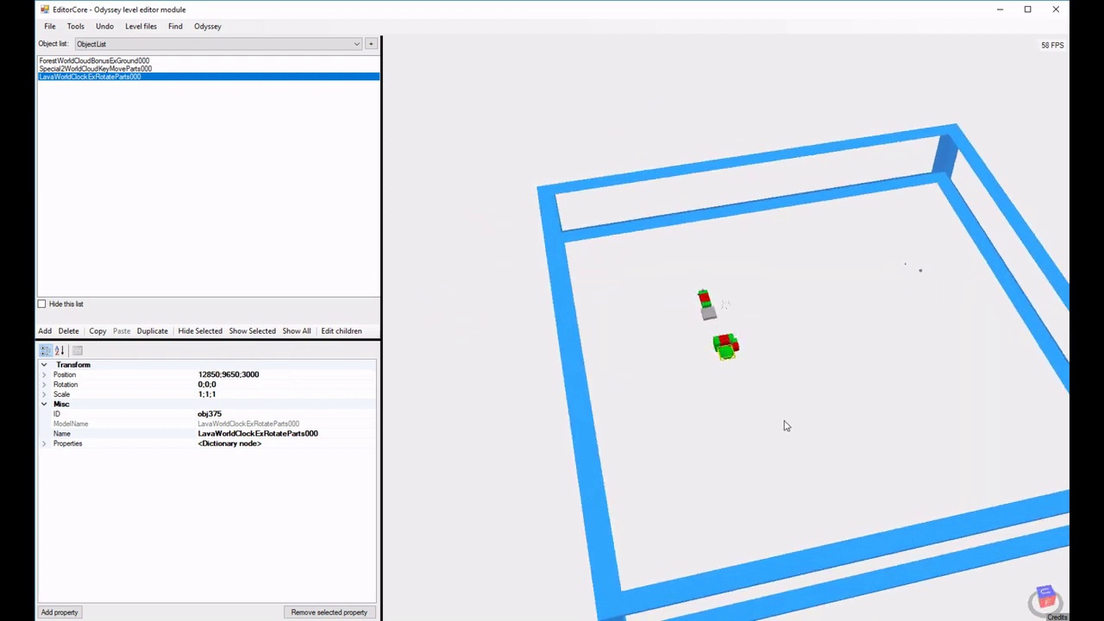
- Lower the rotating part to the height of the green and red blocks, to about 6700;2950;2950
{"action": "scroll", "coordinate": [785, 426], "scroll_direction": "up", "scroll_amount": 2}
{"action": "scroll", "coordinate": [785, 423], "scroll_direction": "up", "scroll_amount": 8}
{"action": "scroll", "coordinate": [783, 420], "scroll_direction": "down", "scroll_amount": 3}
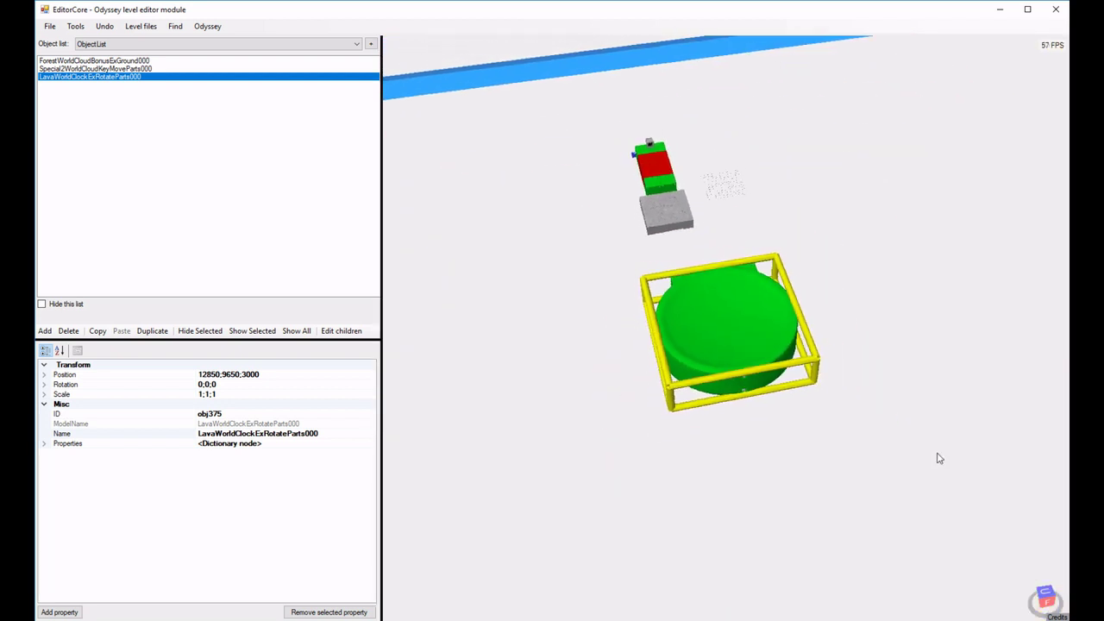
{"action": "right_click_drag", "start_coordinate": [939, 458], "coordinate": [777, 400]}
{"action": "scroll", "coordinate": [781, 394], "scroll_direction": "down", "scroll_amount": 3}
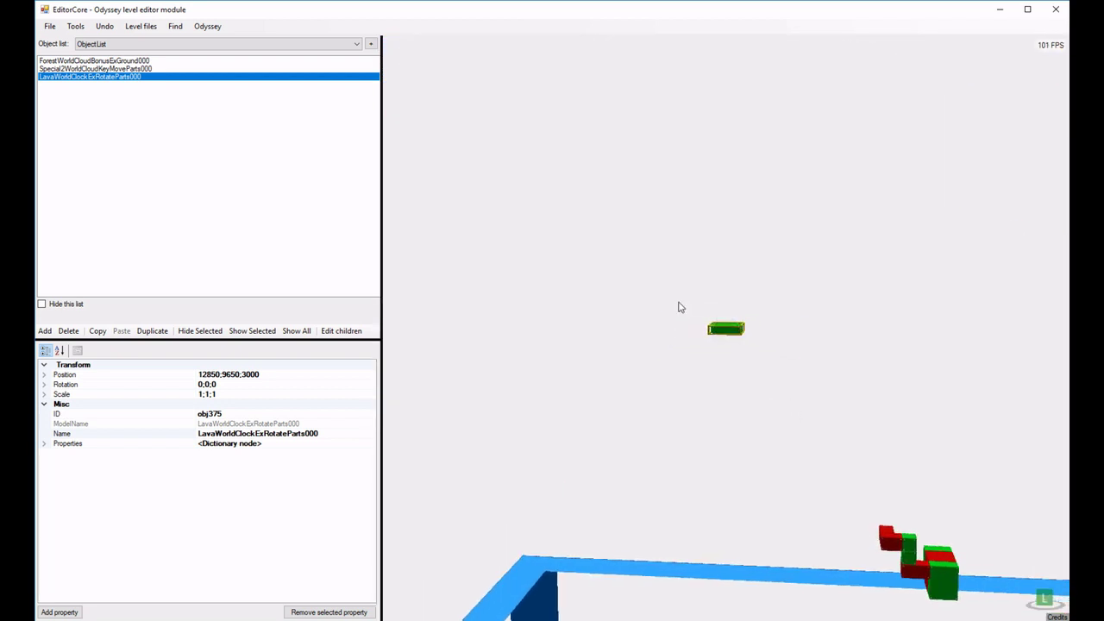
{"action": "left_click_drag", "start_coordinate": [725, 336], "coordinate": [937, 540]}
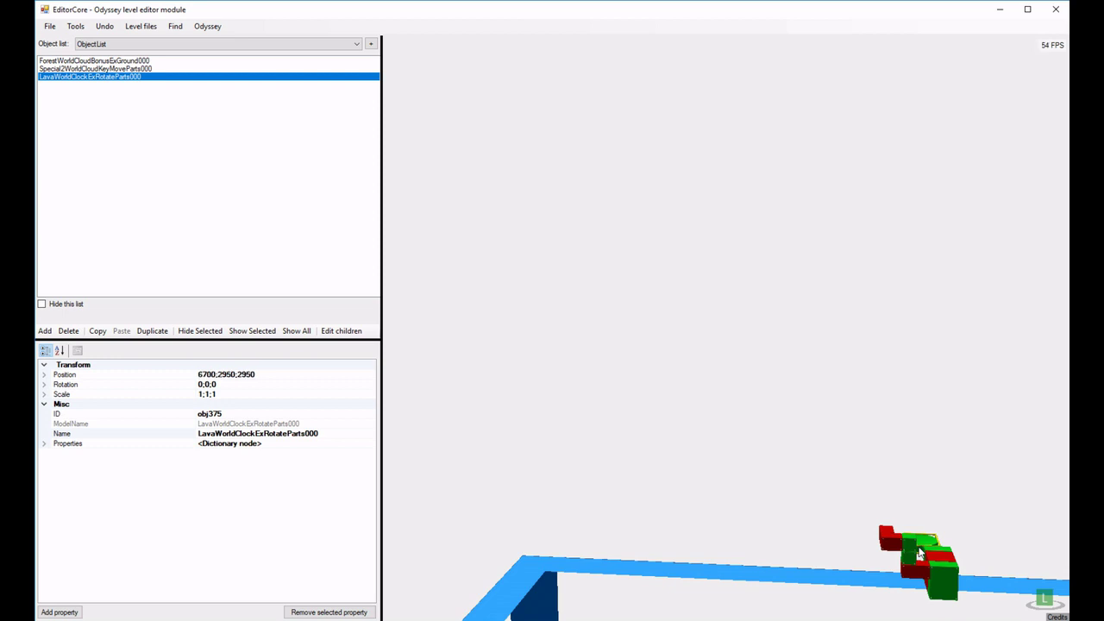
- Fit the rotating part into the gap between the large block and the red blocks, at about 7250;2950;1800
{"action": "scroll", "coordinate": [899, 538], "scroll_direction": "up", "scroll_amount": 2}
{"action": "scroll", "coordinate": [889, 538], "scroll_direction": "up", "scroll_amount": 2}
{"action": "scroll", "coordinate": [840, 525], "scroll_direction": "down", "scroll_amount": 5}
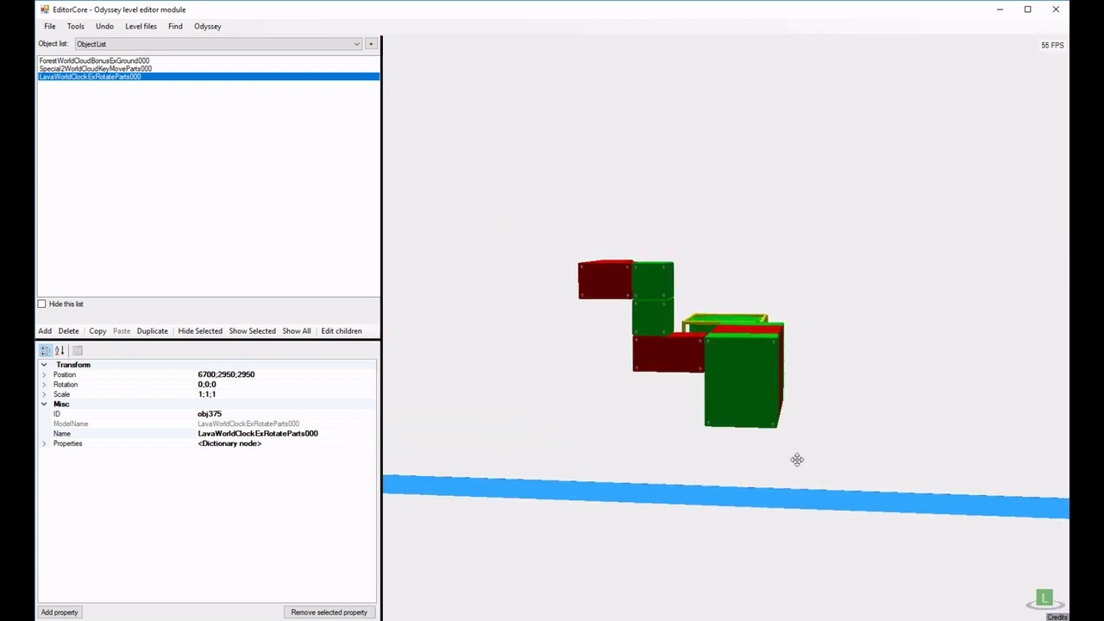
{"action": "right_click_drag", "start_coordinate": [796, 458], "coordinate": [677, 310]}
{"action": "left_click_drag", "start_coordinate": [734, 328], "coordinate": [767, 261]}
- Expand the rotating part's properties and set its RotateSpeed to 18000
{"action": "scroll", "coordinate": [712, 345], "scroll_direction": "up", "scroll_amount": 5}
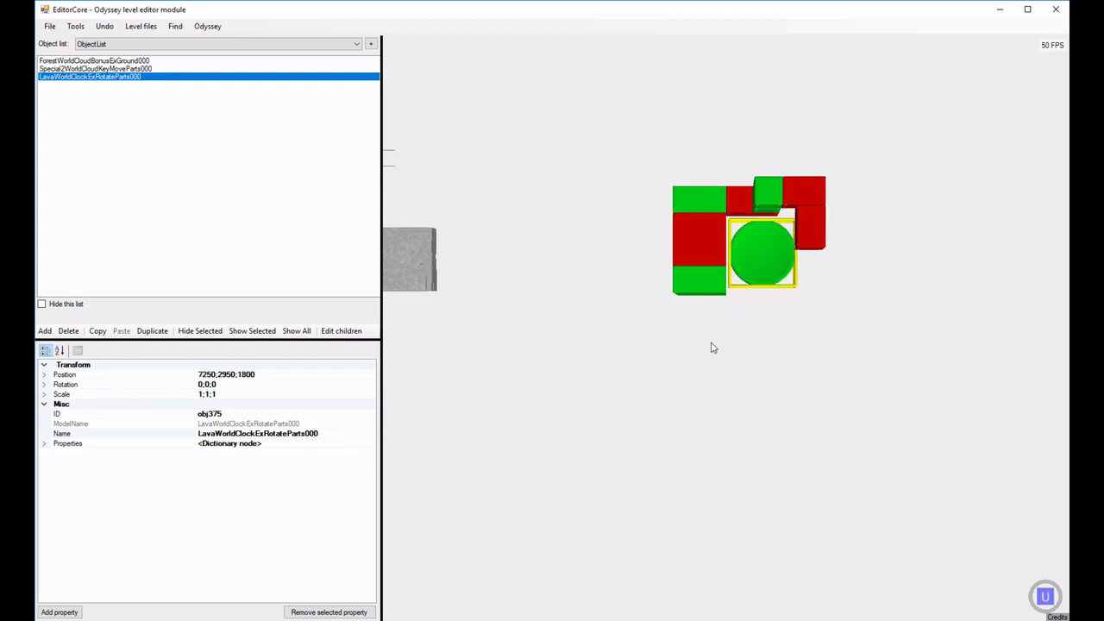
{"action": "scroll", "coordinate": [714, 414], "scroll_direction": "up", "scroll_amount": 4}
{"action": "scroll", "coordinate": [714, 415], "scroll_direction": "down", "scroll_amount": 6}
{"action": "right_click_drag", "start_coordinate": [713, 415], "coordinate": [740, 343]}
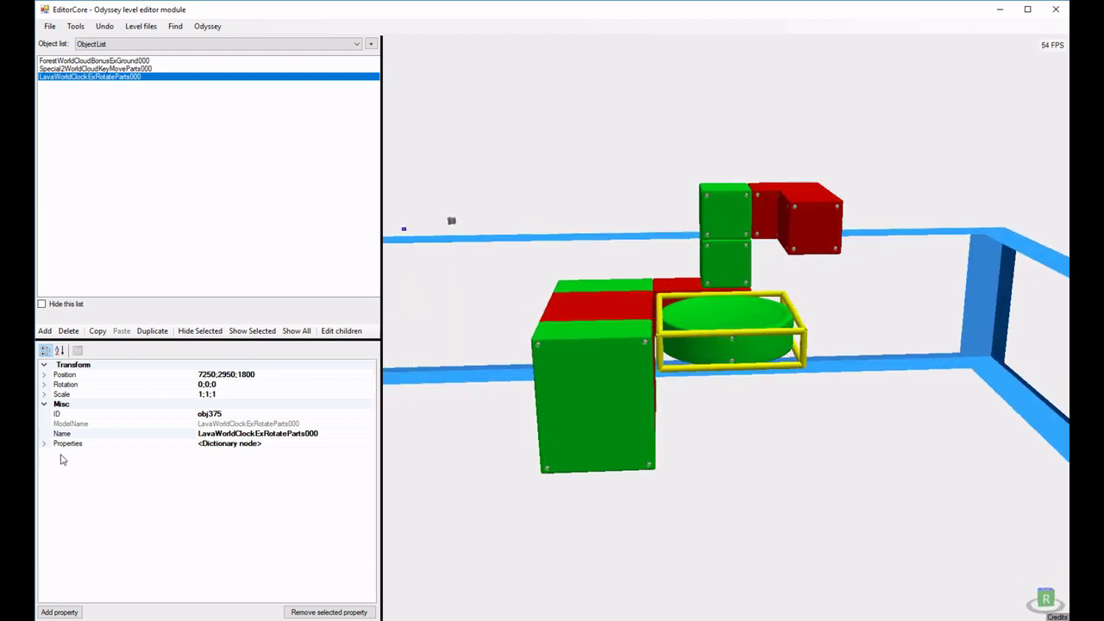
{"action": "left_click", "coordinate": [45, 446]}
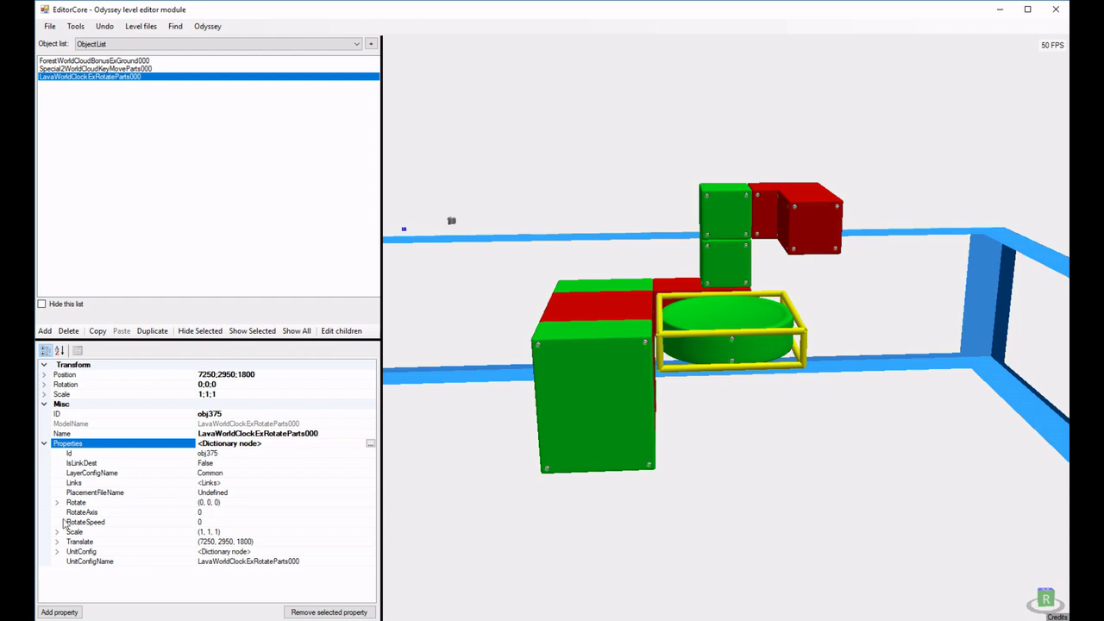
{"action": "left_click", "coordinate": [207, 521]}
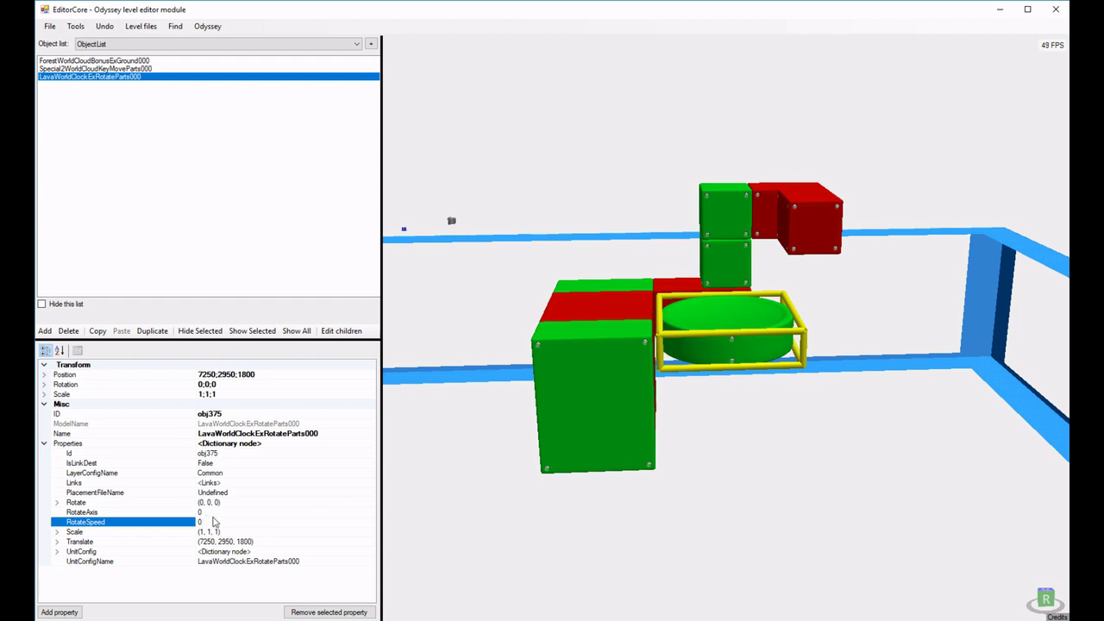
{"action": "key", "text": "ctrl+a"}
{"action": "left_click", "coordinate": [204, 523]}
{"action": "right_click_drag", "start_coordinate": [708, 312], "coordinate": [727, 366]}
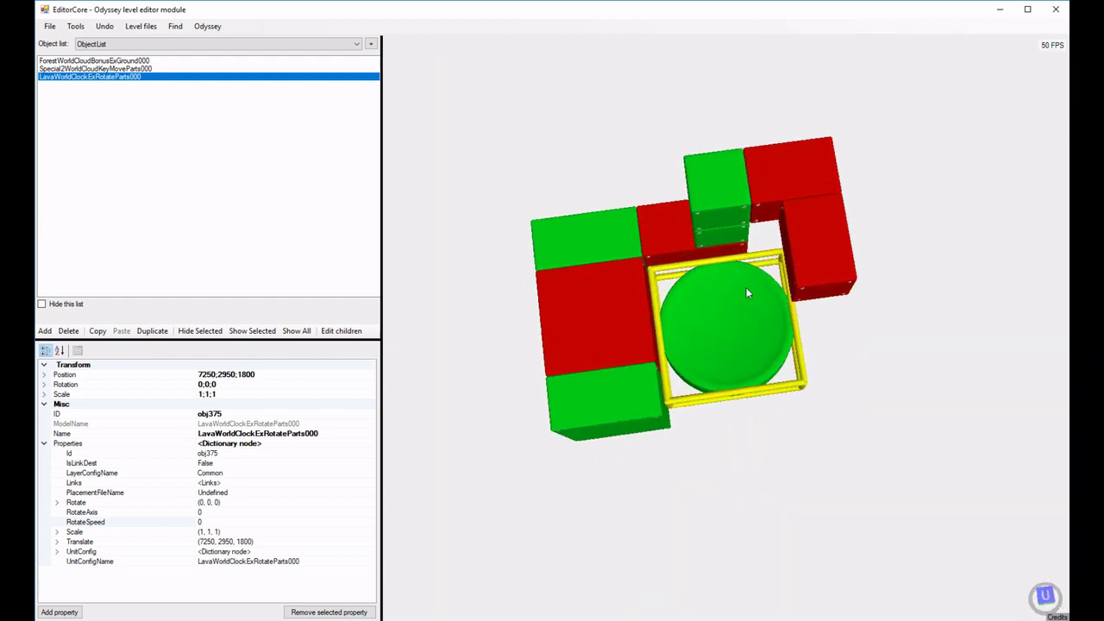
{"action": "left_click", "coordinate": [236, 522]}
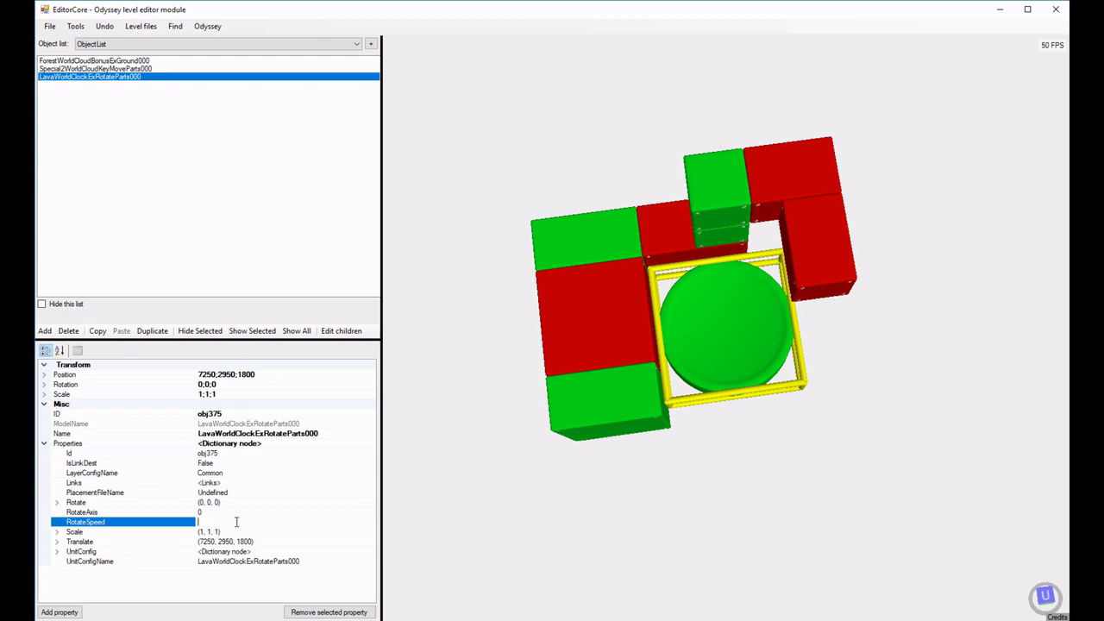
{"action": "type", "text": "18000"}
{"action": "left_click", "coordinate": [206, 521]}
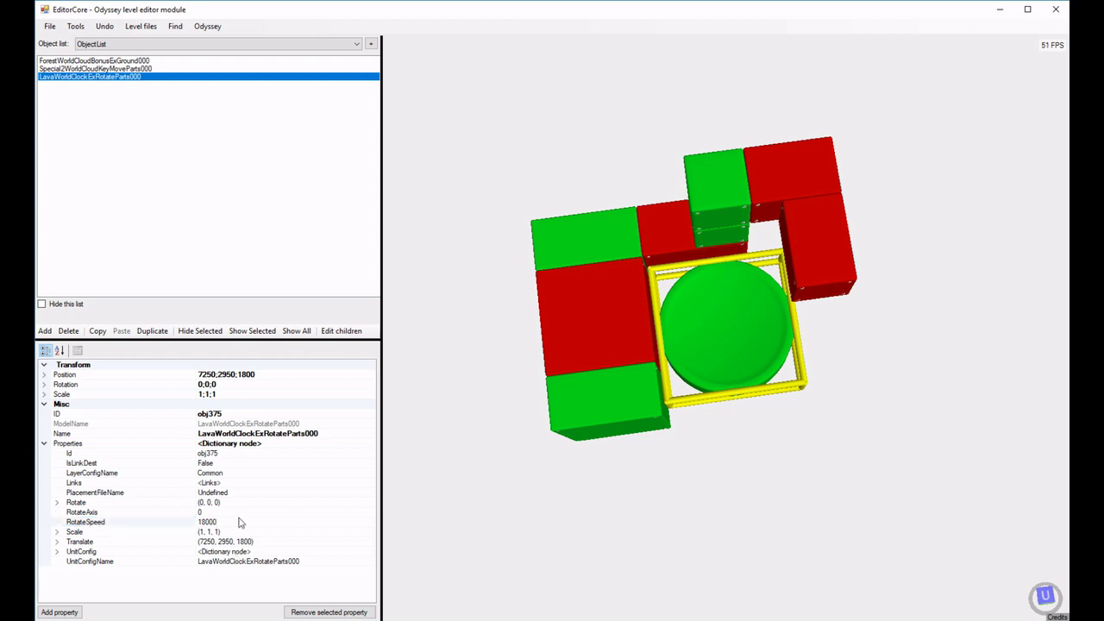
{"action": "left_click", "coordinate": [240, 521]}
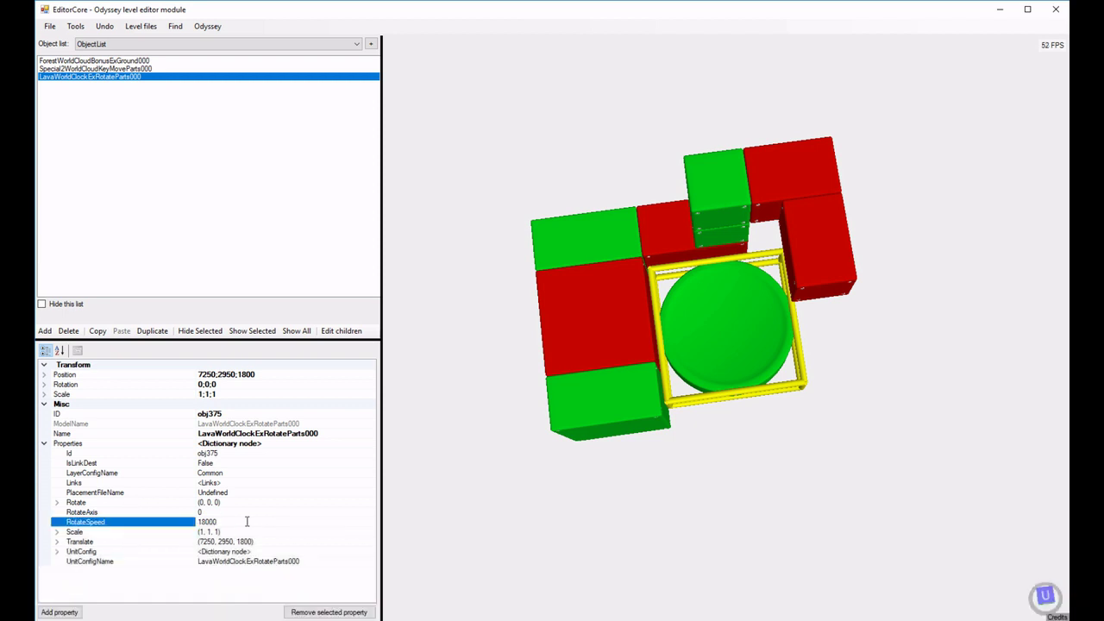
- Set the rotating part's RotateSpeed to 9000
{"action": "key", "text": "BackSpace"}
{"action": "key", "text": "BackSpace"}
{"action": "key", "text": "BackSpace"}
{"action": "key", "text": "BackSpace"}
{"action": "key", "text": "BackSpace"}
{"action": "type", "text": "9000"}
{"action": "key", "text": "Return"}
{"action": "right_click_drag", "start_coordinate": [725, 343], "coordinate": [735, 290]}
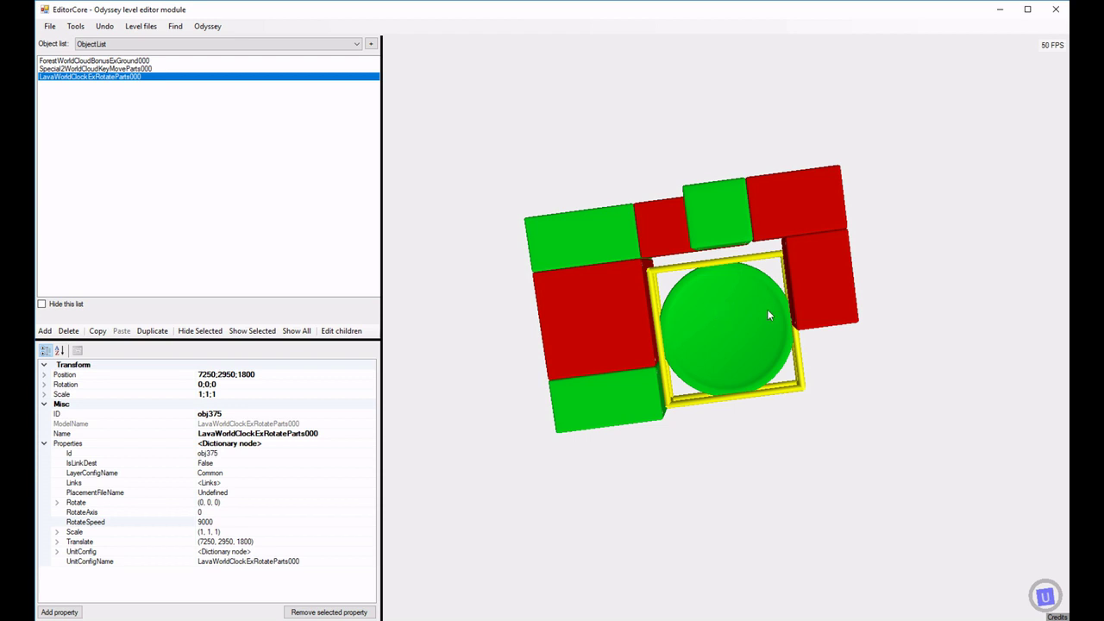
- Reduce the rotating part's RotateSpeed to 90
{"action": "left_click", "coordinate": [251, 521]}
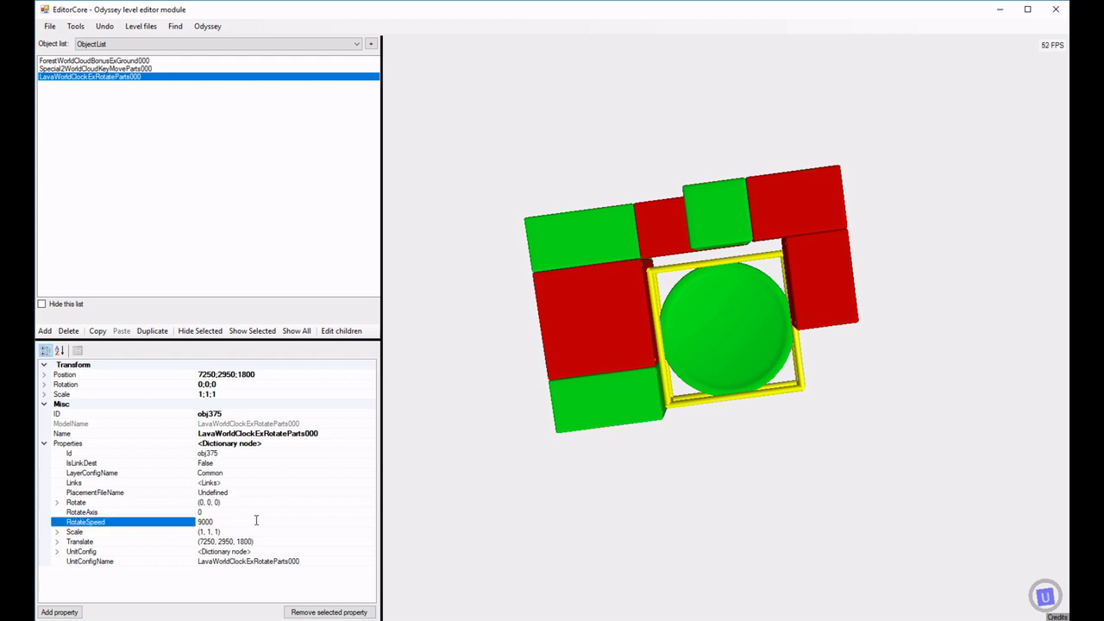
{"action": "double_click", "coordinate": [256, 520]}
{"action": "type", "text": "90"}
{"action": "left_click", "coordinate": [416, 485]}
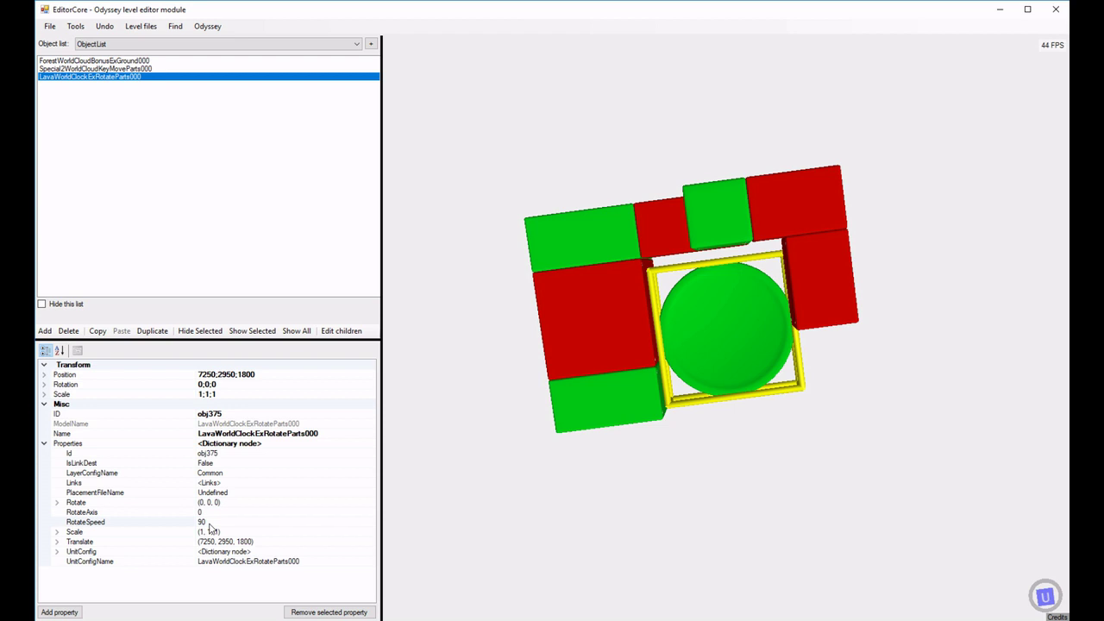
- Set the round rotating part's RotateSpeed to 100
{"action": "left_click", "coordinate": [207, 522]}
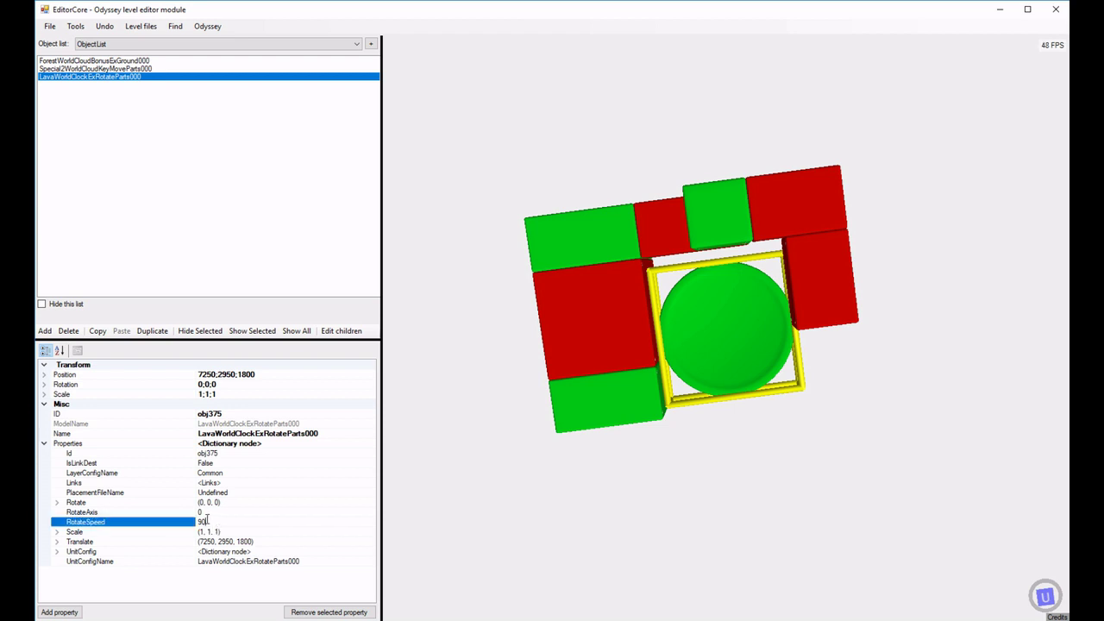
{"action": "double_click", "coordinate": [207, 522]}
{"action": "key", "text": "BackSpace"}
{"action": "type", "text": "100"}
{"action": "left_click", "coordinate": [805, 306]}
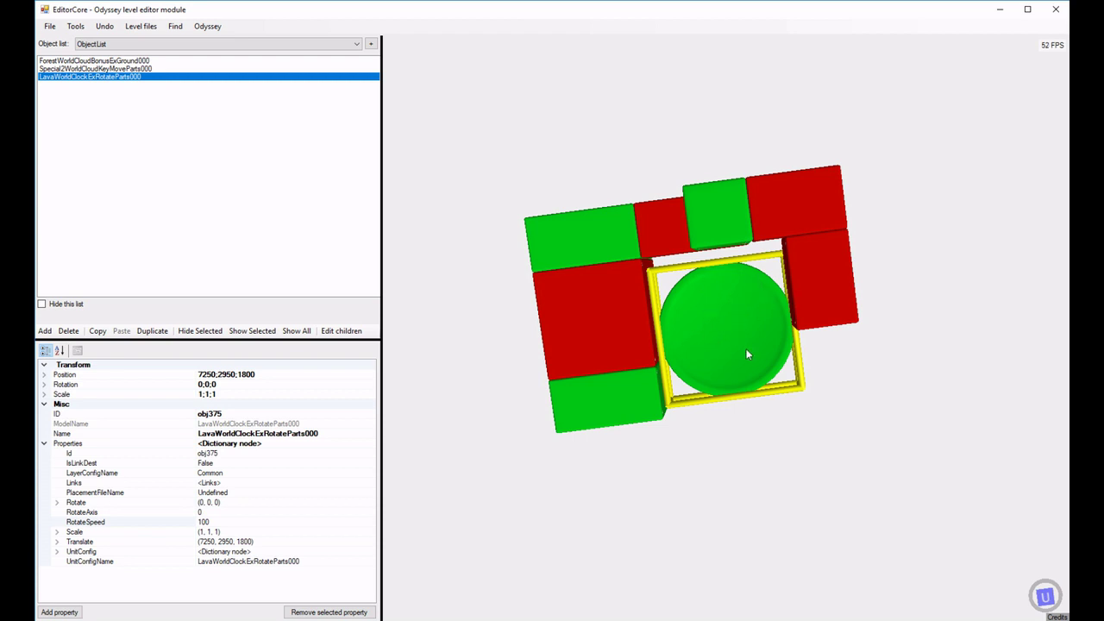
- Set the round rotating part's RotateAxis to 1
{"action": "left_click", "coordinate": [232, 512]}
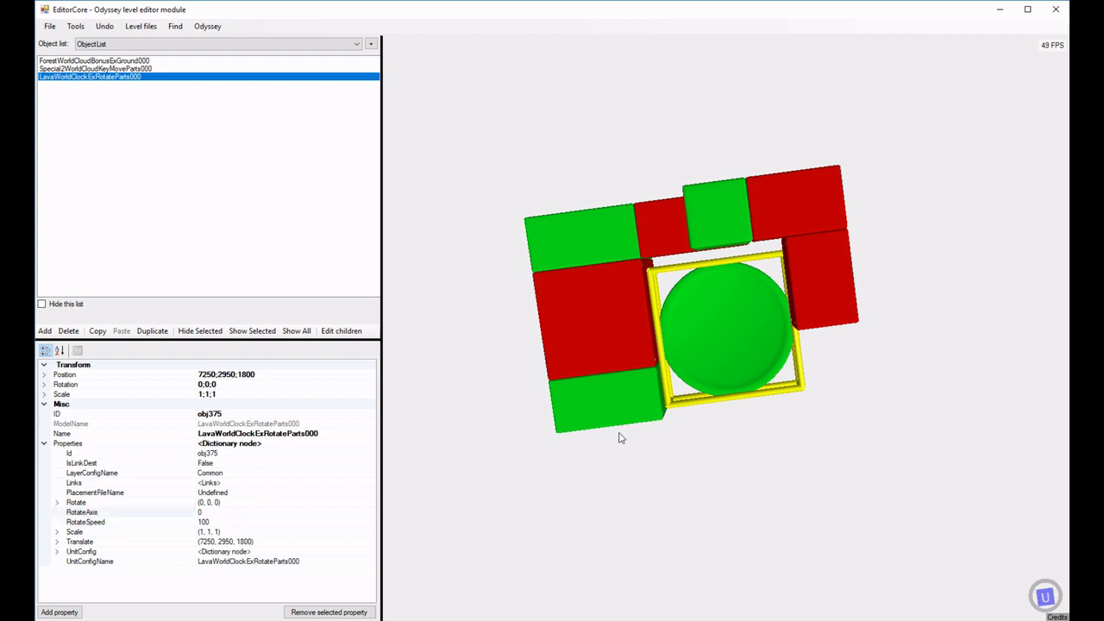
{"action": "right_click_drag", "start_coordinate": [619, 436], "coordinate": [575, 347]}
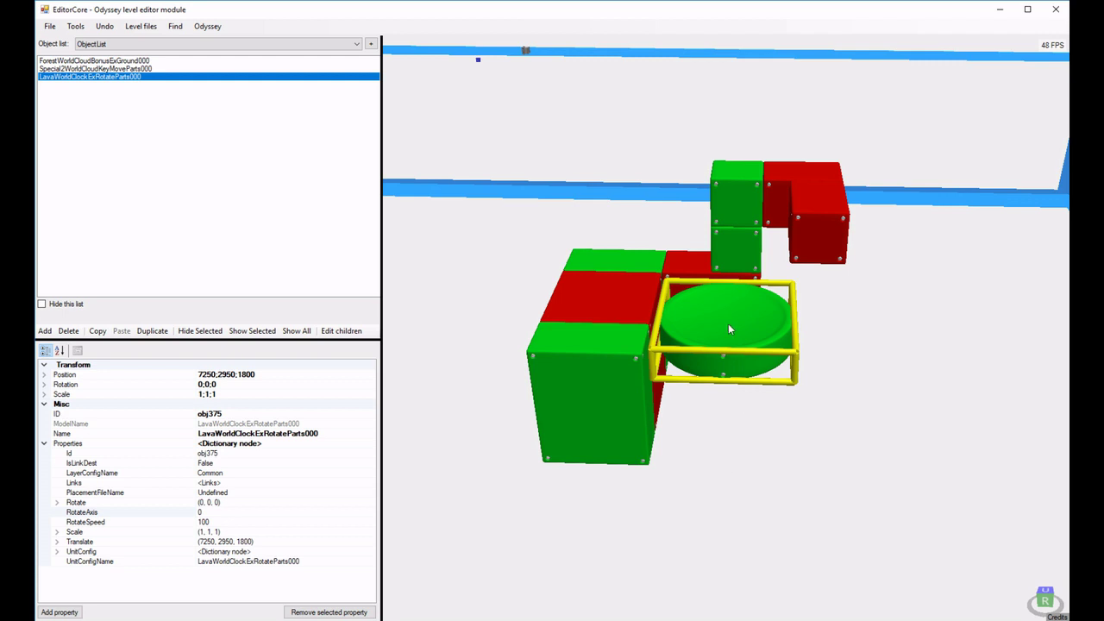
{"action": "right_click_drag", "start_coordinate": [790, 479], "coordinate": [740, 460]}
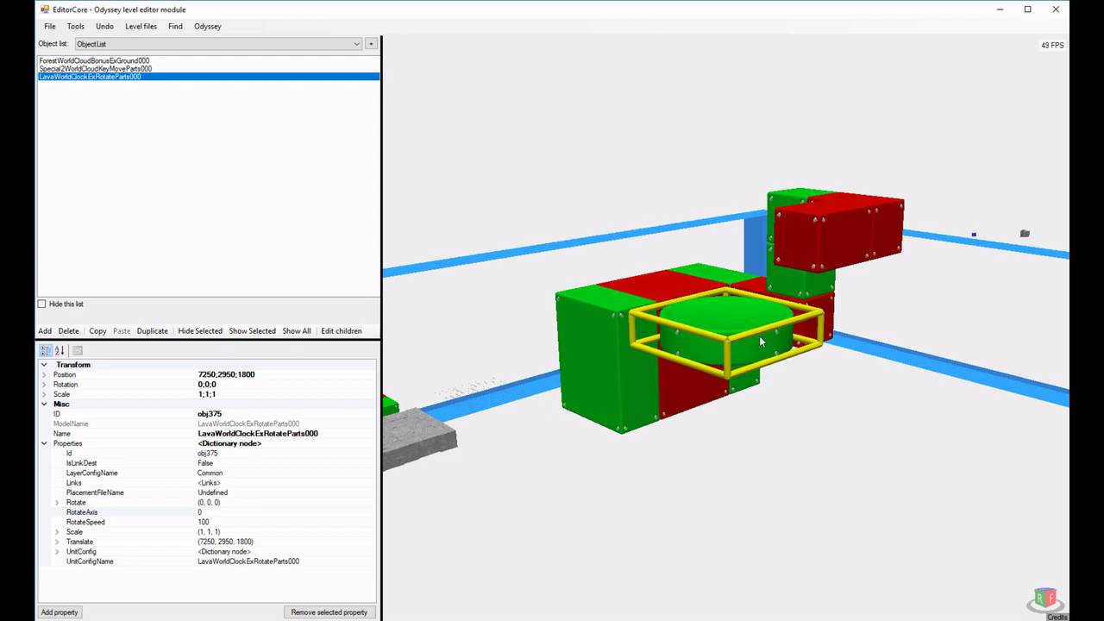
{"action": "right_click_drag", "start_coordinate": [670, 317], "coordinate": [730, 335]}
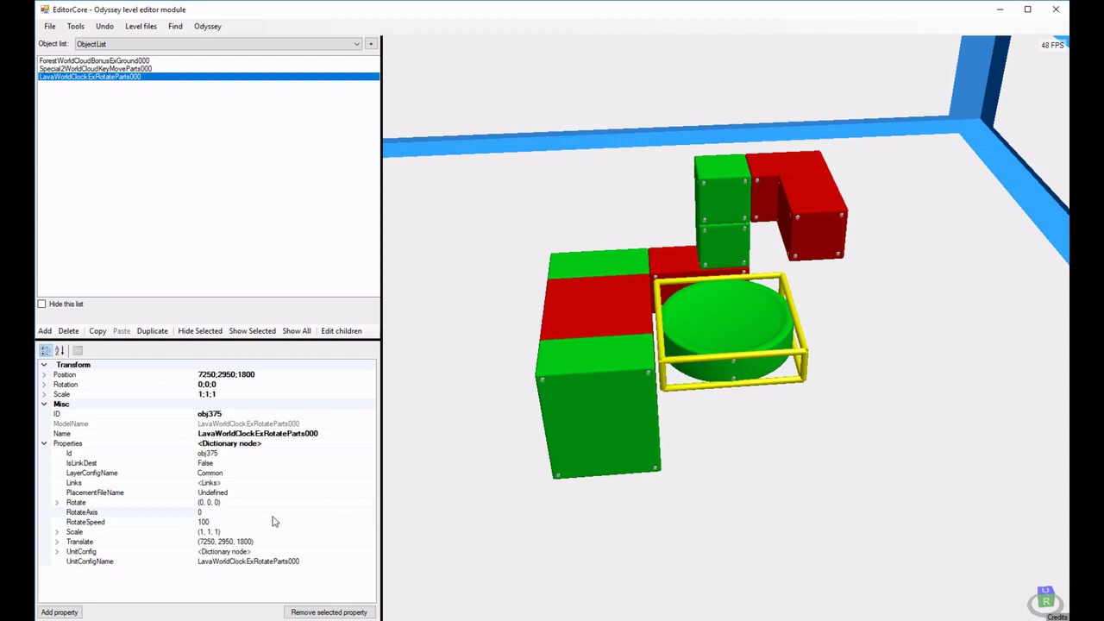
{"action": "left_click", "coordinate": [246, 521]}
{"action": "left_click", "coordinate": [215, 511]}
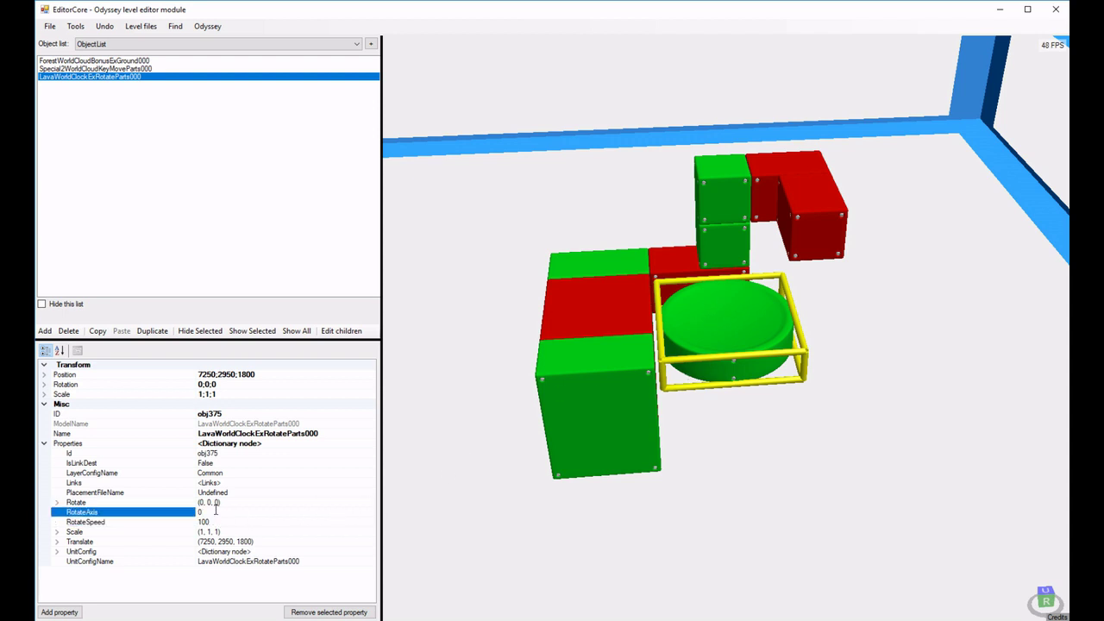
{"action": "left_click", "coordinate": [741, 339]}
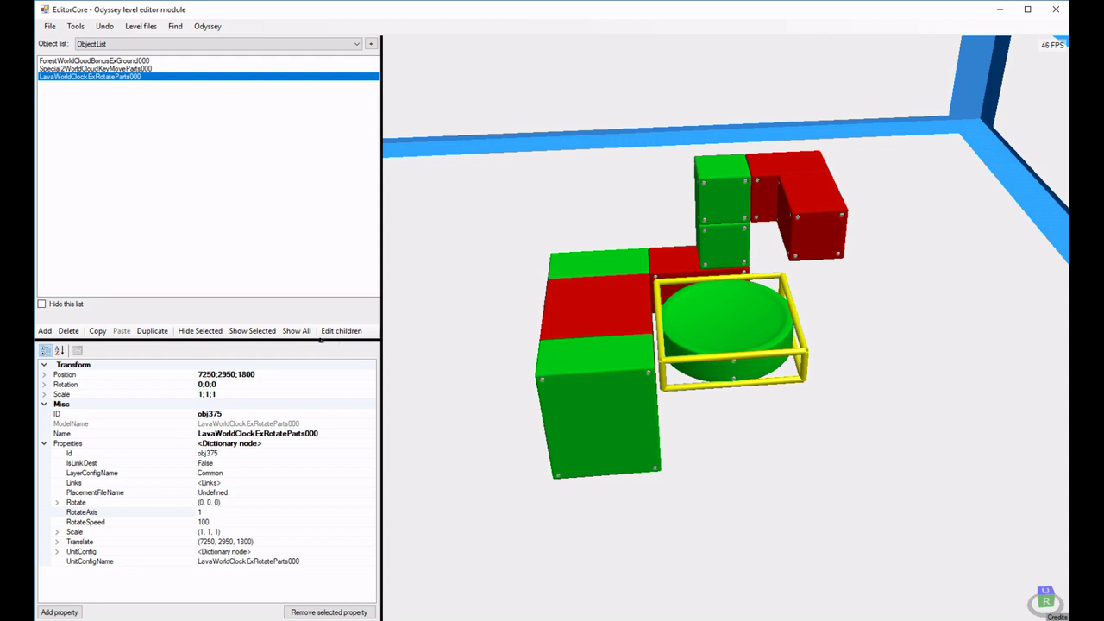
- Add a LavaWorldClockExClockParts000 object with the ClockMapParts parameter config to the object list
{"action": "left_click", "coordinate": [44, 332]}
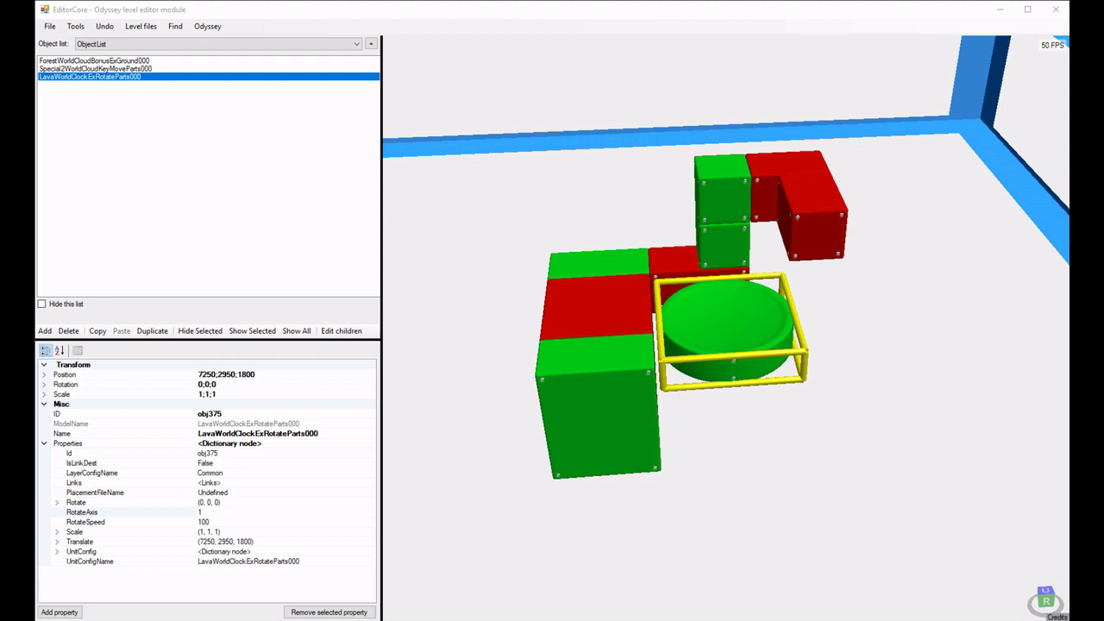
{"action": "left_click_drag", "start_coordinate": [545, 154], "coordinate": [795, 300]}
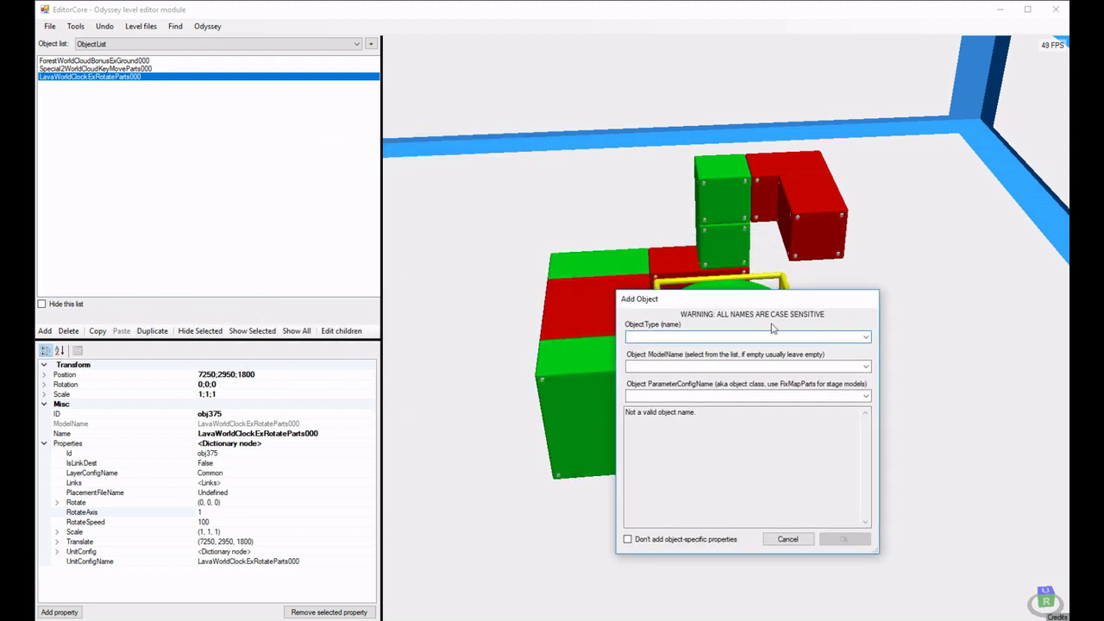
{"action": "left_click", "coordinate": [687, 338]}
{"action": "type", "text": "LavaWorldClockExClockParts000"}
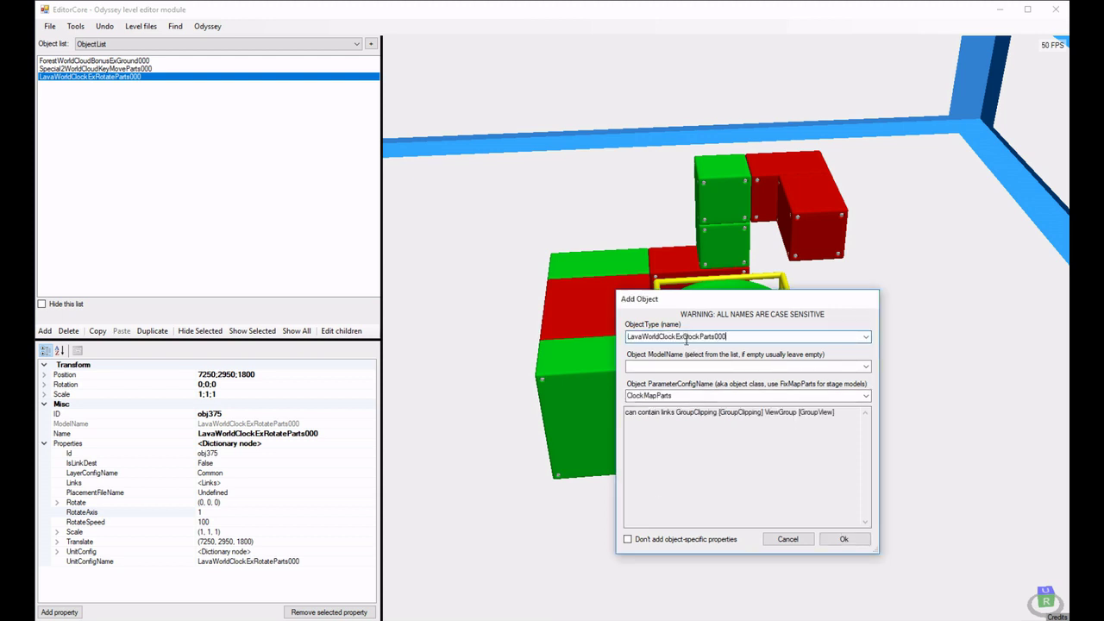
{"action": "left_click", "coordinate": [837, 542]}
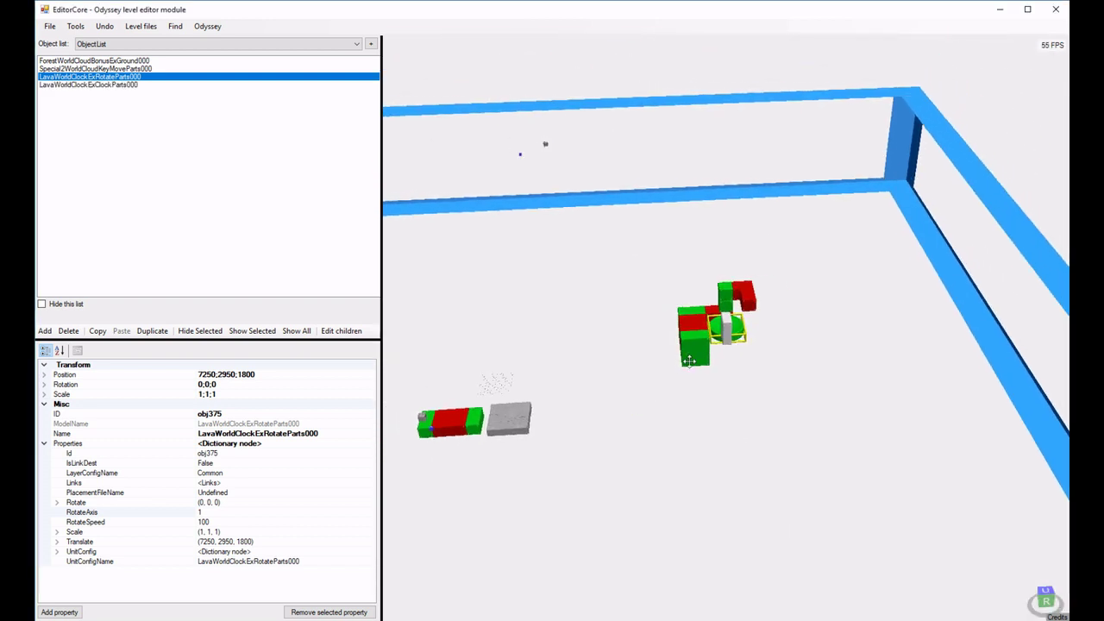
- Select the new grey clock part and move it toward the green and red blocks, to about 7950;5200;3050
{"action": "left_click", "coordinate": [594, 326]}
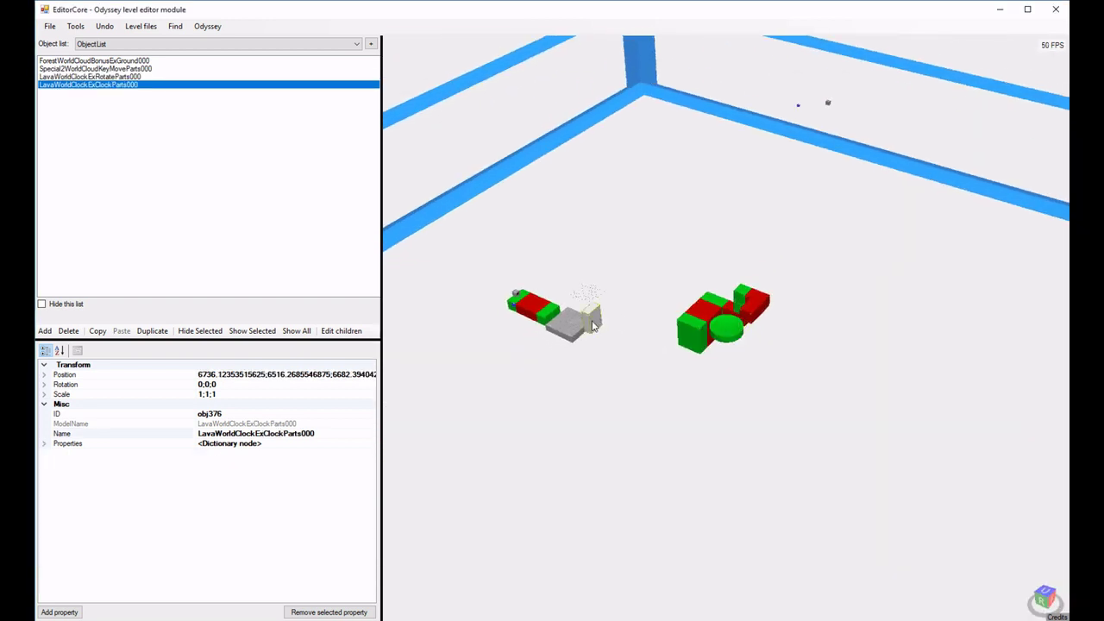
{"action": "left_click_drag", "start_coordinate": [593, 326], "coordinate": [753, 338]}
{"action": "key", "text": "space"}
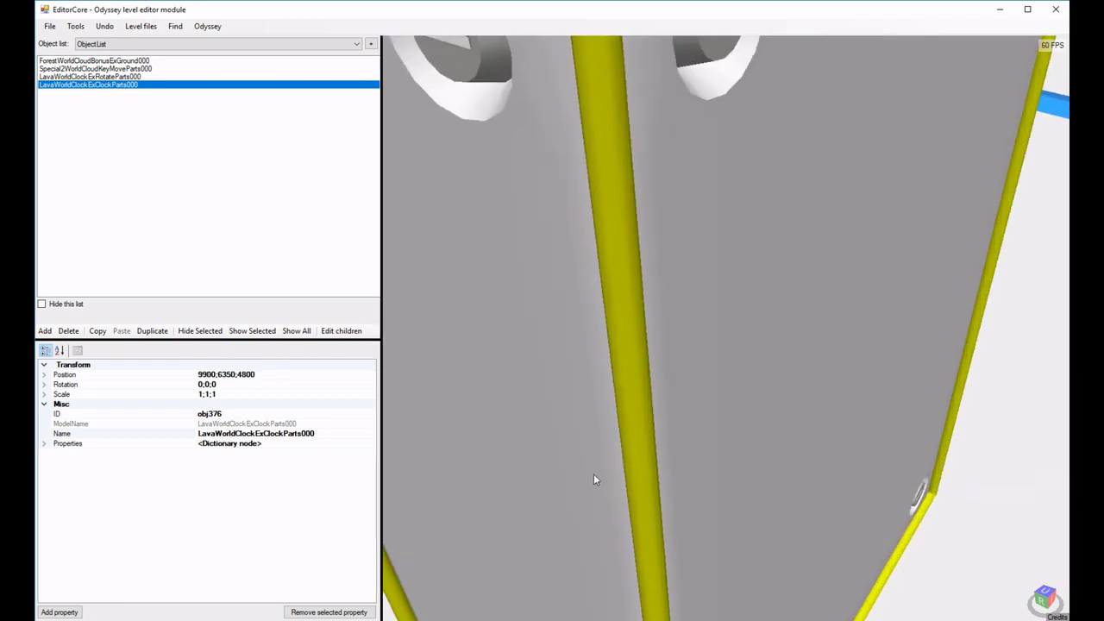
{"action": "scroll", "coordinate": [594, 473], "scroll_direction": "down", "scroll_amount": 5}
{"action": "right_click_drag", "start_coordinate": [593, 474], "coordinate": [703, 450]}
{"action": "scroll", "coordinate": [705, 449], "scroll_direction": "down", "scroll_amount": 5}
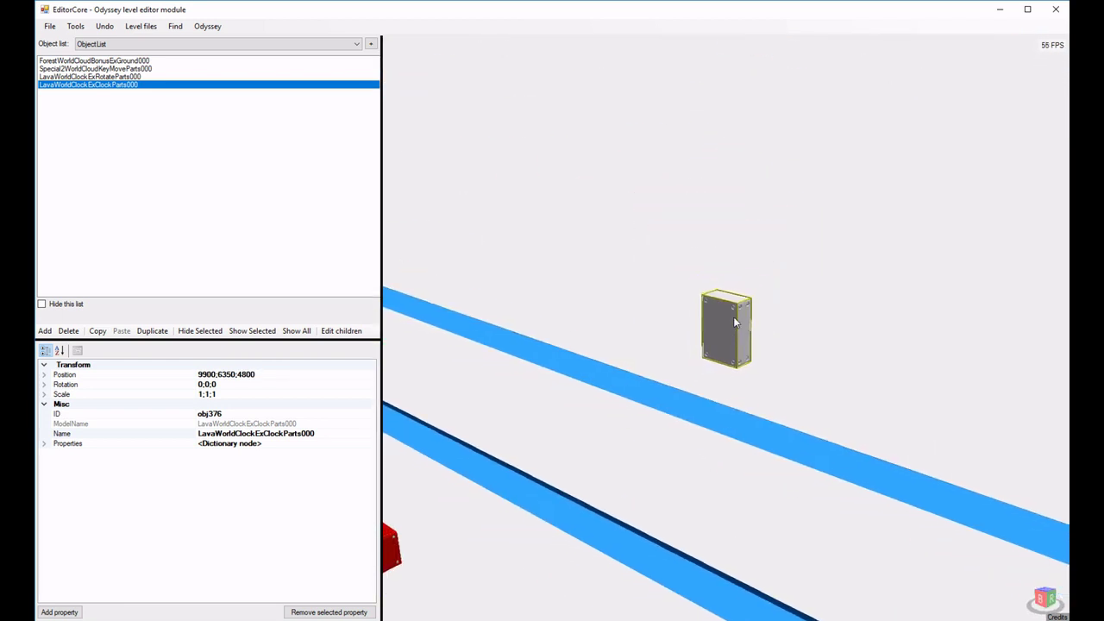
{"action": "left_click_drag", "start_coordinate": [733, 319], "coordinate": [443, 455]}
{"action": "key", "text": "space"}
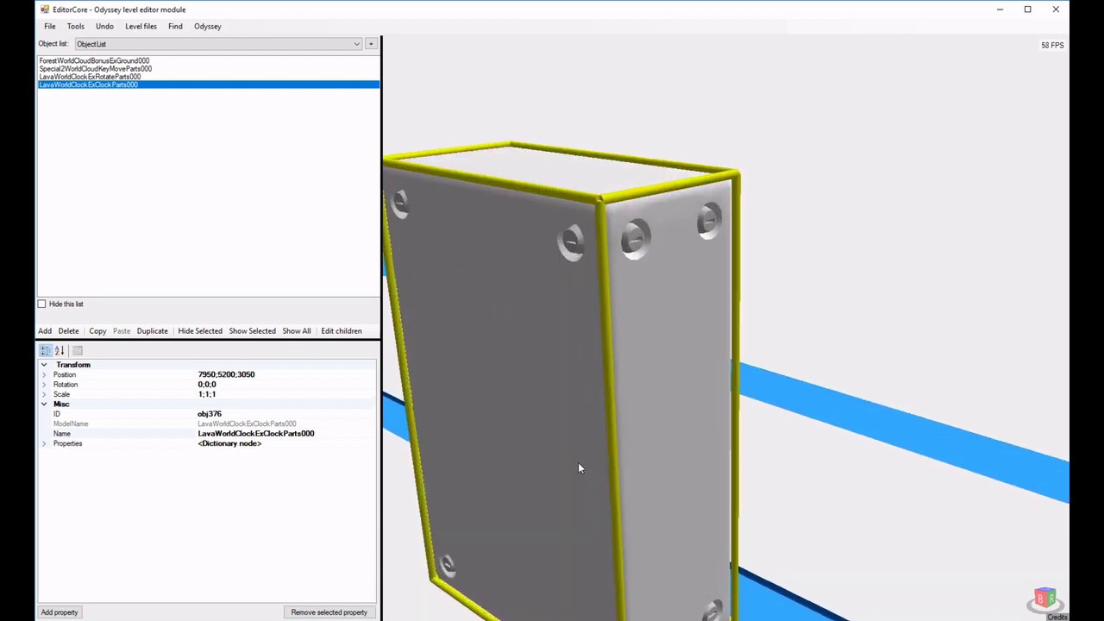
- Lower the clock part to the height of the upper red blocks, to about 8050;3800;3050
{"action": "scroll", "coordinate": [578, 463], "scroll_direction": "down", "scroll_amount": 5}
{"action": "scroll", "coordinate": [667, 491], "scroll_direction": "down", "scroll_amount": 10}
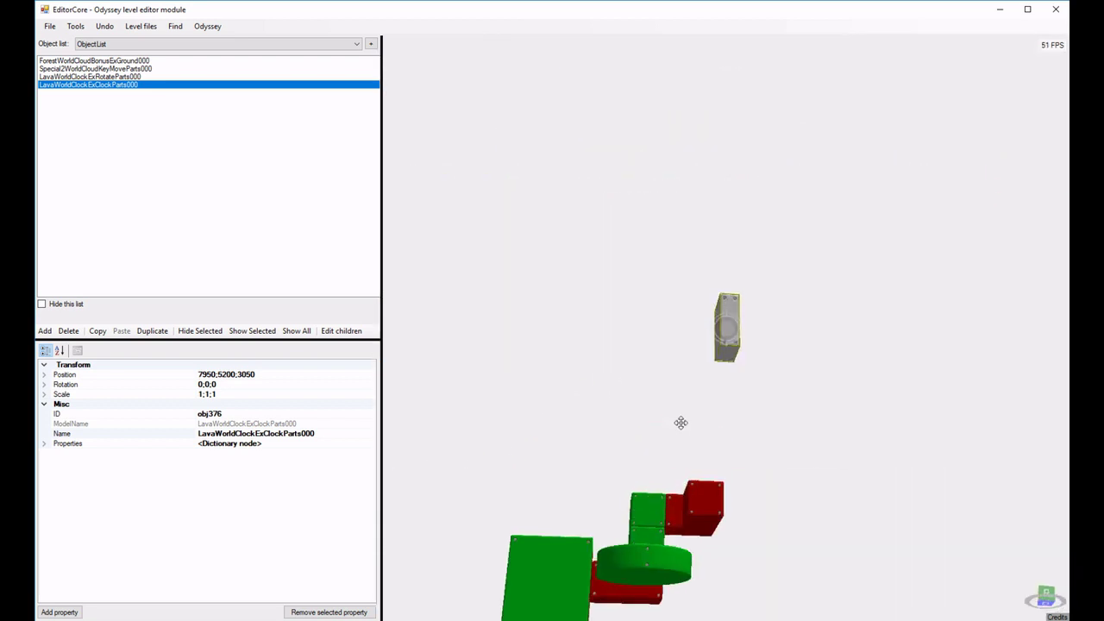
{"action": "right_click_drag", "start_coordinate": [741, 384], "coordinate": [732, 414]}
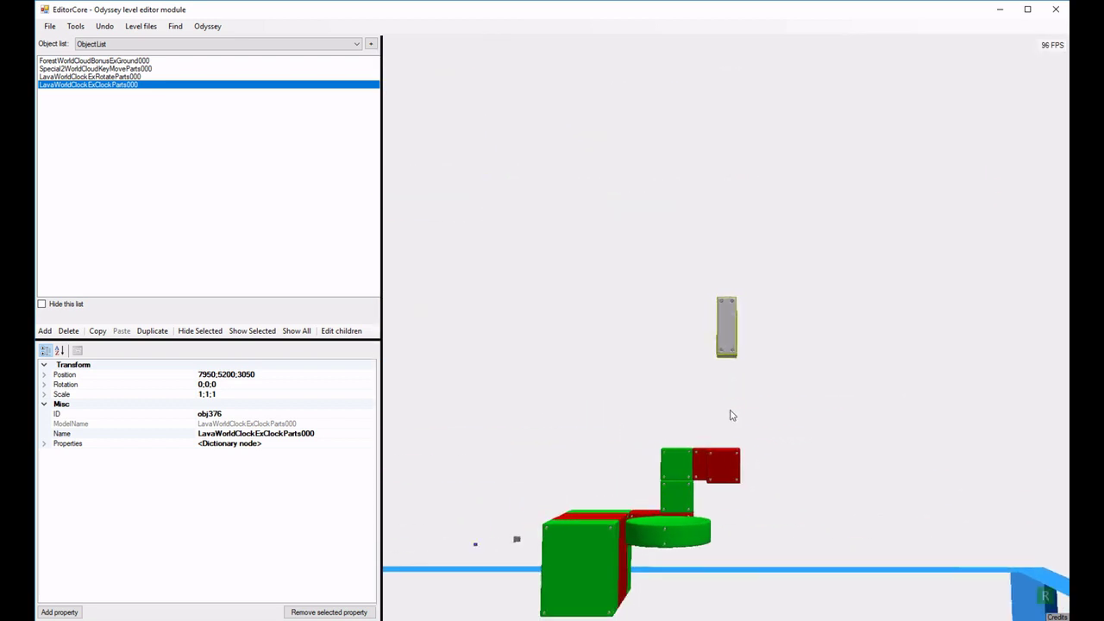
{"action": "scroll", "coordinate": [1048, 602], "scroll_direction": "down", "scroll_amount": 2}
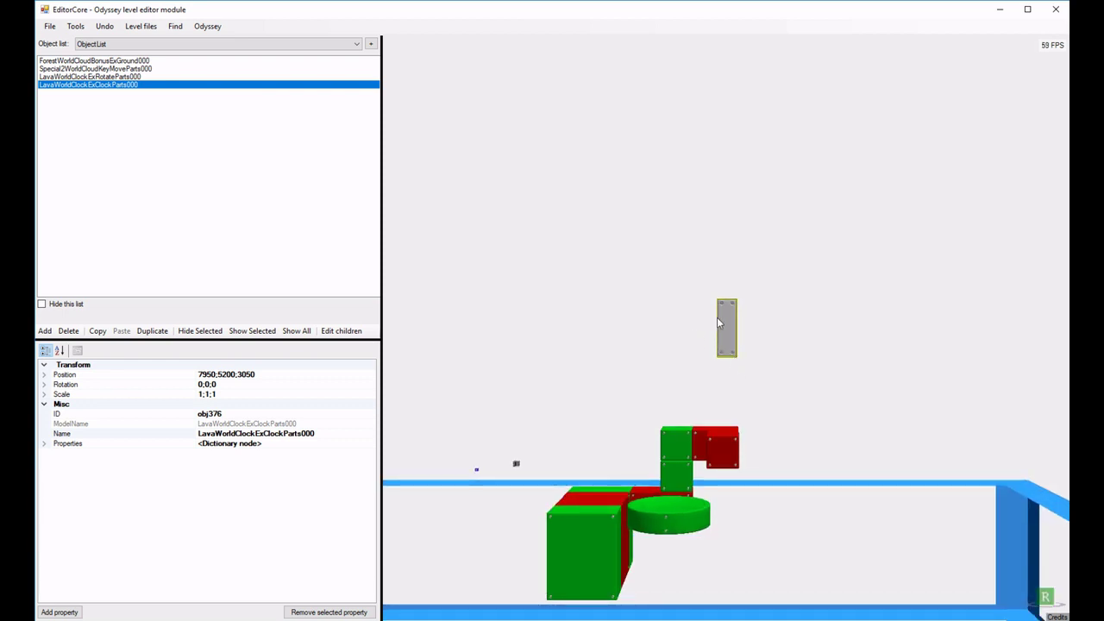
{"action": "left_click_drag", "start_coordinate": [716, 318], "coordinate": [734, 457]}
{"action": "key", "text": "space"}
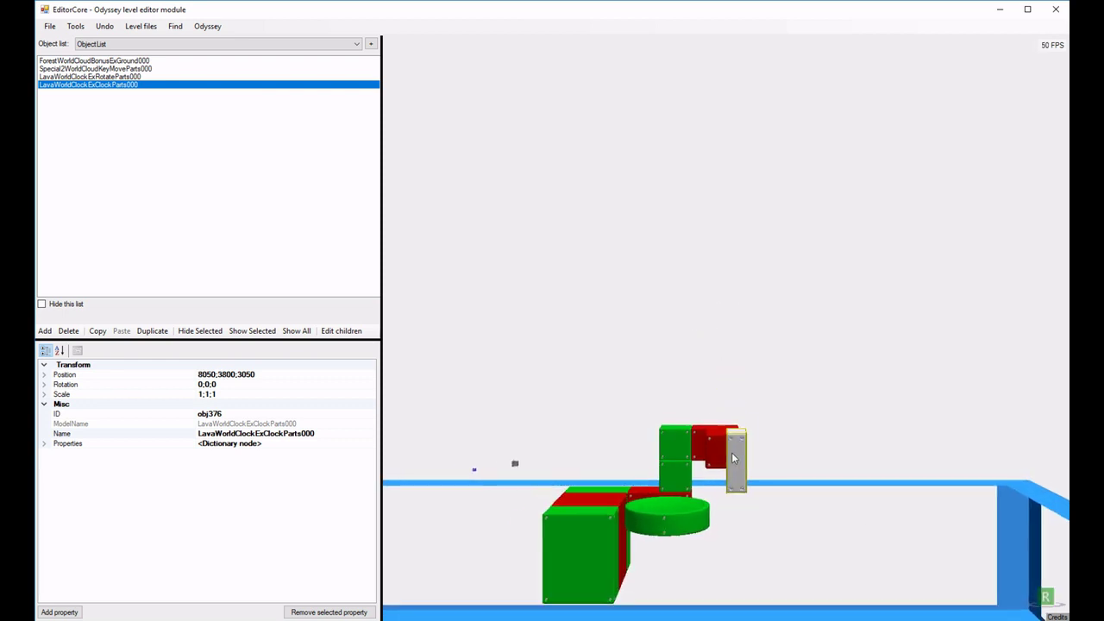
- Fit the clock part against the end of the upper red block beside the round part, at about 7900;3600;2050
{"action": "scroll", "coordinate": [867, 527], "scroll_direction": "down", "scroll_amount": 5}
{"action": "right_click_drag", "start_coordinate": [867, 527], "coordinate": [727, 534]}
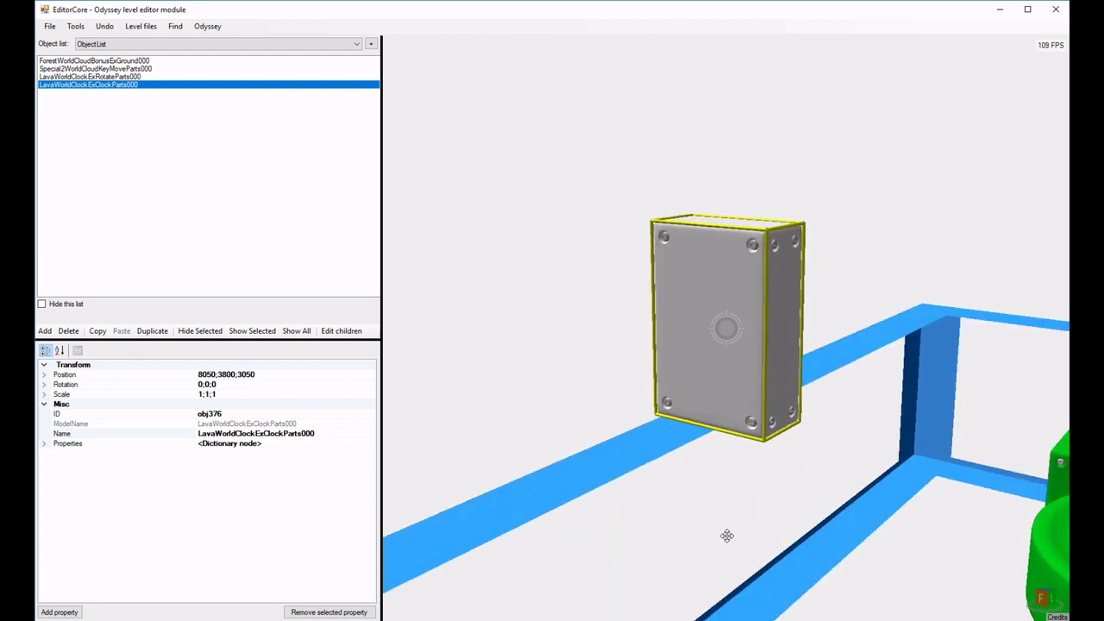
{"action": "scroll", "coordinate": [757, 530], "scroll_direction": "down", "scroll_amount": 5}
{"action": "right_click_drag", "start_coordinate": [885, 487], "coordinate": [811, 392]}
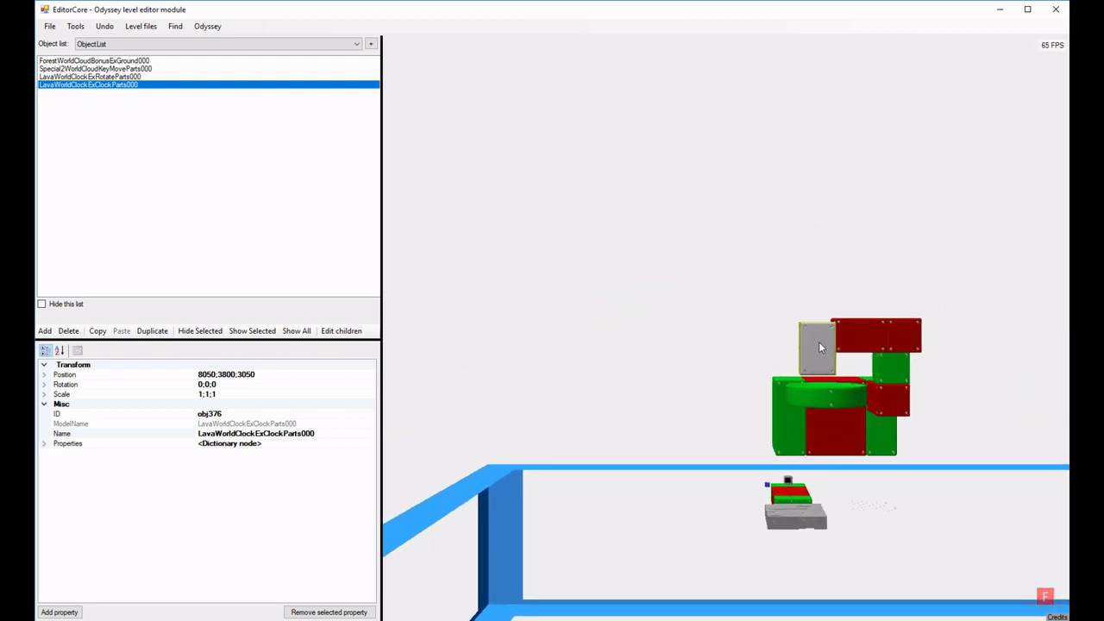
{"action": "key", "text": "space"}
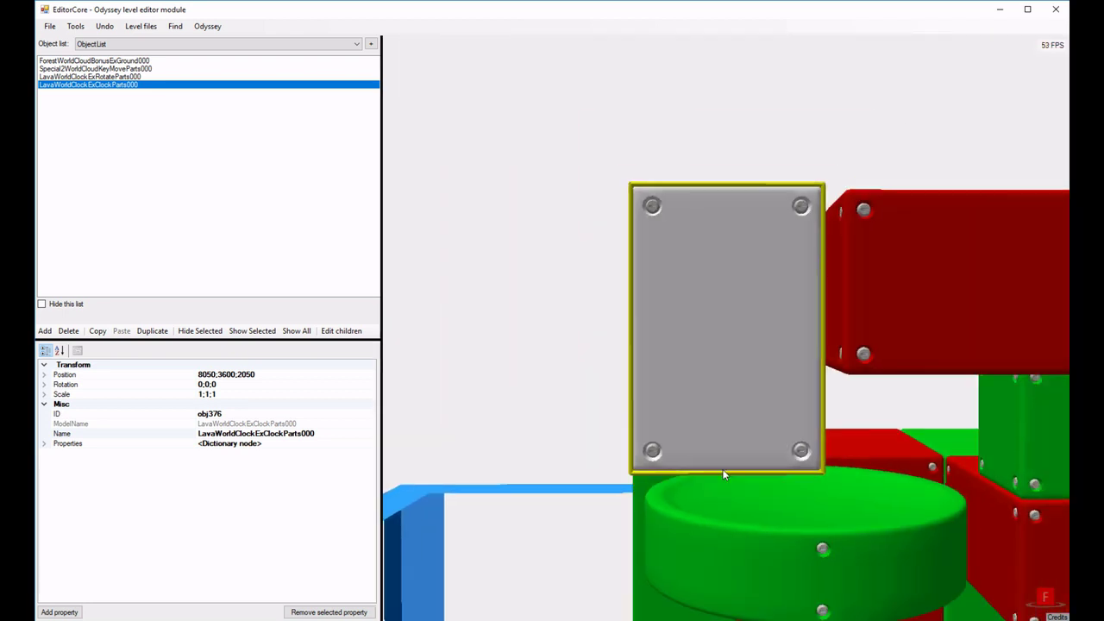
{"action": "right_click_drag", "start_coordinate": [725, 475], "coordinate": [820, 534]}
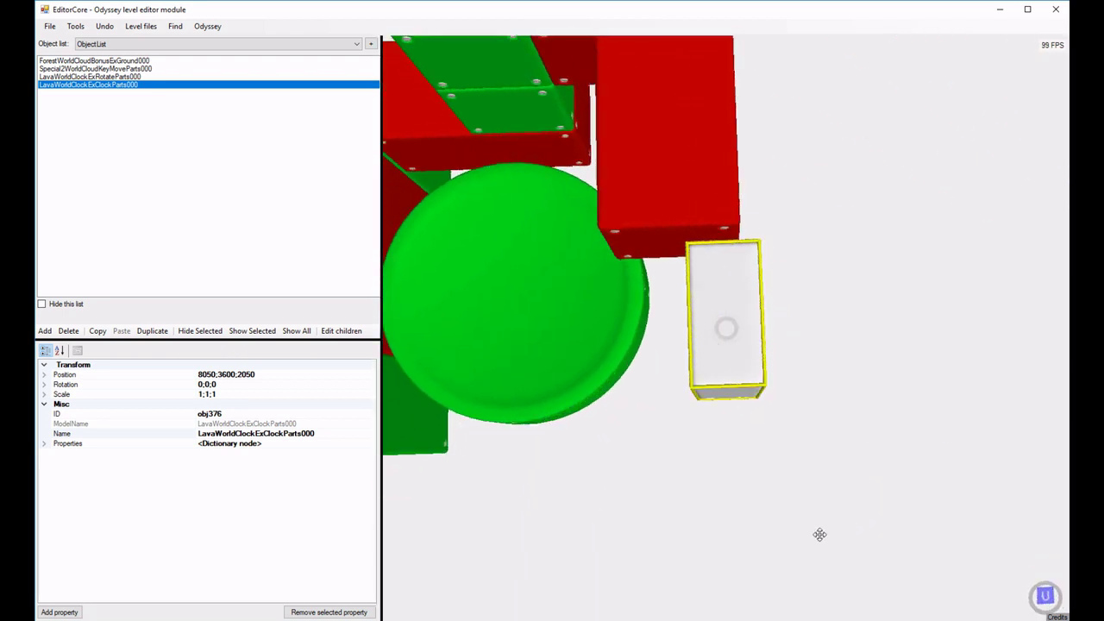
{"action": "right_click_drag", "start_coordinate": [820, 384], "coordinate": [821, 427]}
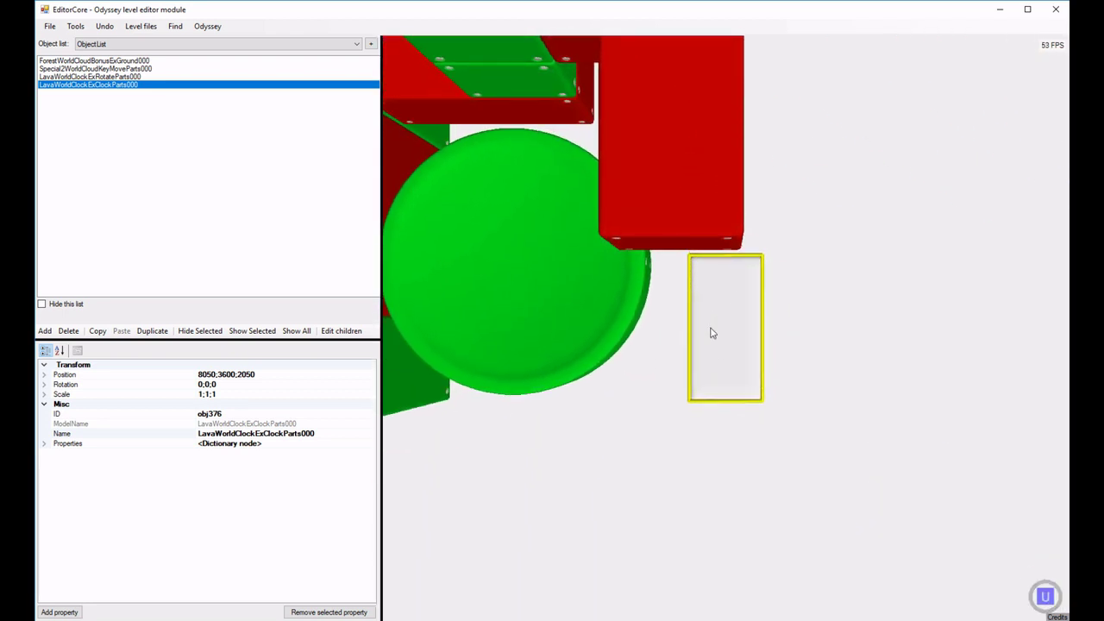
{"action": "left_click_drag", "start_coordinate": [711, 327], "coordinate": [671, 327], "text": "ctrl"}
{"action": "right_click_drag", "start_coordinate": [681, 345], "coordinate": [727, 346]}
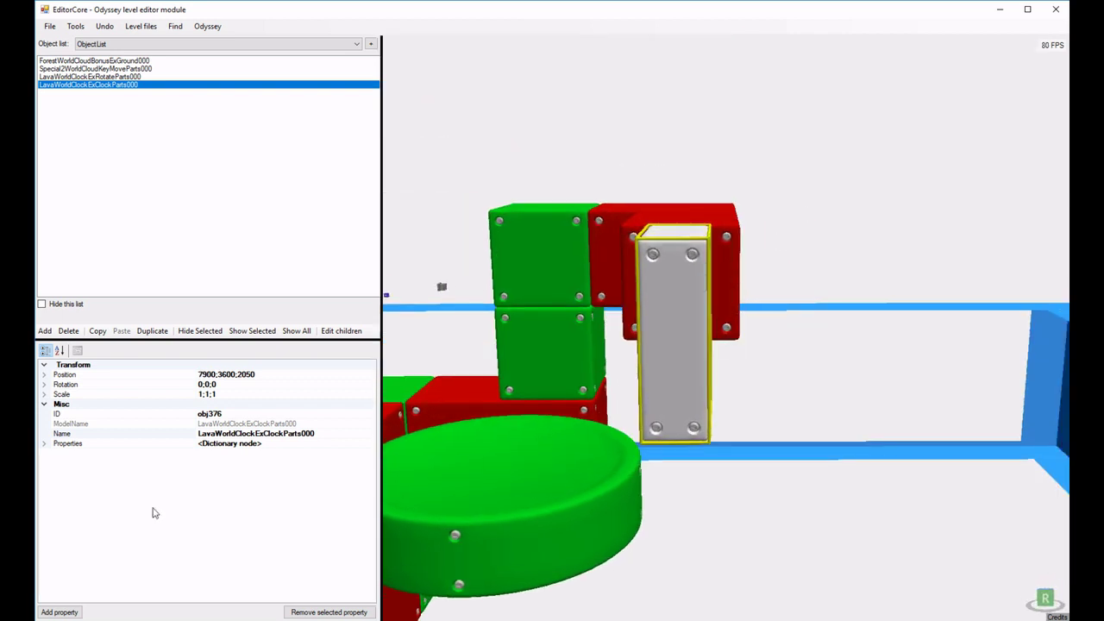
- Expand the clock part's properties and set its ClockAngleDegree to 180
{"action": "left_click", "coordinate": [45, 445]}
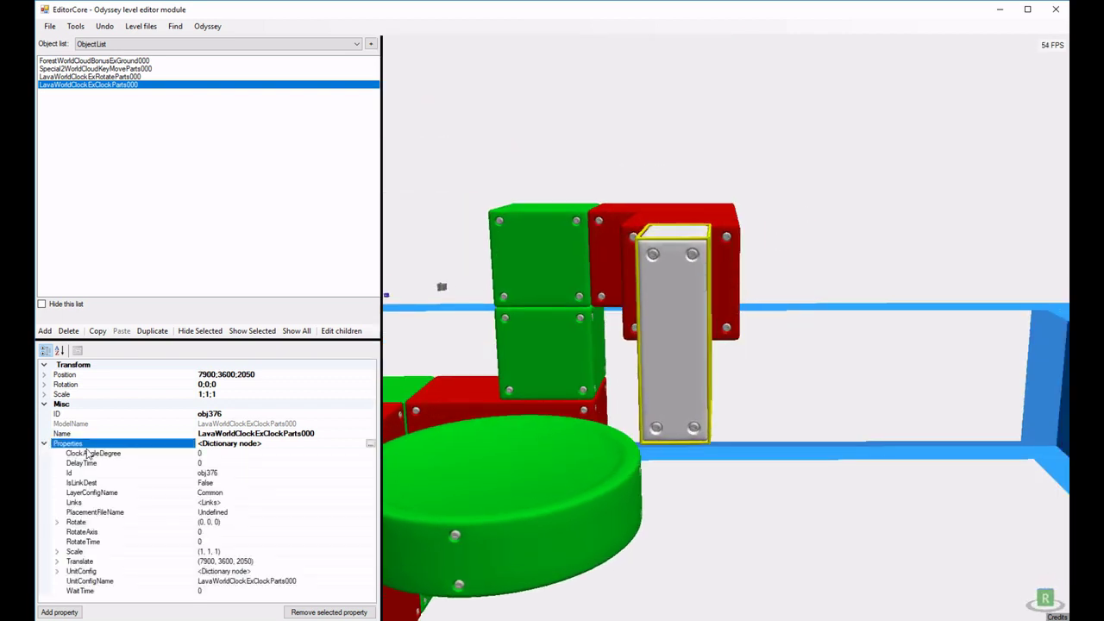
{"action": "left_click", "coordinate": [211, 453]}
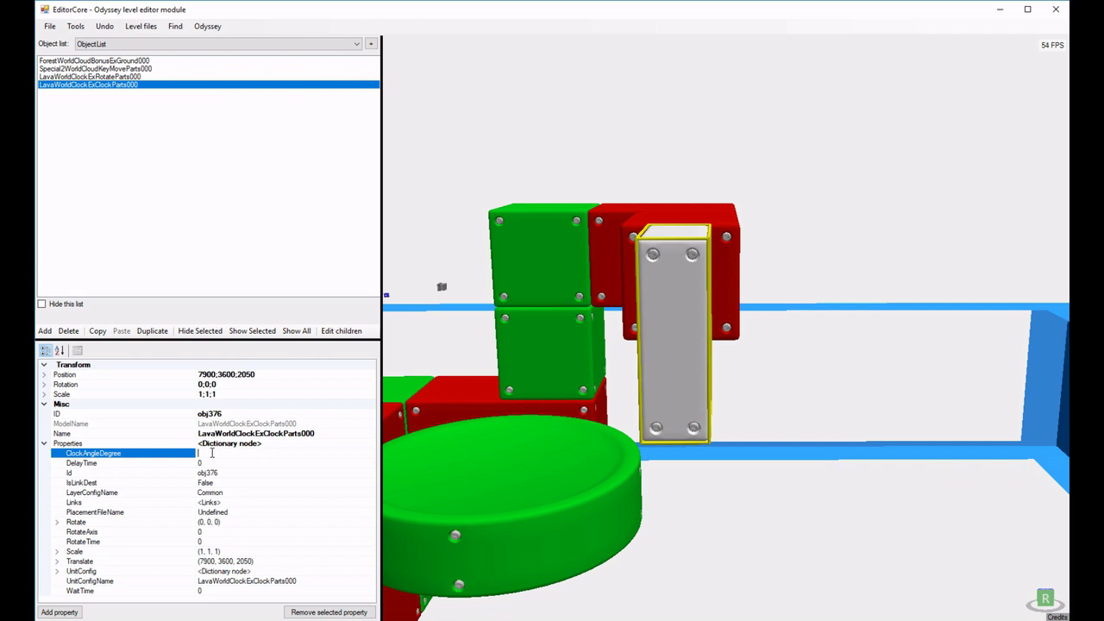
{"action": "type", "text": "180"}
{"action": "left_click", "coordinate": [572, 400]}
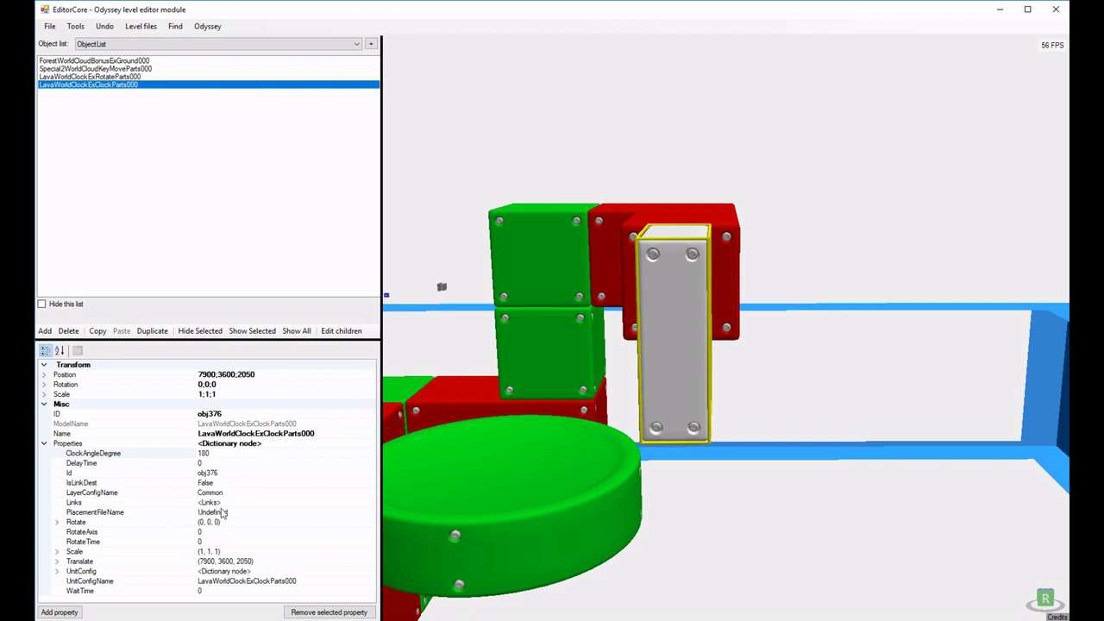
- Open the clock part's DelayTime and RotateTime values for editing
{"action": "left_click", "coordinate": [206, 464]}
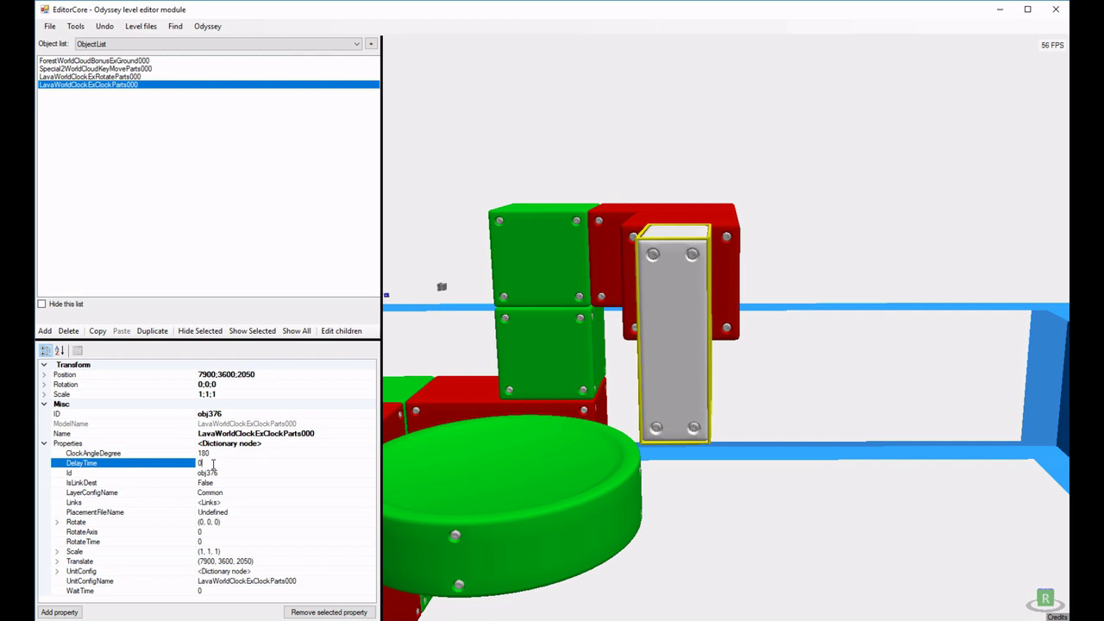
{"action": "left_click", "coordinate": [212, 541]}
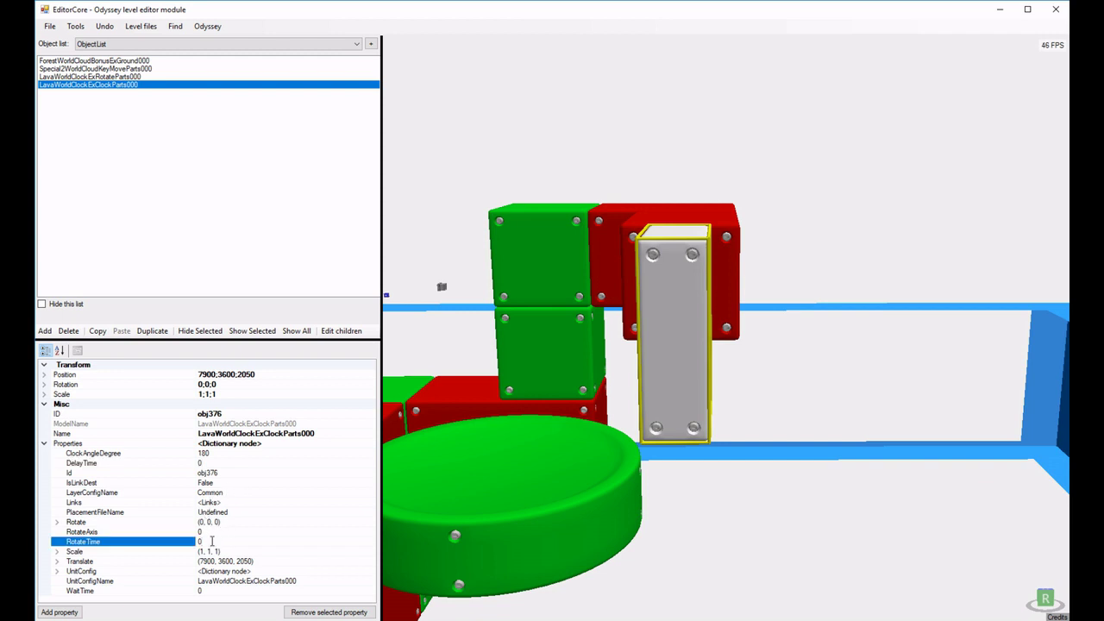
{"action": "left_click", "coordinate": [660, 282]}
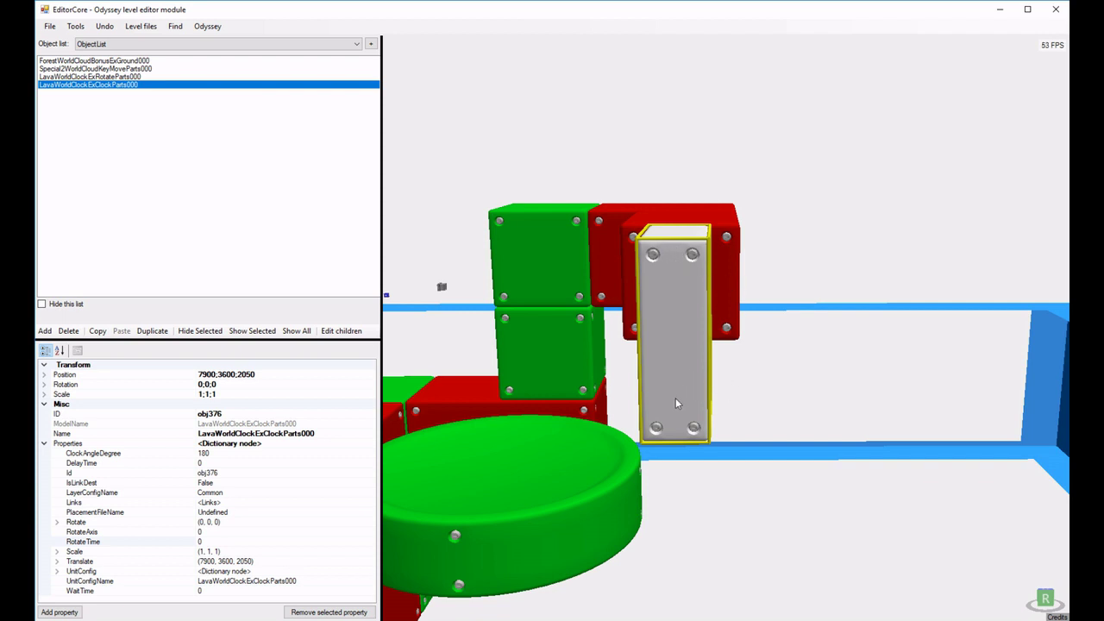
- Set the clock part's RotateTime to 60 and its WaitTime to 120
{"action": "left_click", "coordinate": [209, 542]}
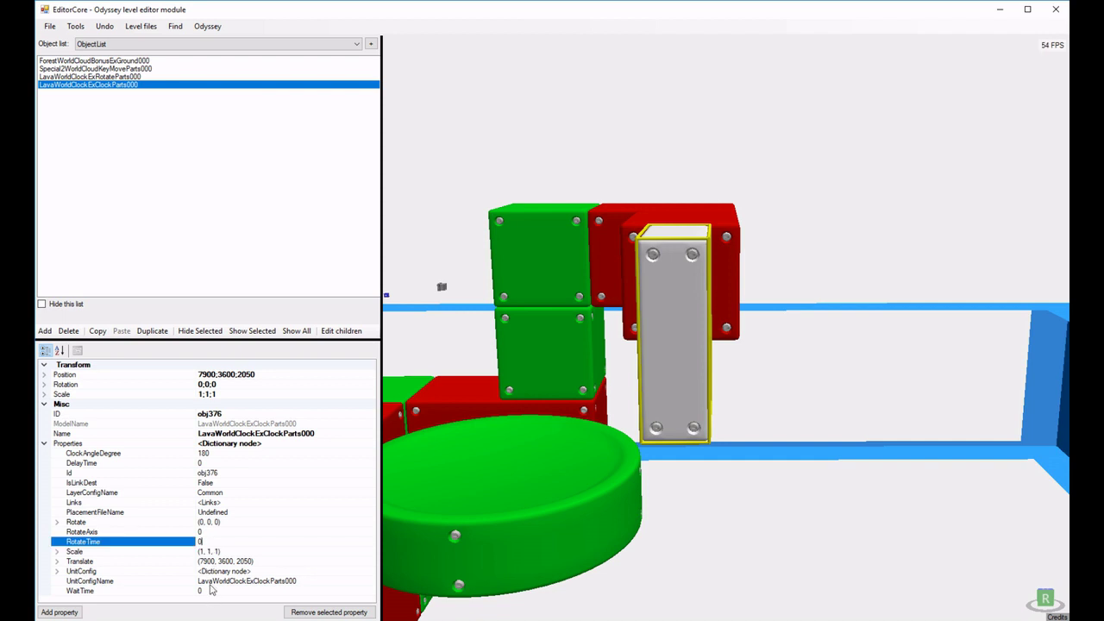
{"action": "double_click", "coordinate": [210, 541]}
{"action": "type", "text": "60"}
{"action": "left_click", "coordinate": [211, 591]}
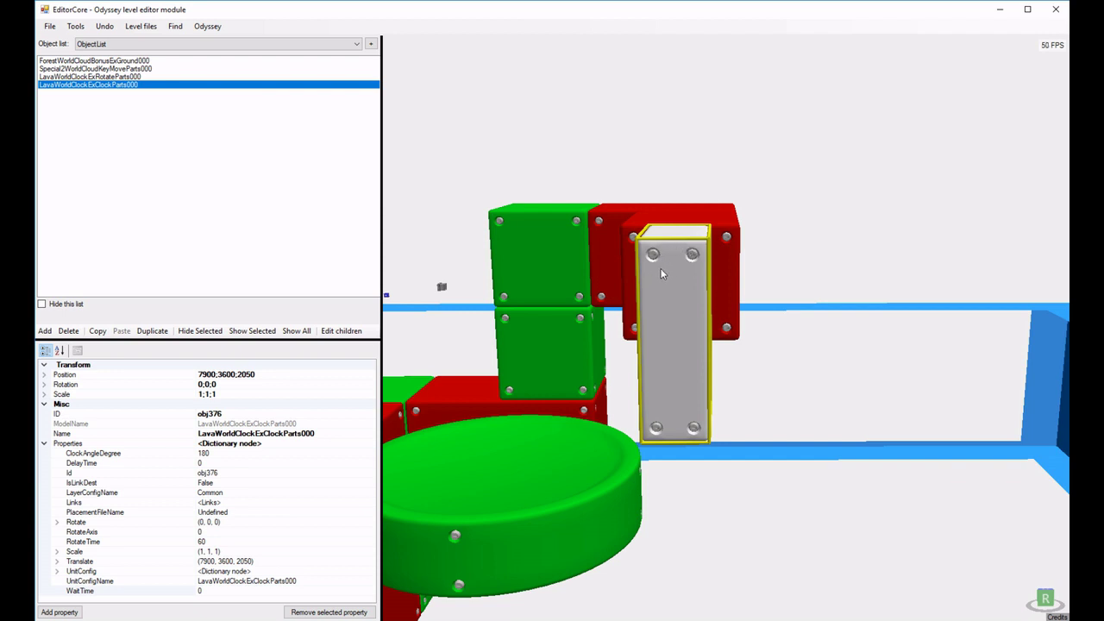
{"action": "left_click", "coordinate": [225, 590]}
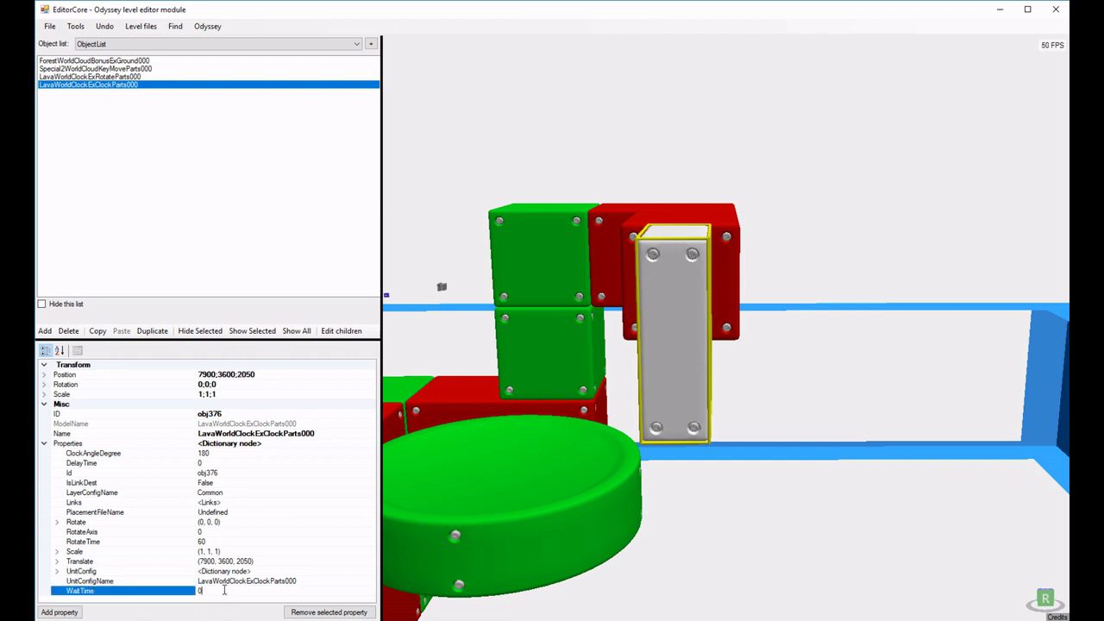
{"action": "type", "text": "18"}
{"action": "left_click", "coordinate": [689, 428]}
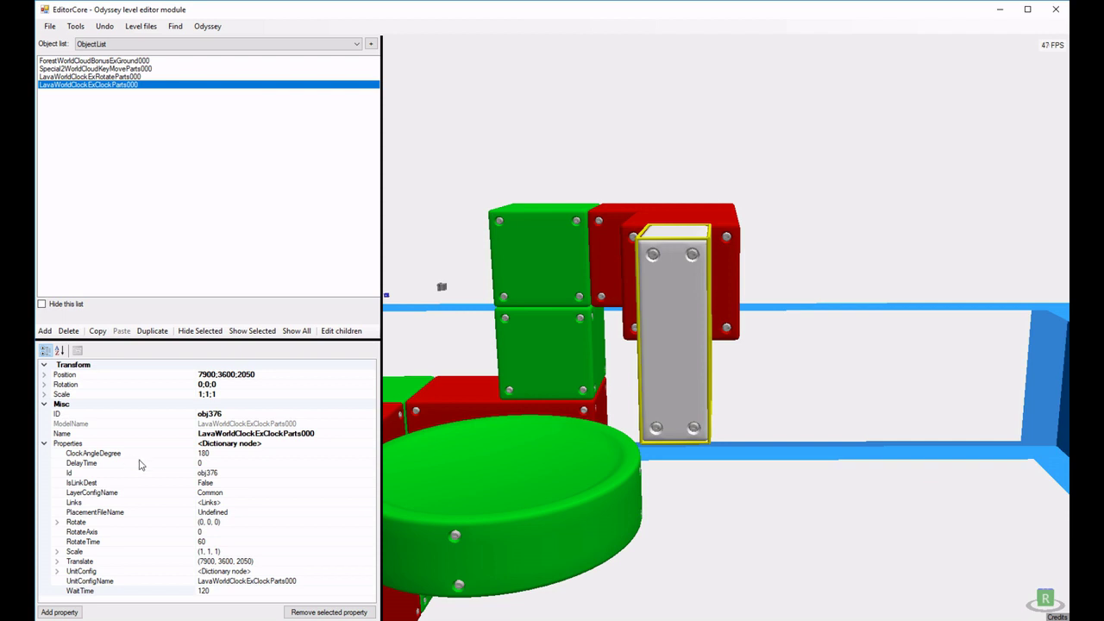
- Set the clock part's RotateAxis to 2
{"action": "left_click", "coordinate": [216, 530]}
{"action": "mouse_move", "coordinate": [759, 284]}
{"action": "right_mouse_down"}
{"action": "mouse_move", "coordinate": [713, 308]}
{"action": "mouse_move", "coordinate": [770, 289]}
{"action": "right_mouse_up"}
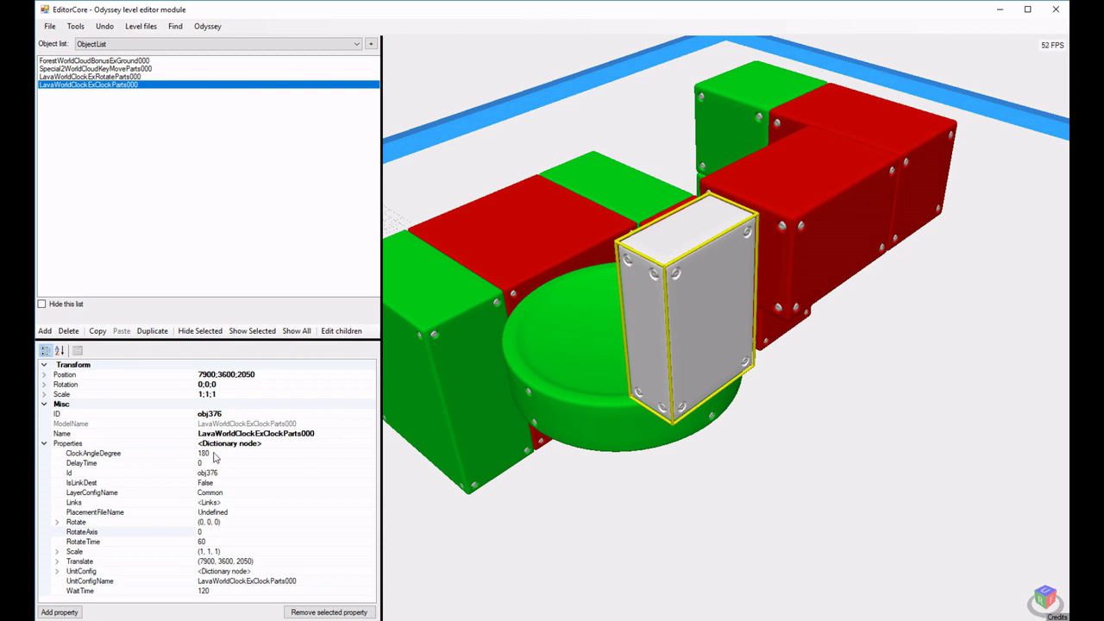
{"action": "left_click", "coordinate": [216, 532]}
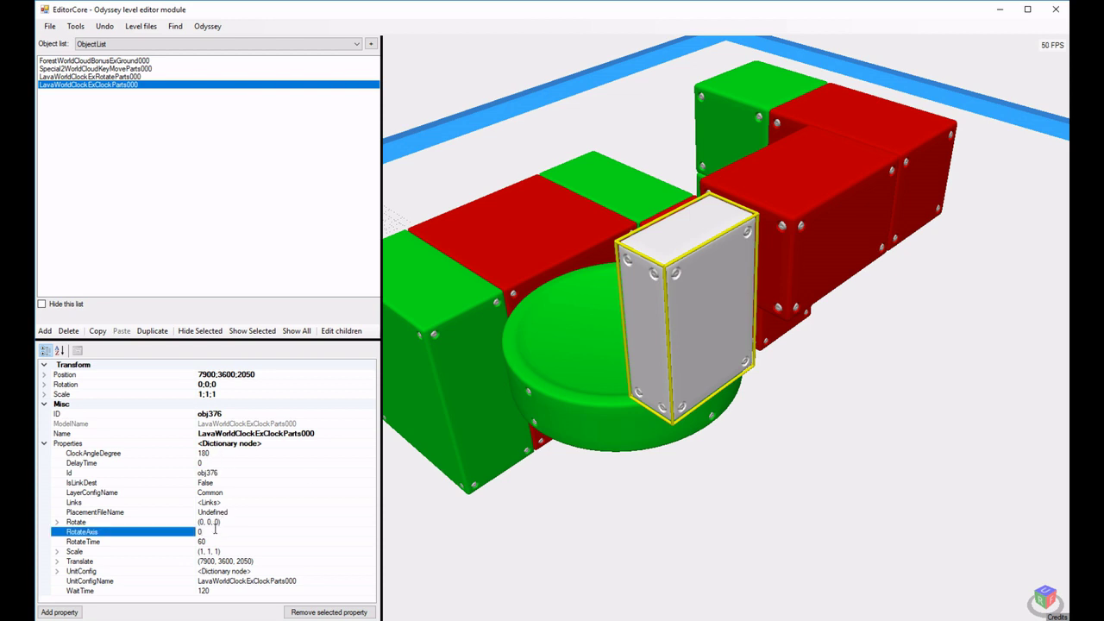
{"action": "left_click", "coordinate": [677, 330]}
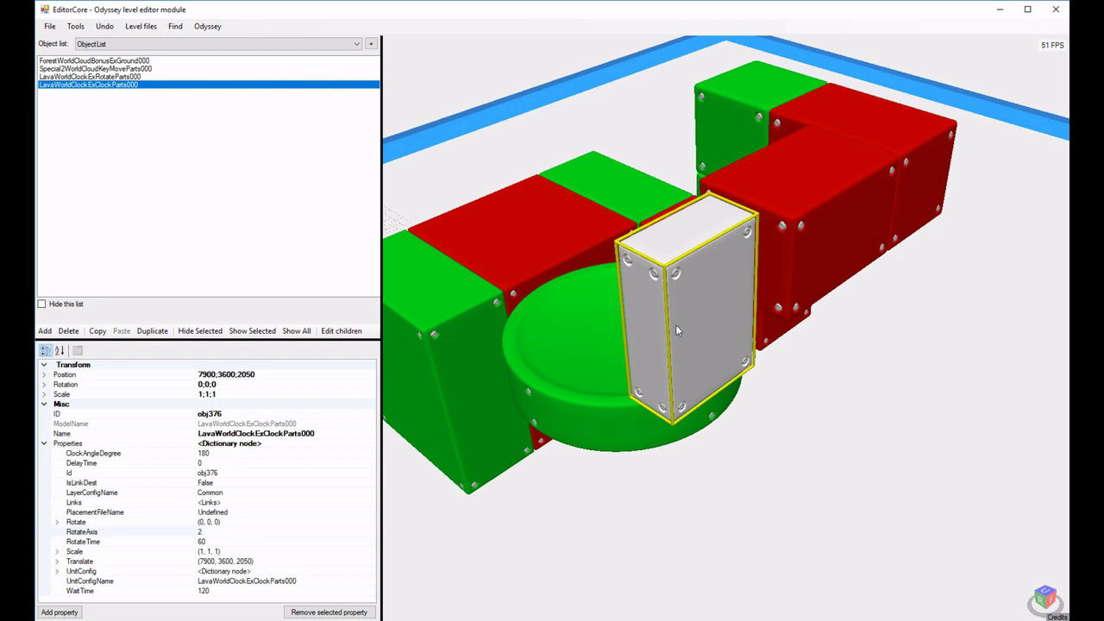
- Examine the course layout from the starting ground and stone platform to the round part and the clock part
{"action": "right_click_drag", "start_coordinate": [550, 212], "coordinate": [606, 212]}
{"action": "scroll", "coordinate": [643, 276], "scroll_direction": "down", "scroll_amount": 5}
{"action": "right_click_drag", "start_coordinate": [645, 278], "coordinate": [637, 259]}
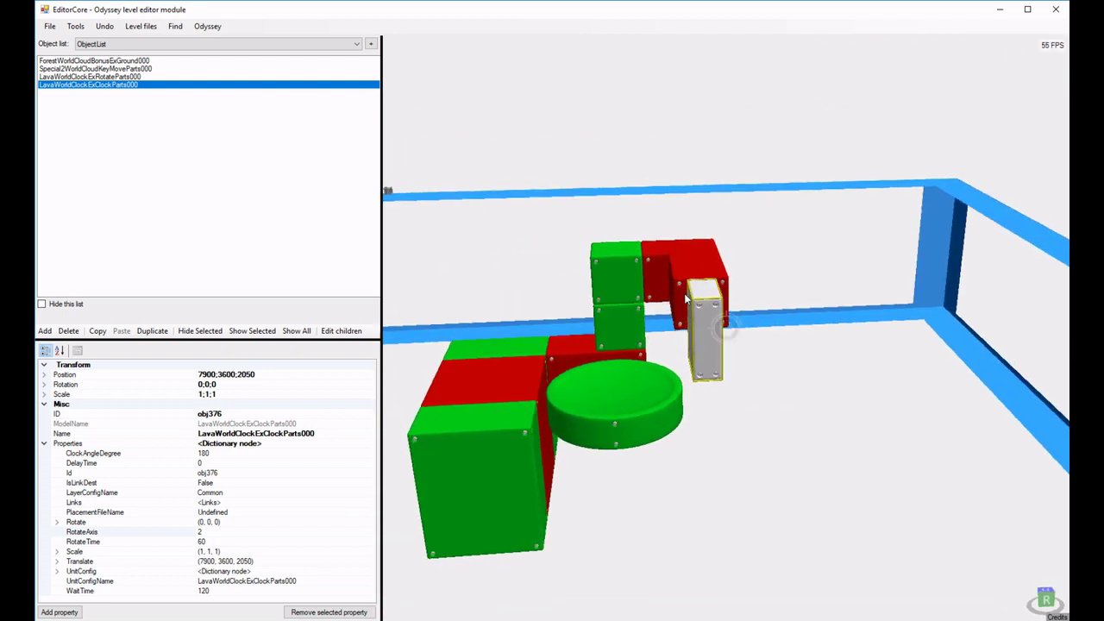
{"action": "middle_click_drag", "start_coordinate": [635, 258], "coordinate": [658, 248]}
{"action": "scroll", "coordinate": [664, 276], "scroll_direction": "down", "scroll_amount": 6}
{"action": "middle_click_drag", "start_coordinate": [661, 308], "coordinate": [738, 255]}
{"action": "right_click_drag", "start_coordinate": [774, 316], "coordinate": [786, 284]}
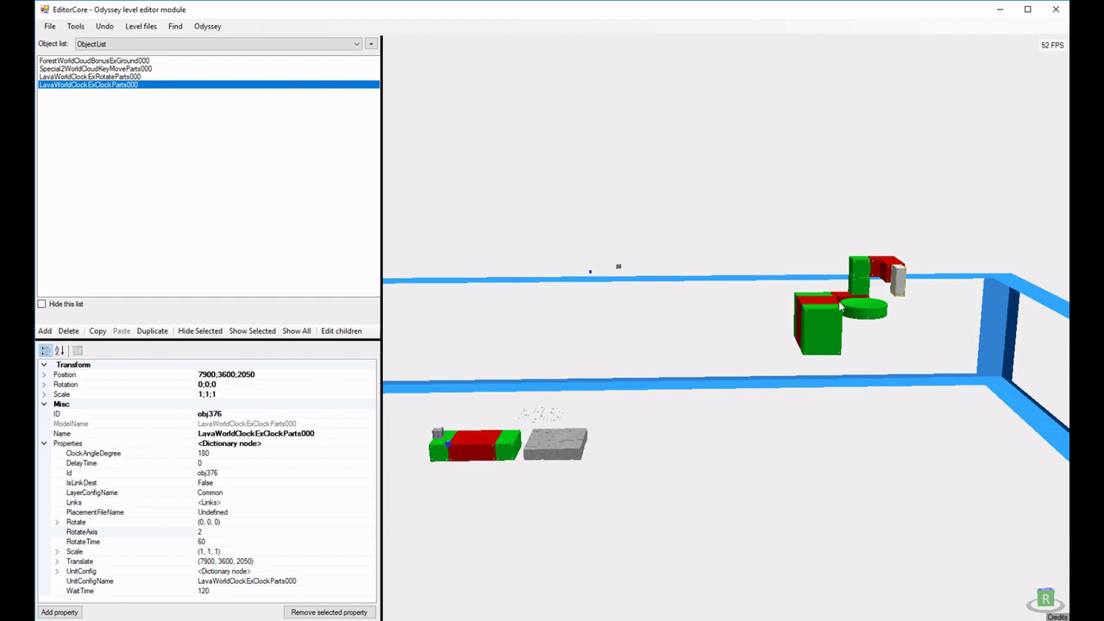
{"action": "scroll", "coordinate": [841, 307], "scroll_direction": "up", "scroll_amount": 5}
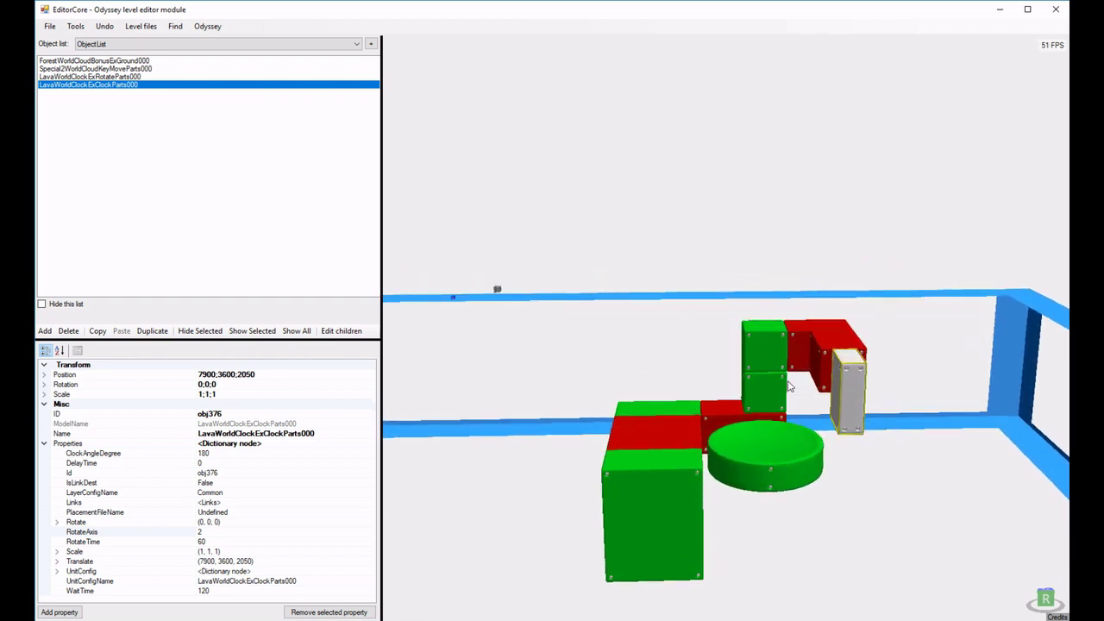
{"action": "middle_click_drag", "start_coordinate": [787, 385], "coordinate": [661, 377]}
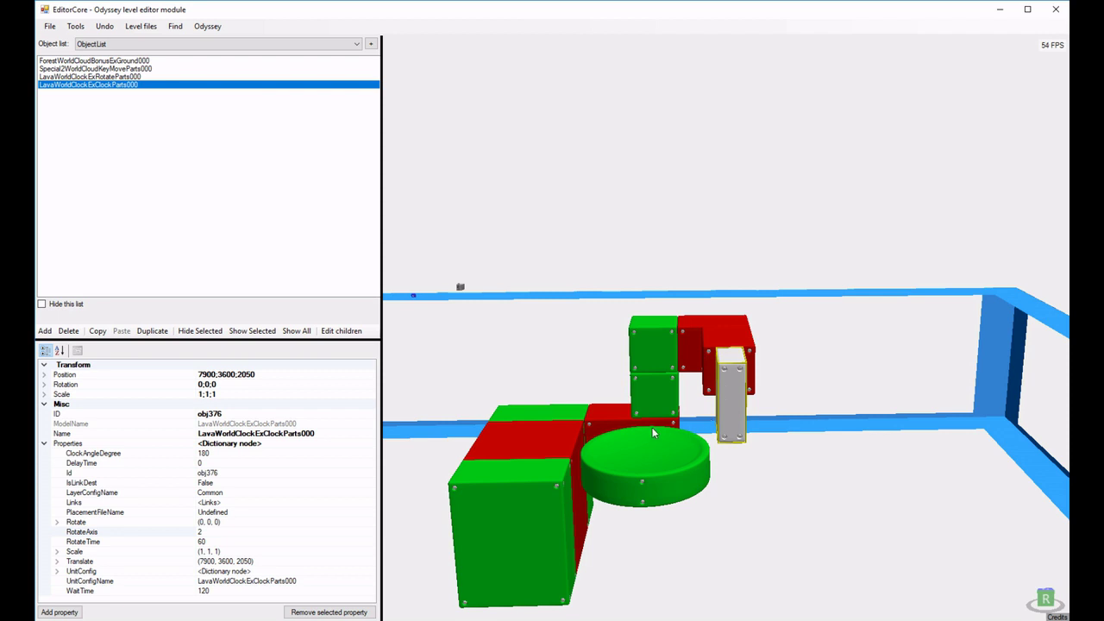
- Change the round green rotating part's Name to CapWorldHomeTimer000MoveParts000
{"action": "left_click", "coordinate": [653, 452]}
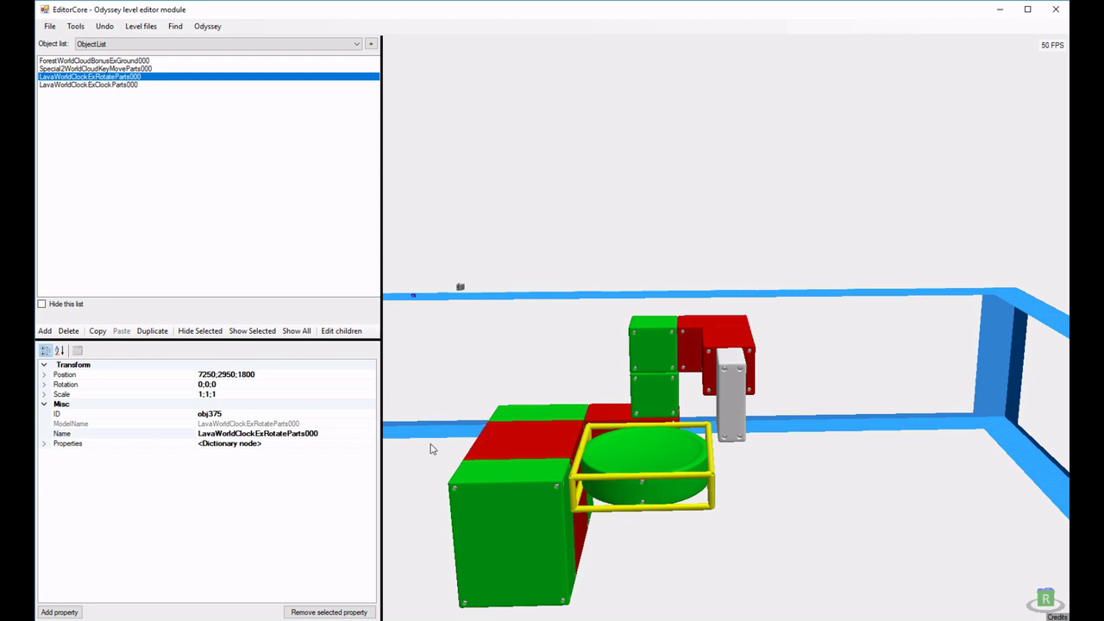
{"action": "left_click", "coordinate": [230, 433]}
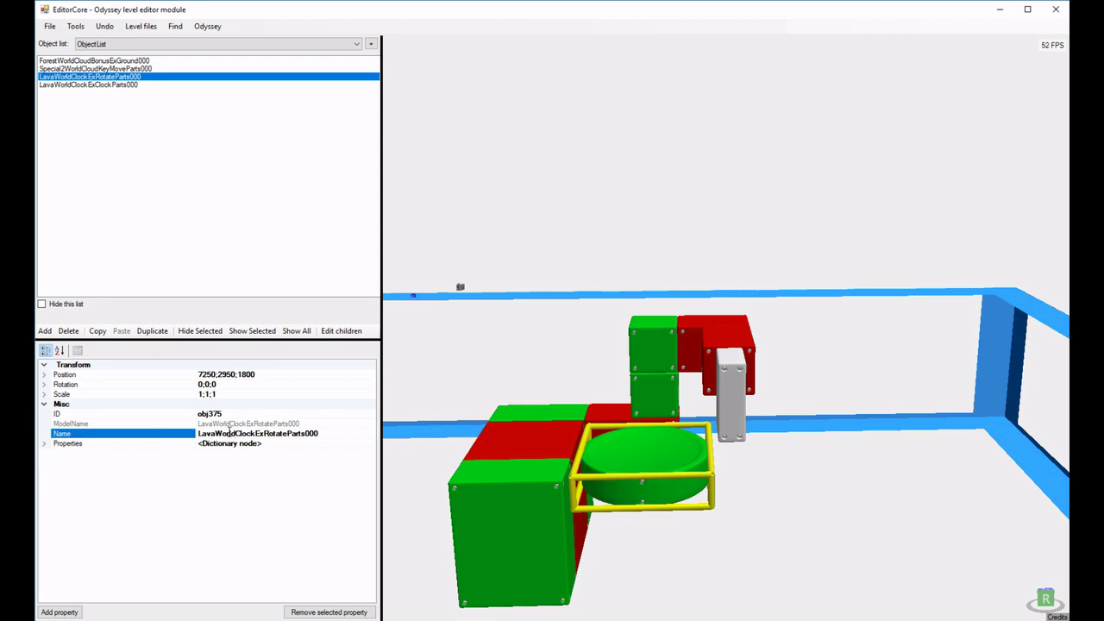
{"action": "left_click", "coordinate": [228, 432]}
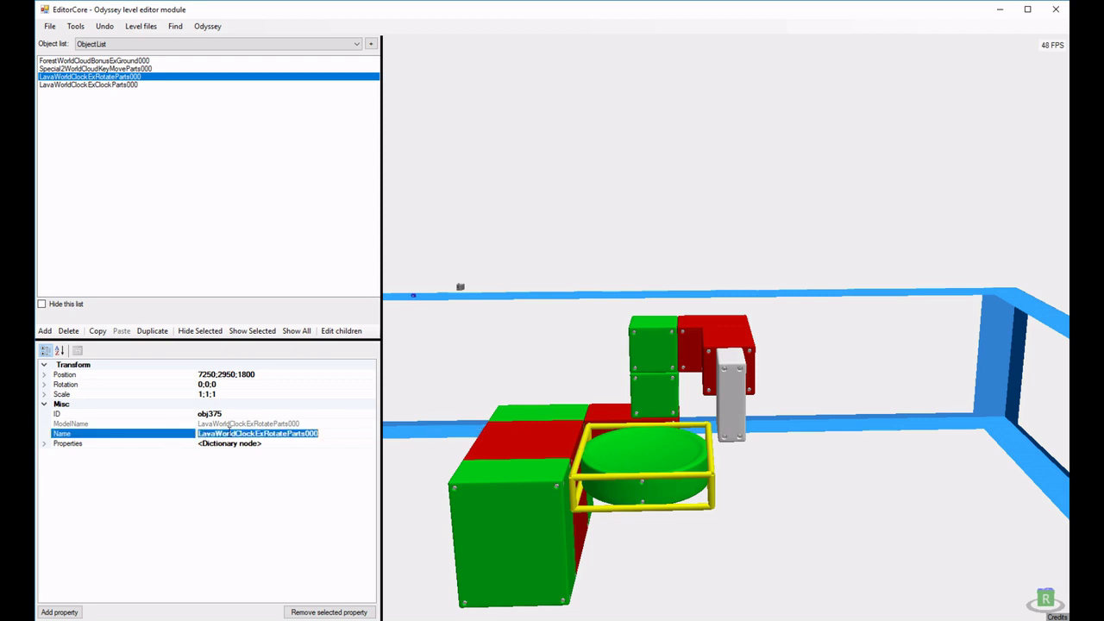
{"action": "type", "text": "Cap"}
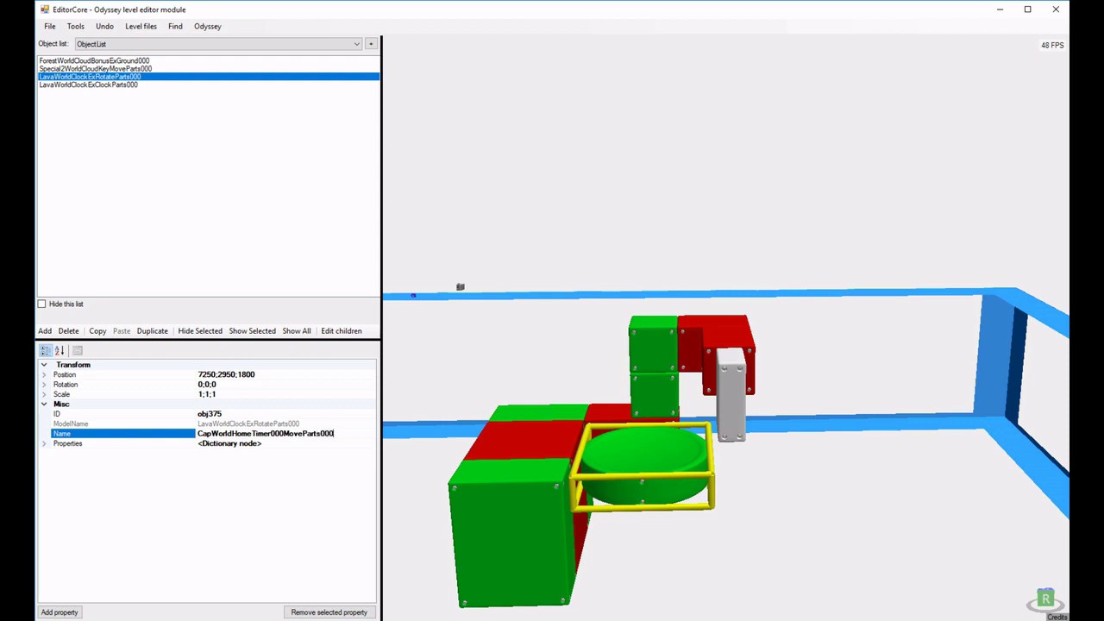
{"action": "key", "text": "Return"}
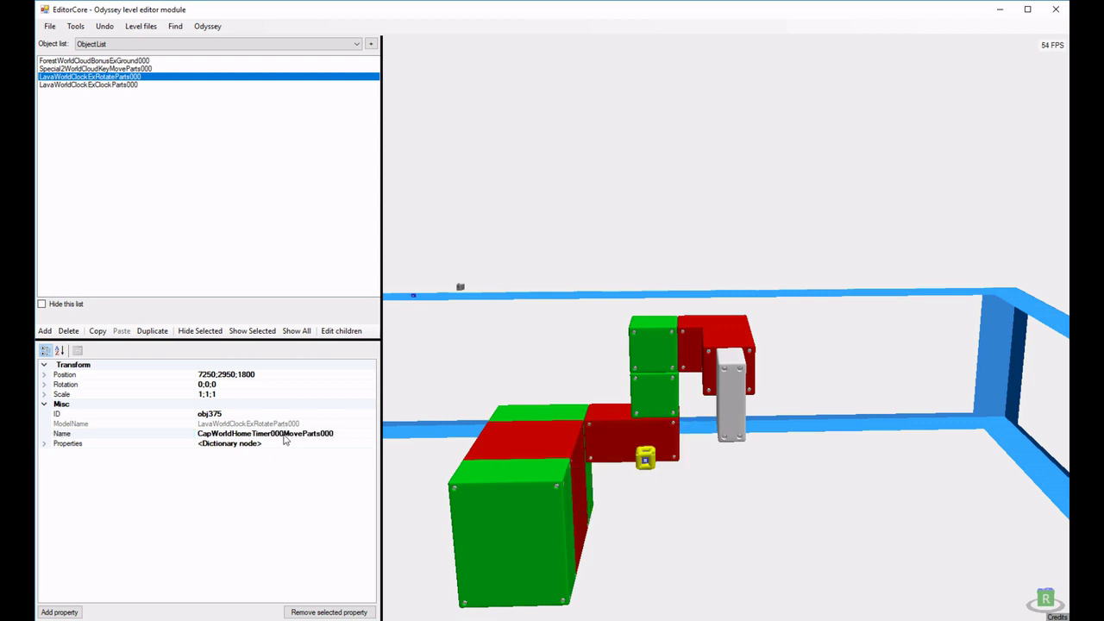
- Correct the same object's Name to CapWorldHomeTimer001KeyMoveParts000
{"action": "left_click", "coordinate": [293, 434]}
{"action": "type", "text": "y"}
{"action": "key", "text": "Return"}
{"action": "left_click", "coordinate": [281, 437]}
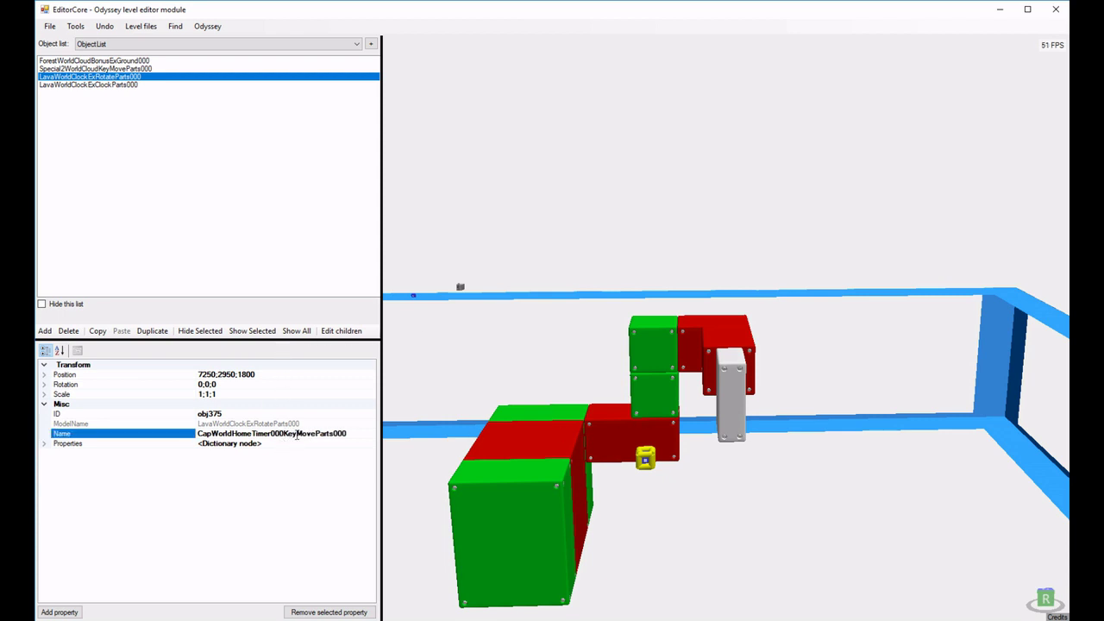
{"action": "key", "text": "BackSpace"}
{"action": "type", "text": "1"}
{"action": "key", "text": "Return"}
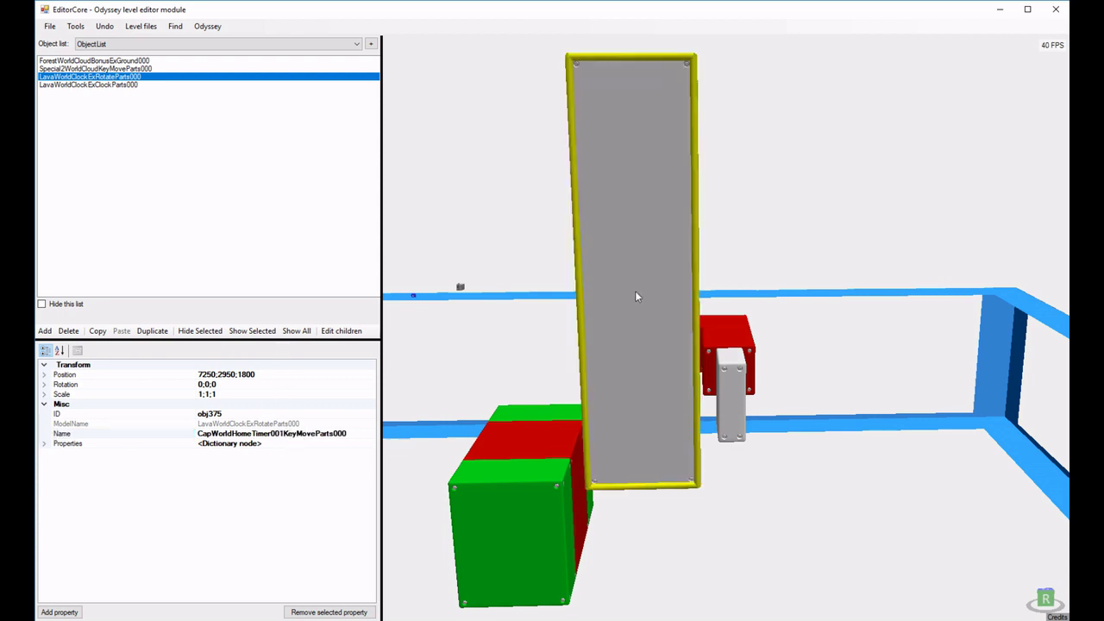
- Turn the tall grey timer block upside down by setting its Rotation to 180;0;0
{"action": "right_click_drag", "start_coordinate": [636, 297], "coordinate": [611, 268]}
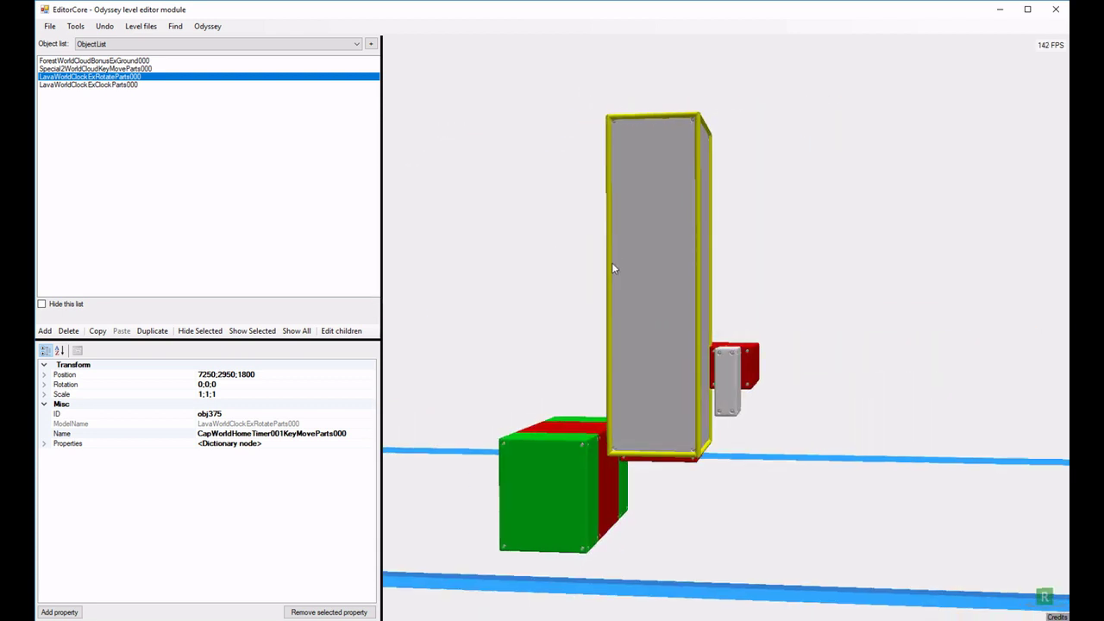
{"action": "left_click", "coordinate": [1050, 596]}
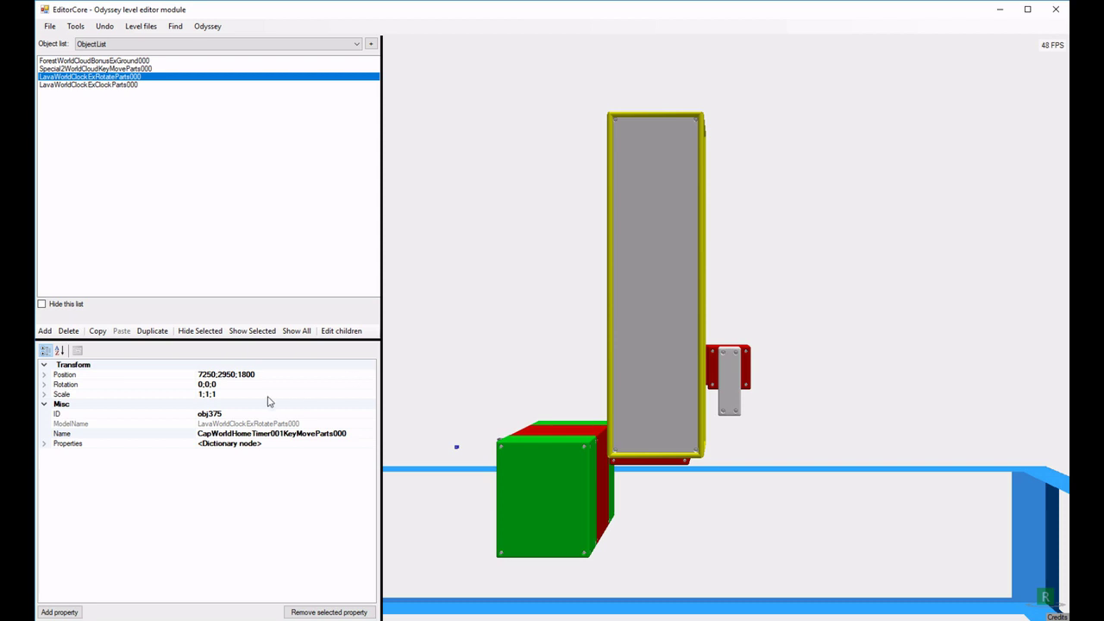
{"action": "left_click", "coordinate": [201, 384]}
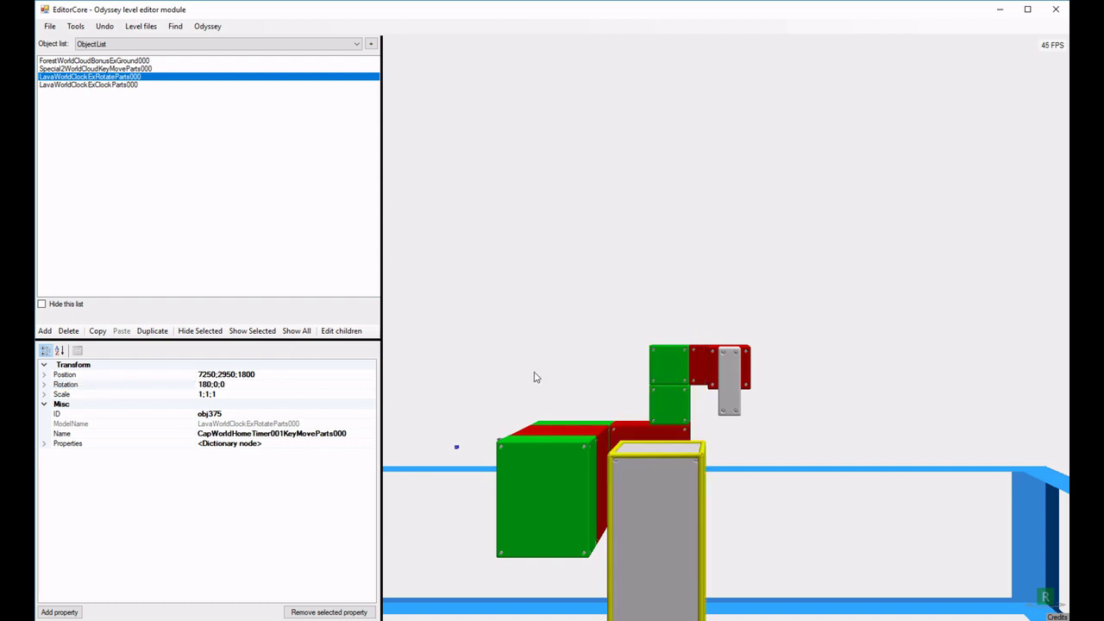
{"action": "right_click_drag", "start_coordinate": [531, 360], "coordinate": [691, 488]}
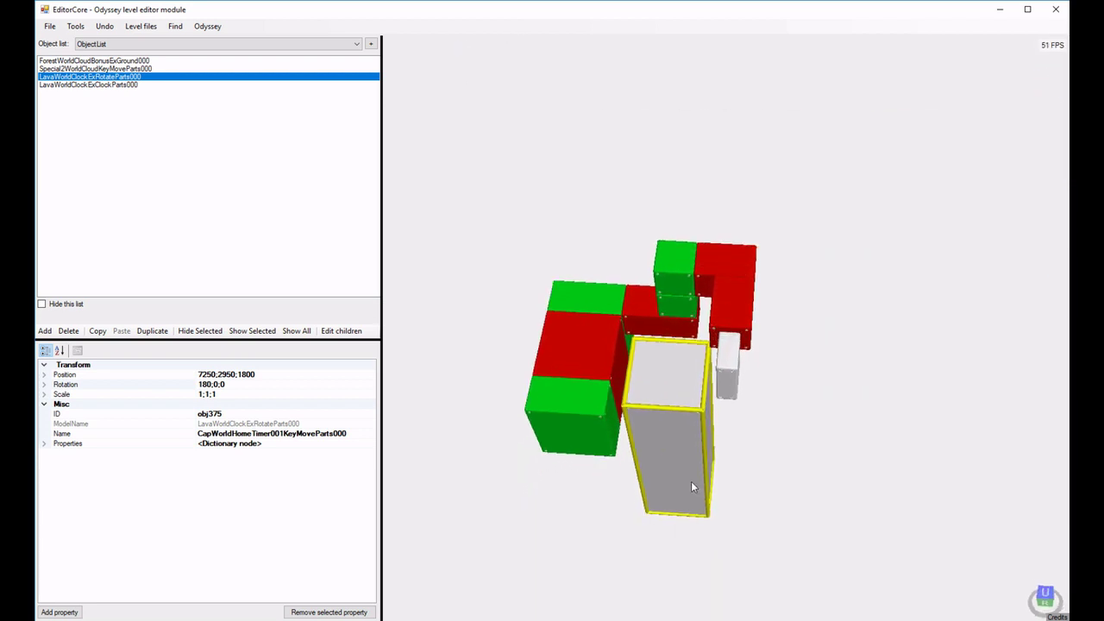
{"action": "mouse_move", "coordinate": [688, 448]}
{"action": "right_mouse_down"}
{"action": "mouse_move", "coordinate": [693, 399]}
{"action": "mouse_move", "coordinate": [687, 414]}
{"action": "right_mouse_up"}
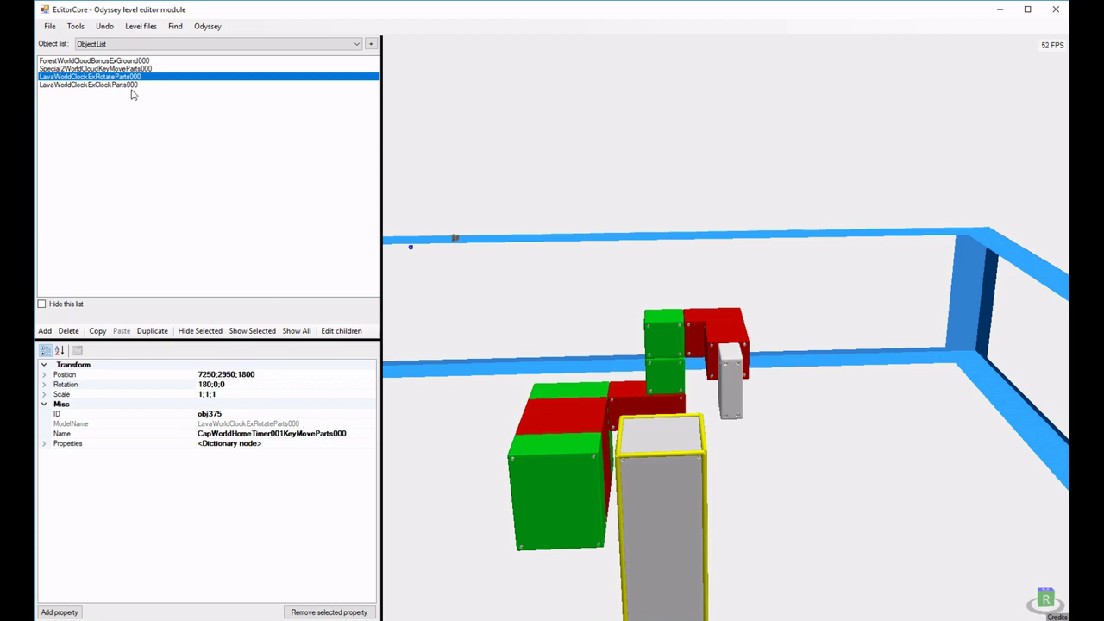
- Look at the Special2WorldCloudKeyMoveParts000 platform and reselect the tall grey timer block beside the green and red blocks
{"action": "double_click", "coordinate": [74, 68]}
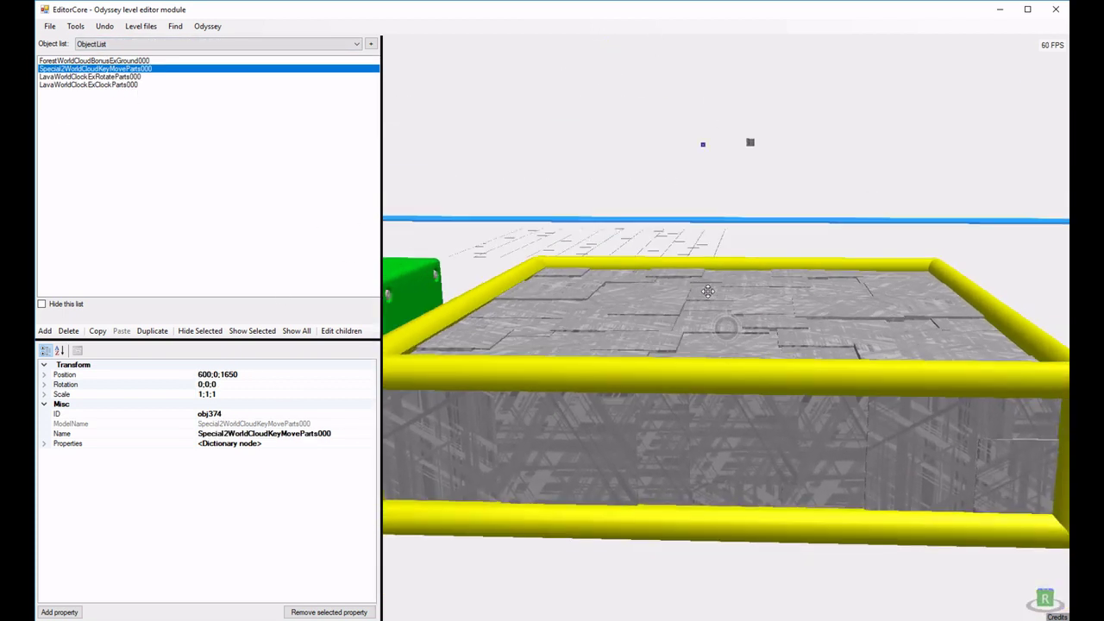
{"action": "scroll", "coordinate": [753, 273], "scroll_direction": "down", "scroll_amount": 10}
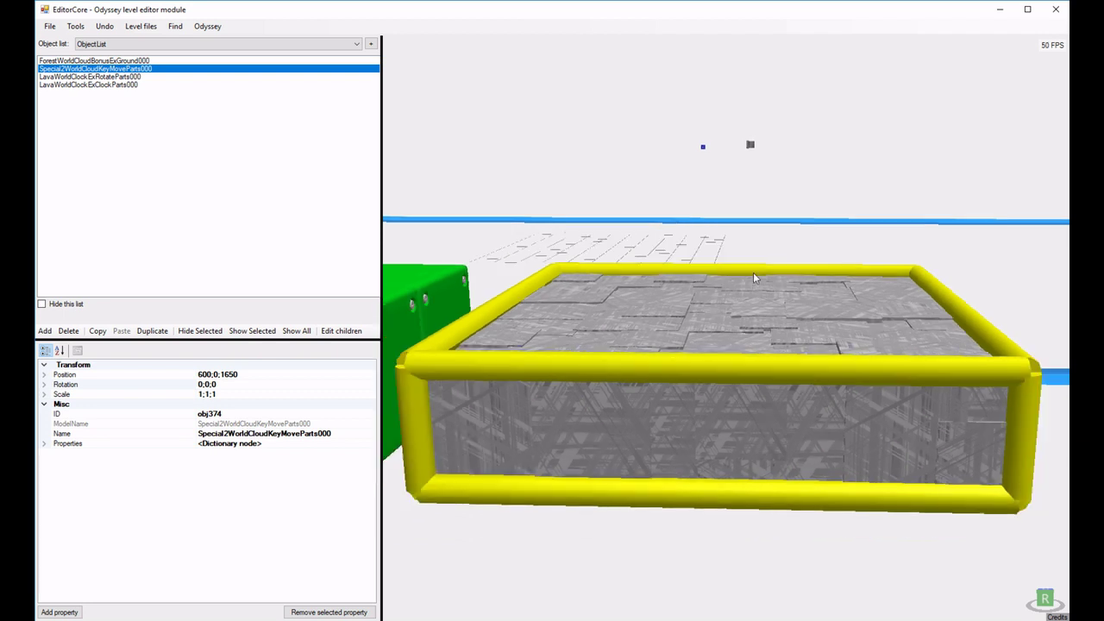
{"action": "middle_click_drag", "start_coordinate": [756, 276], "coordinate": [690, 323]}
{"action": "right_click_drag", "start_coordinate": [662, 321], "coordinate": [667, 333]}
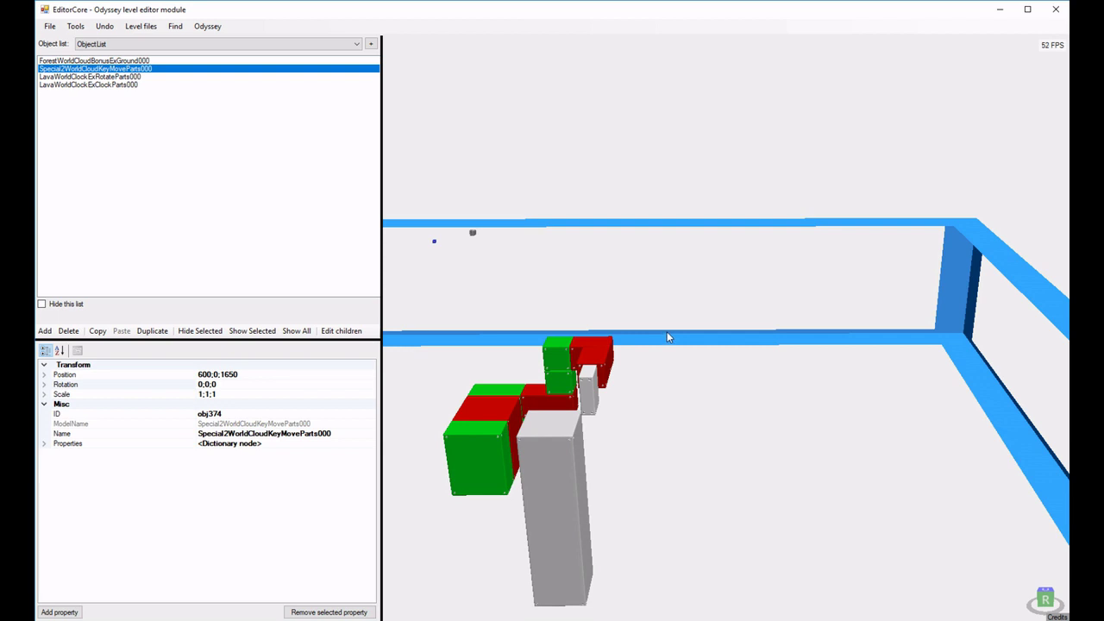
{"action": "left_click", "coordinate": [530, 454]}
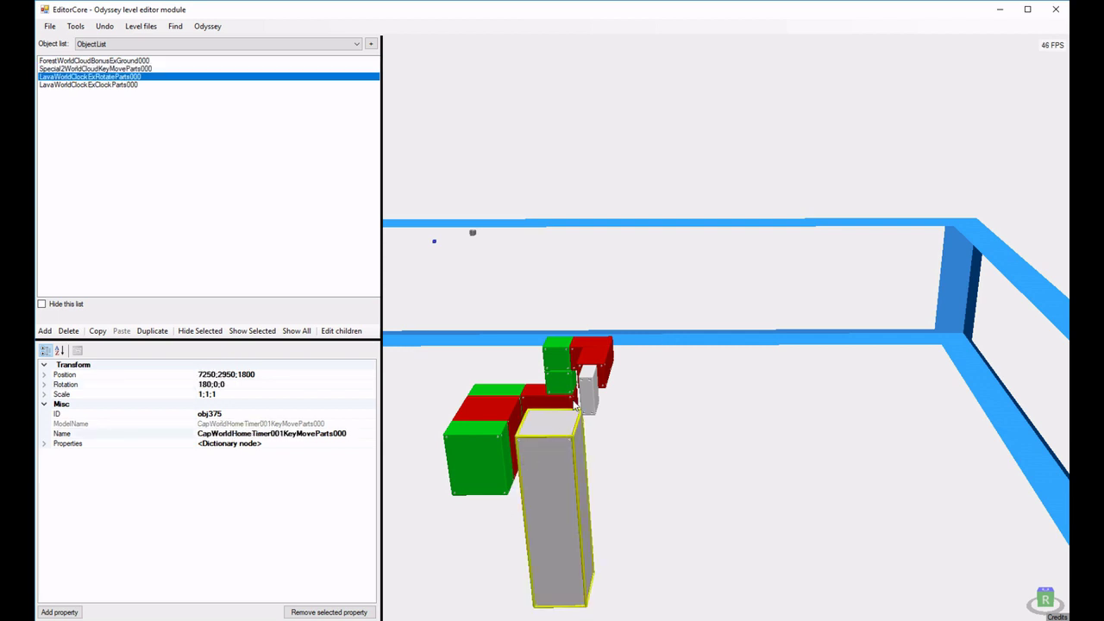
{"action": "middle_click_drag", "start_coordinate": [576, 406], "coordinate": [649, 365]}
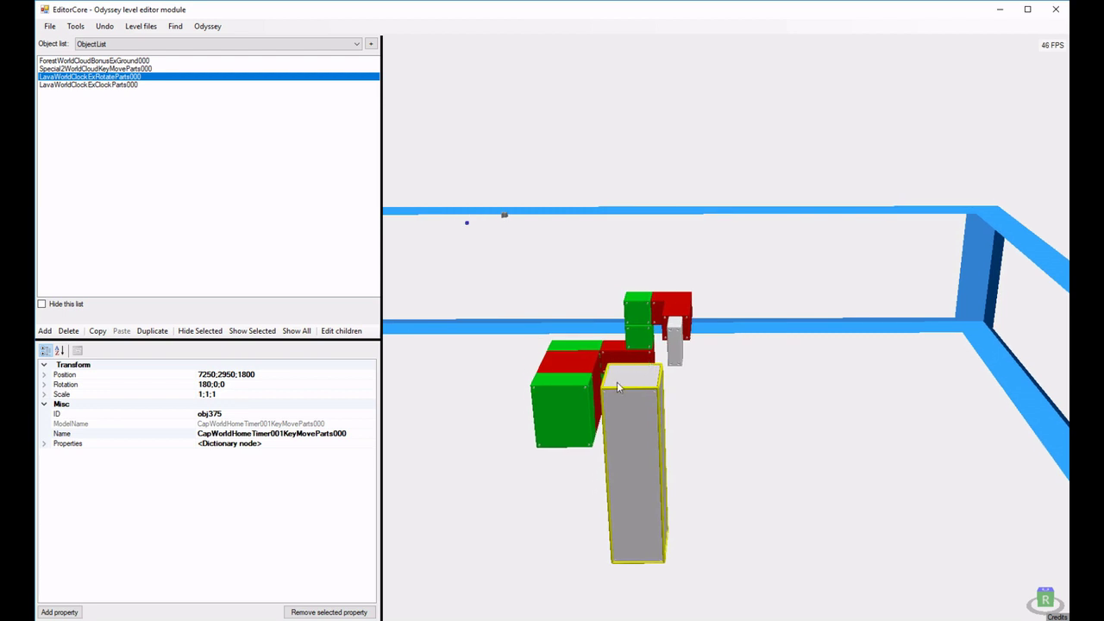